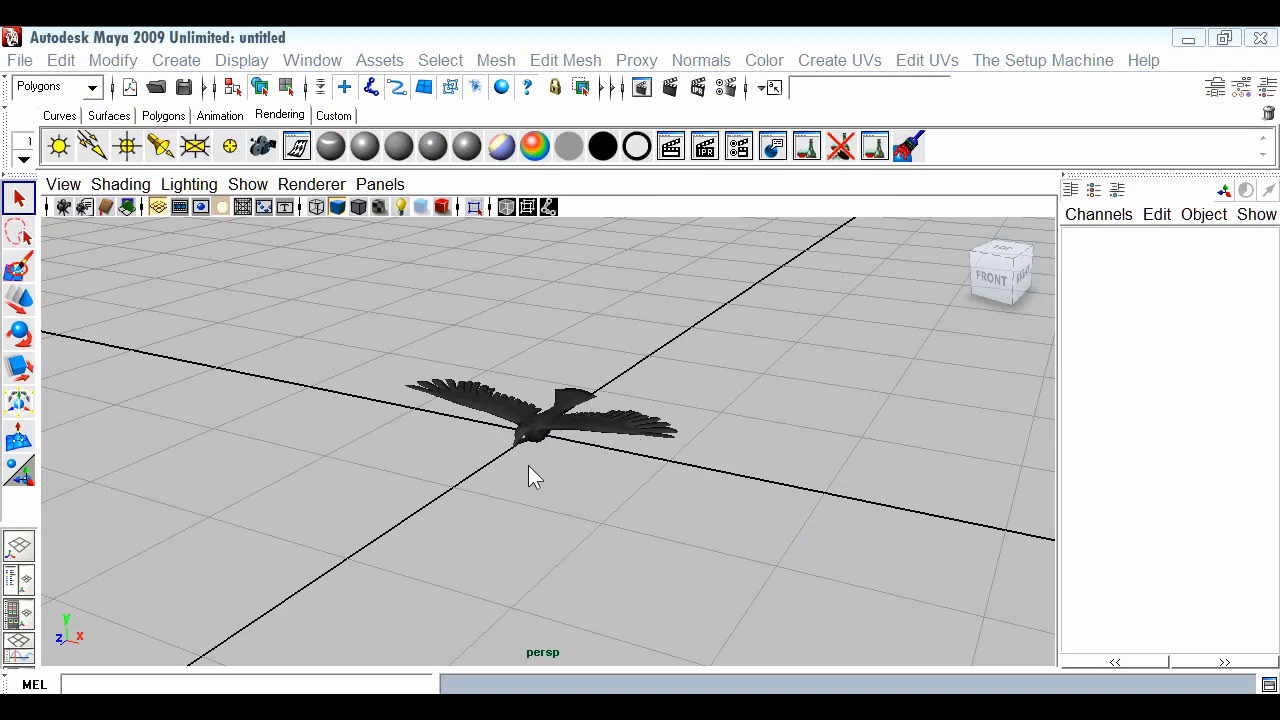
# Select the bird mesh and set its Y rotation to 90 so it faces along the X axis
pyautogui.keyDown('alt'); pyautogui.moveTo(528, 465); pyautogui.dragTo(665, 582, button='right'); pyautogui.keyUp('alt')
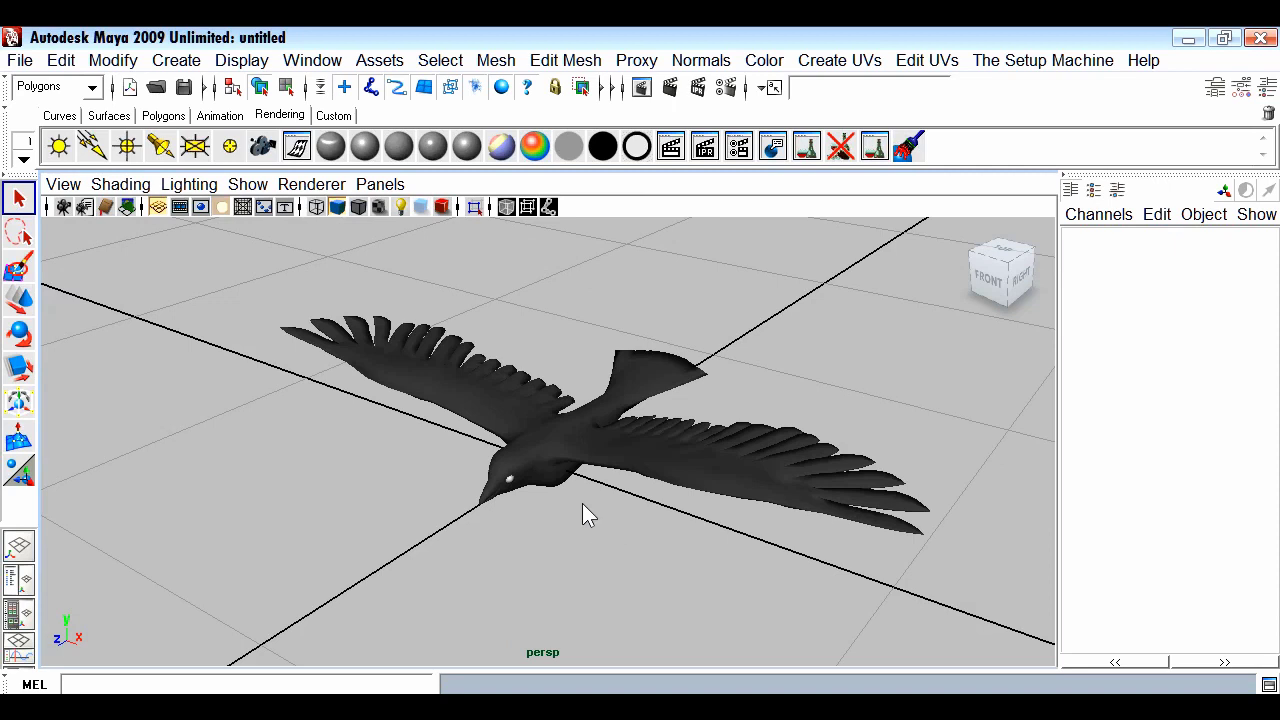
pyautogui.click(537, 468)
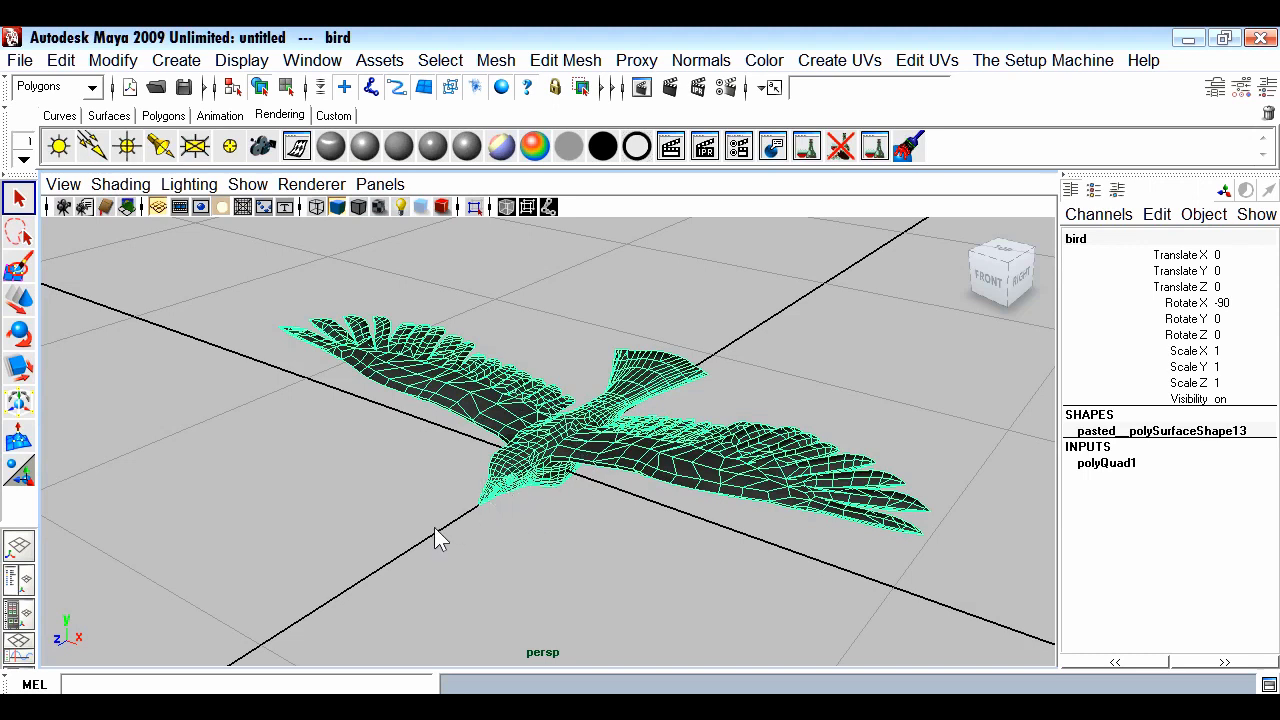
pyautogui.keyDown('alt'); pyautogui.moveTo(436, 537); pyautogui.dragTo(526, 480); pyautogui.keyUp('alt')
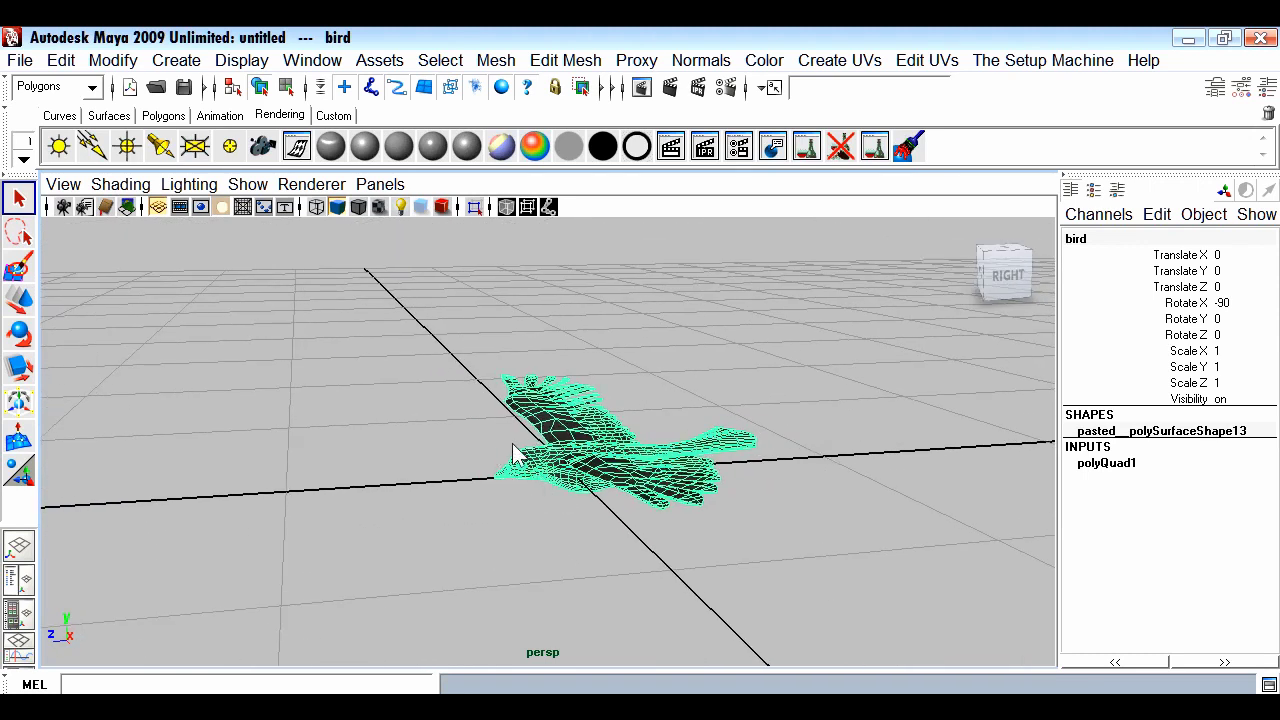
pyautogui.keyDown('alt'); pyautogui.moveTo(507, 469); pyautogui.dragTo(544, 469); pyautogui.keyUp('alt')
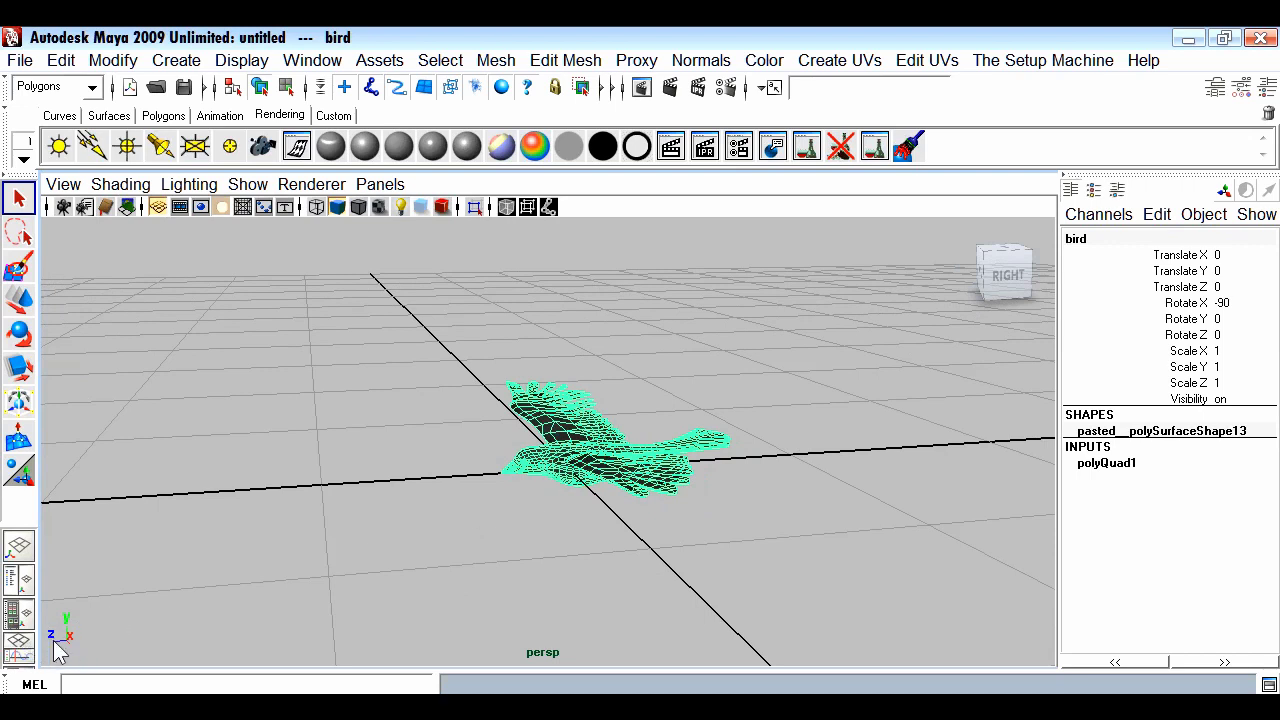
pyautogui.keyDown('alt'); pyautogui.moveTo(471, 530); pyautogui.dragTo(117, 641); pyautogui.keyUp('alt')
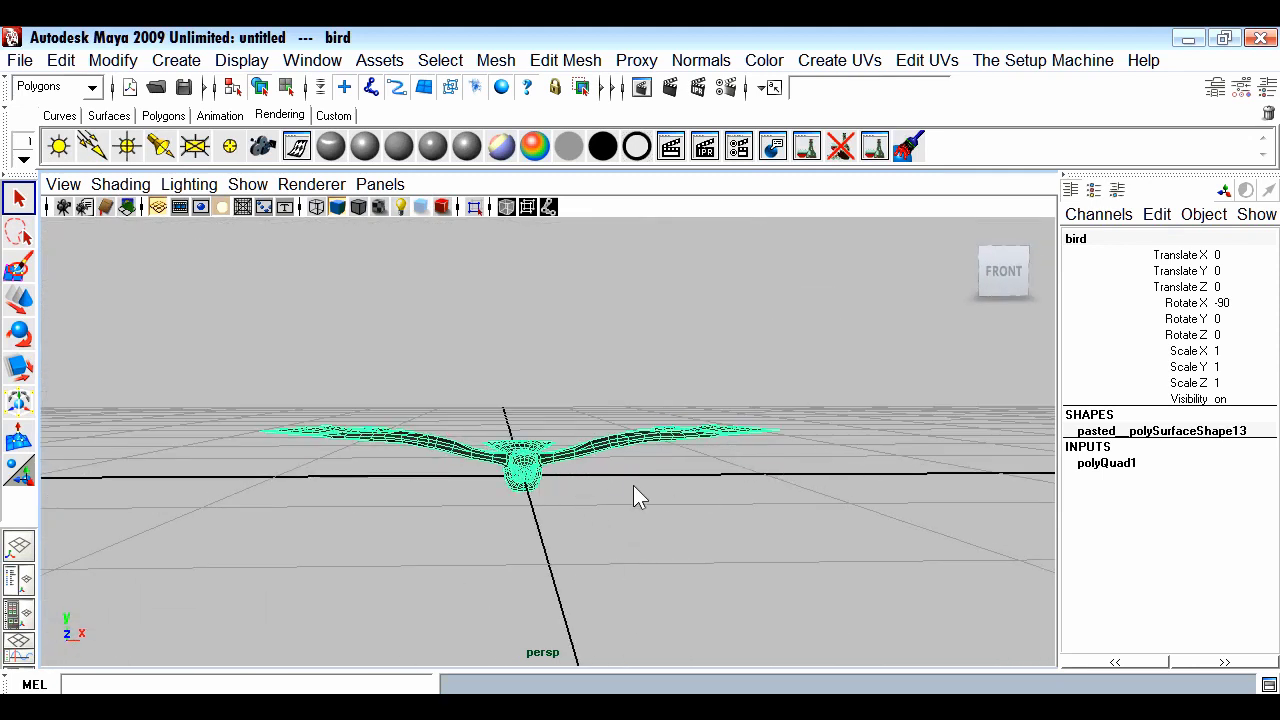
pyautogui.press('e')
pyautogui.moveTo(471, 487); pyautogui.dragTo(606, 618)
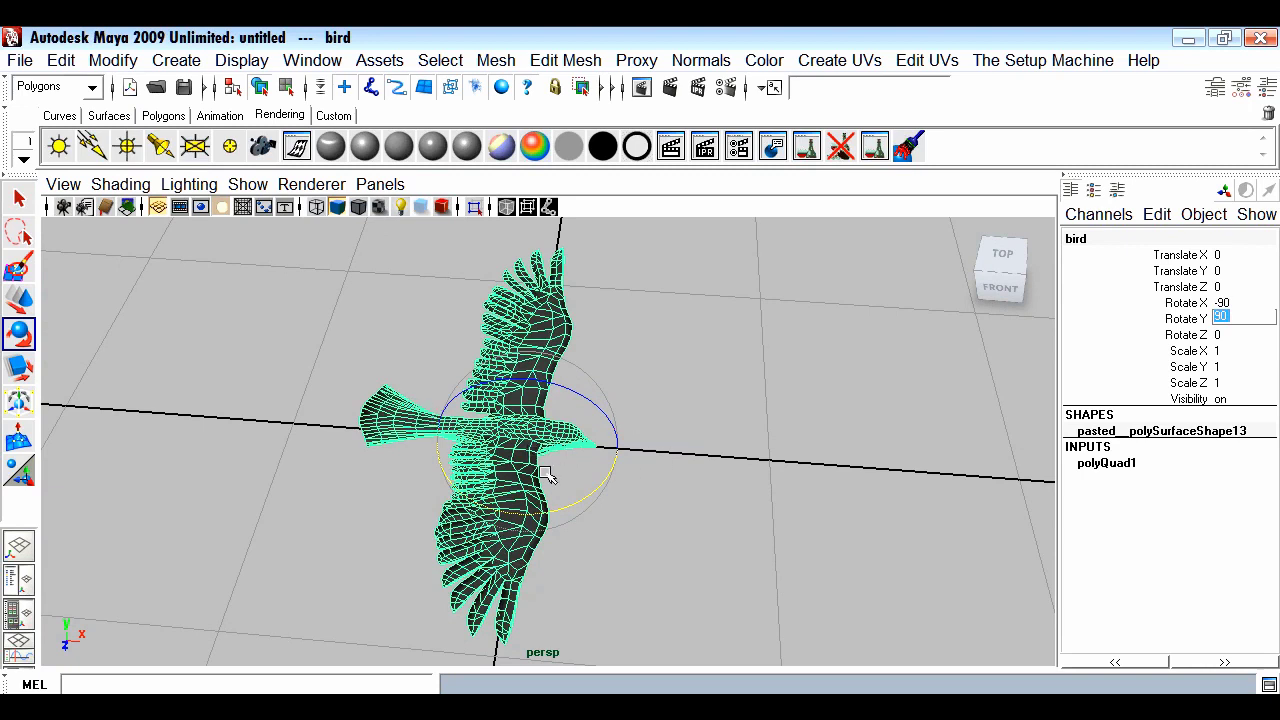
pyautogui.press('alt')
# Freeze the bird's transformations and center its pivot
pyautogui.click(113, 62)
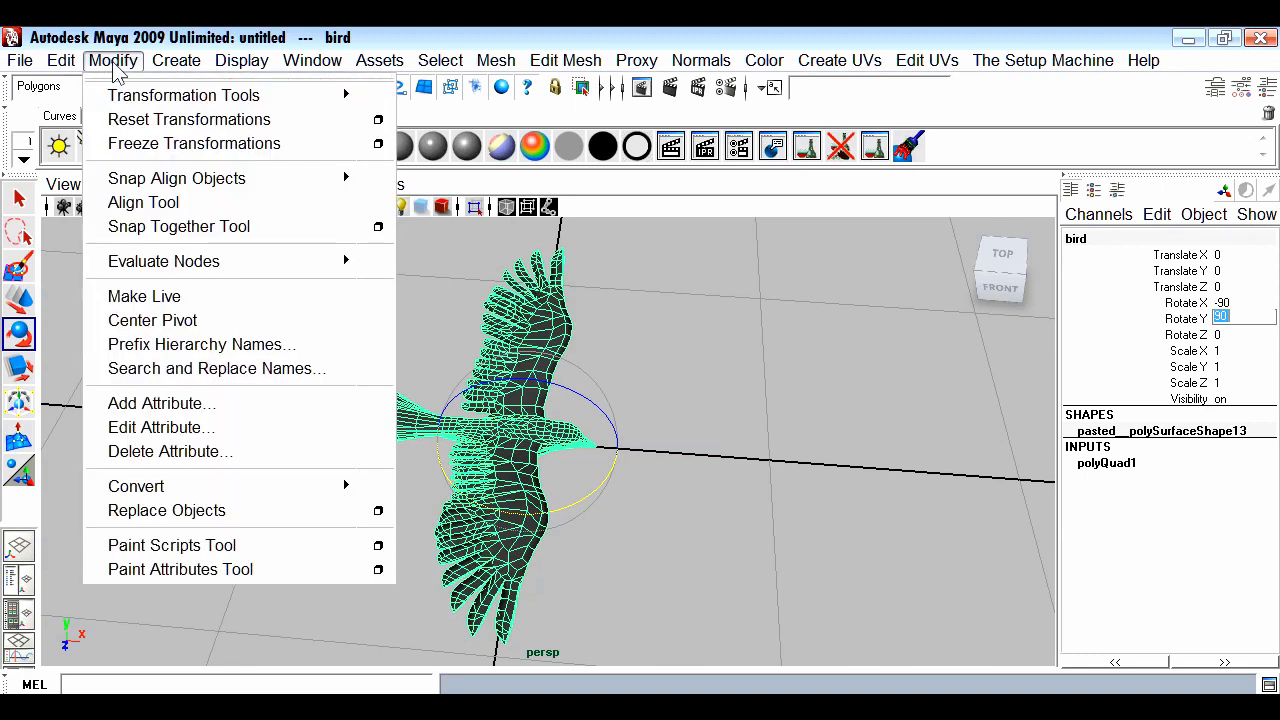
pyautogui.click(148, 144)
pyautogui.click(113, 60)
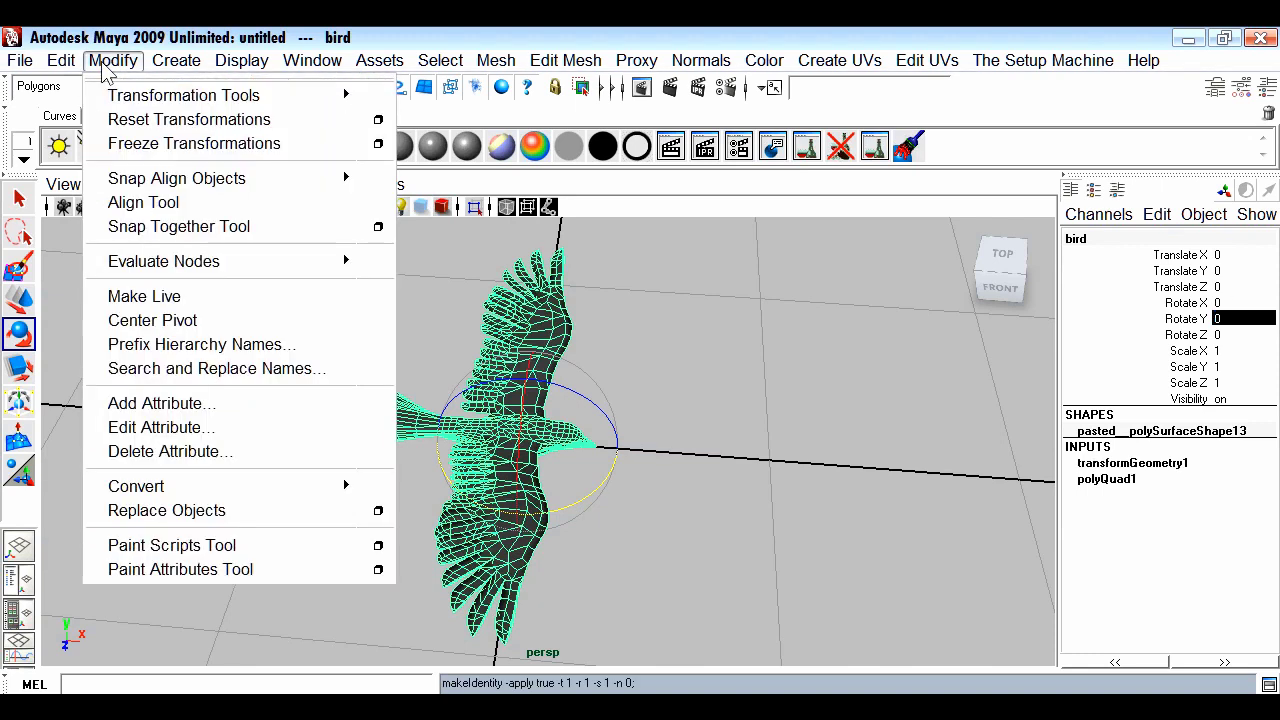
pyautogui.click(131, 322)
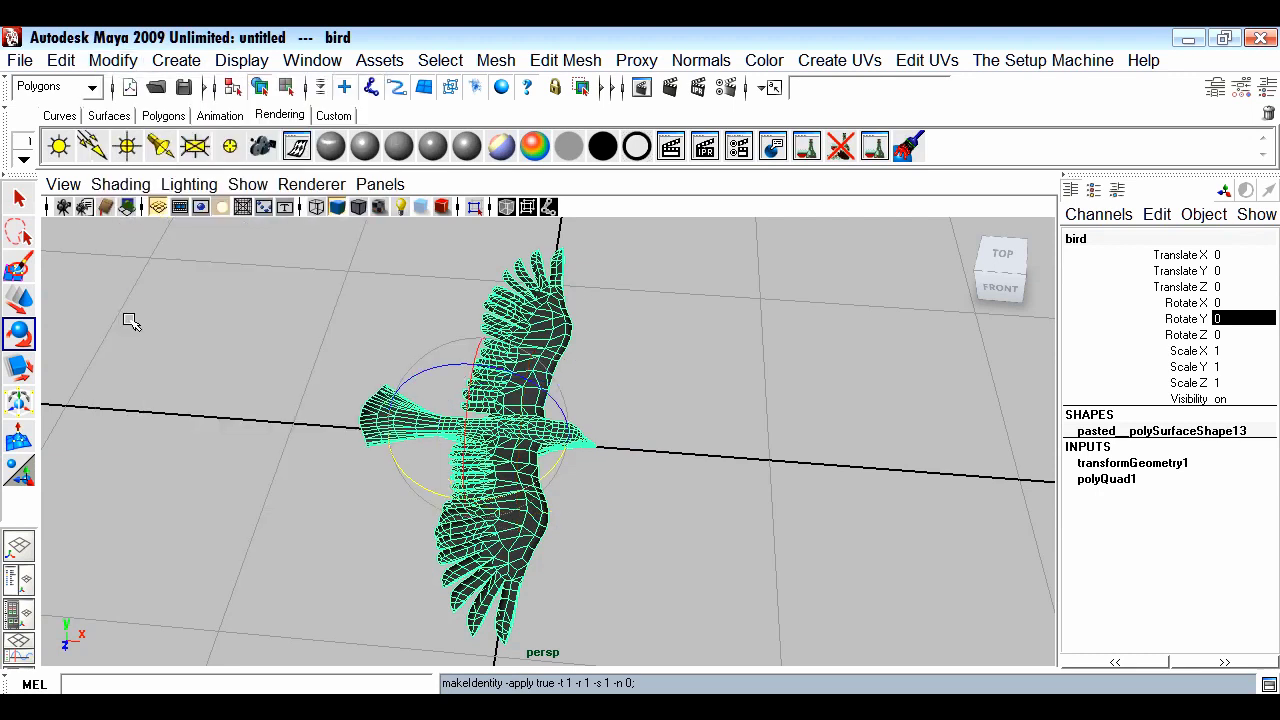
# Delete the bird's construction history and deselect it
pyautogui.click(61, 60)
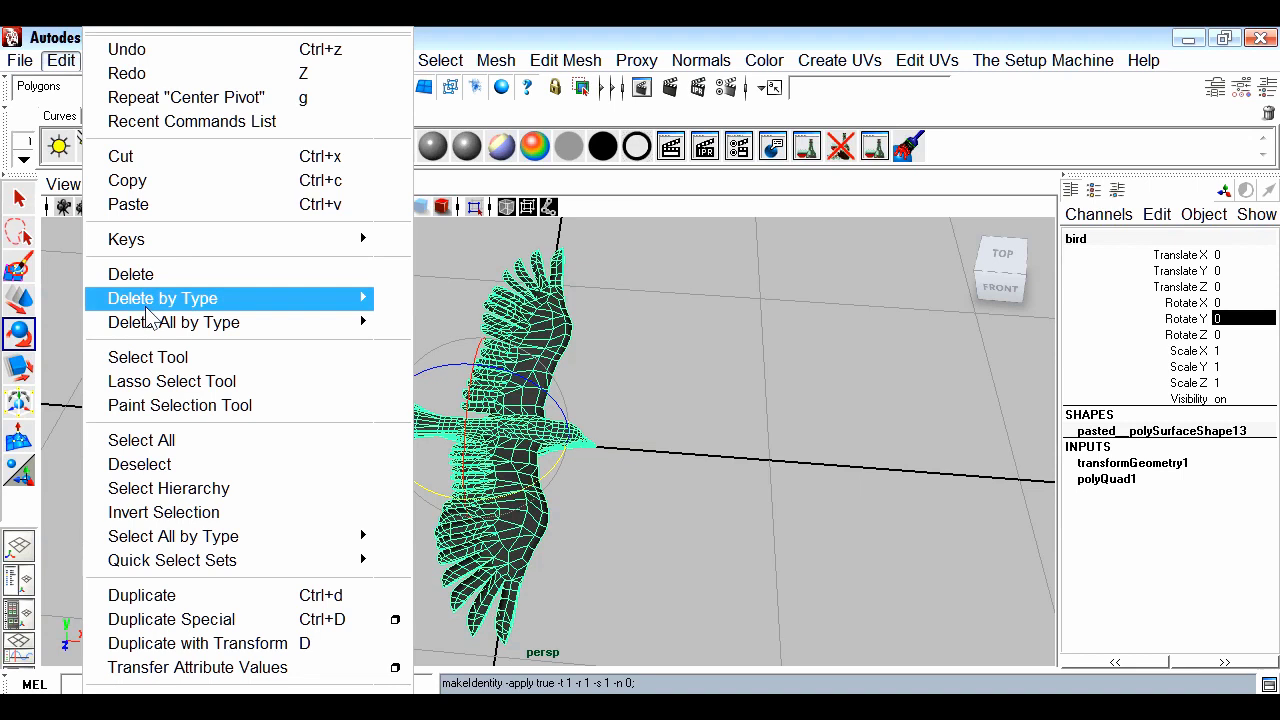
pyautogui.moveTo(148, 312)
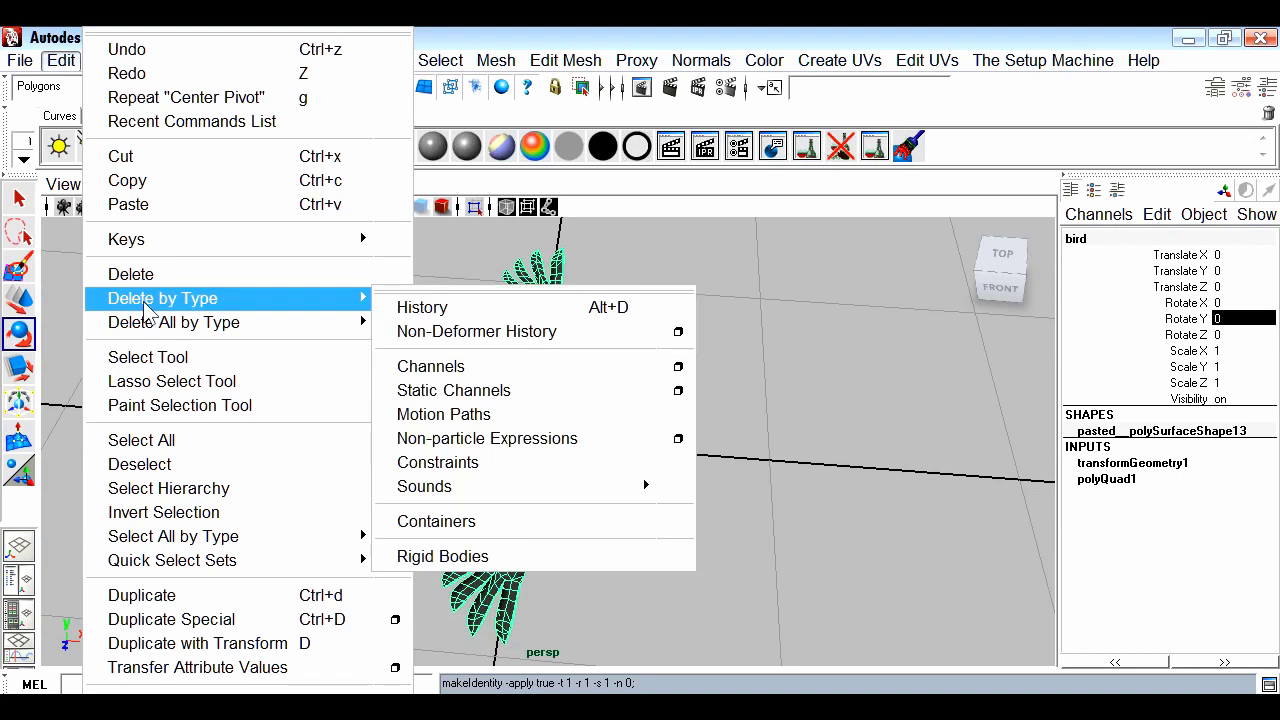
pyautogui.click(425, 307)
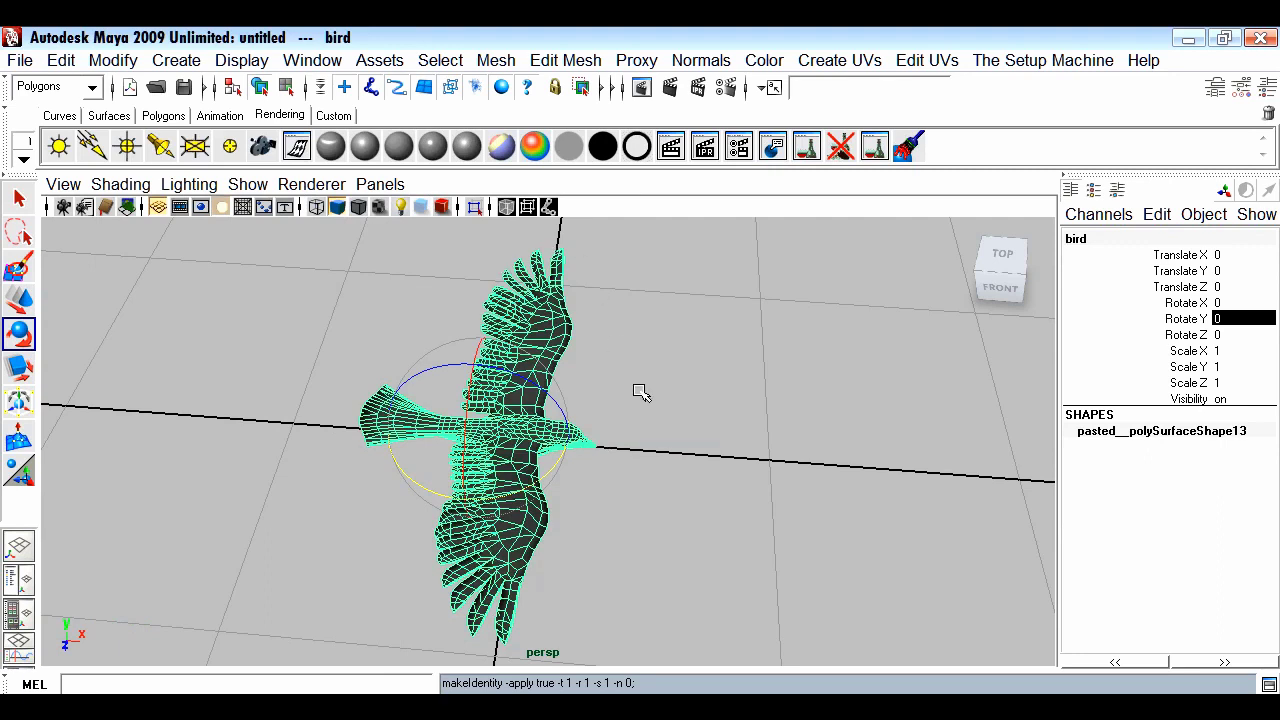
pyautogui.click(625, 520)
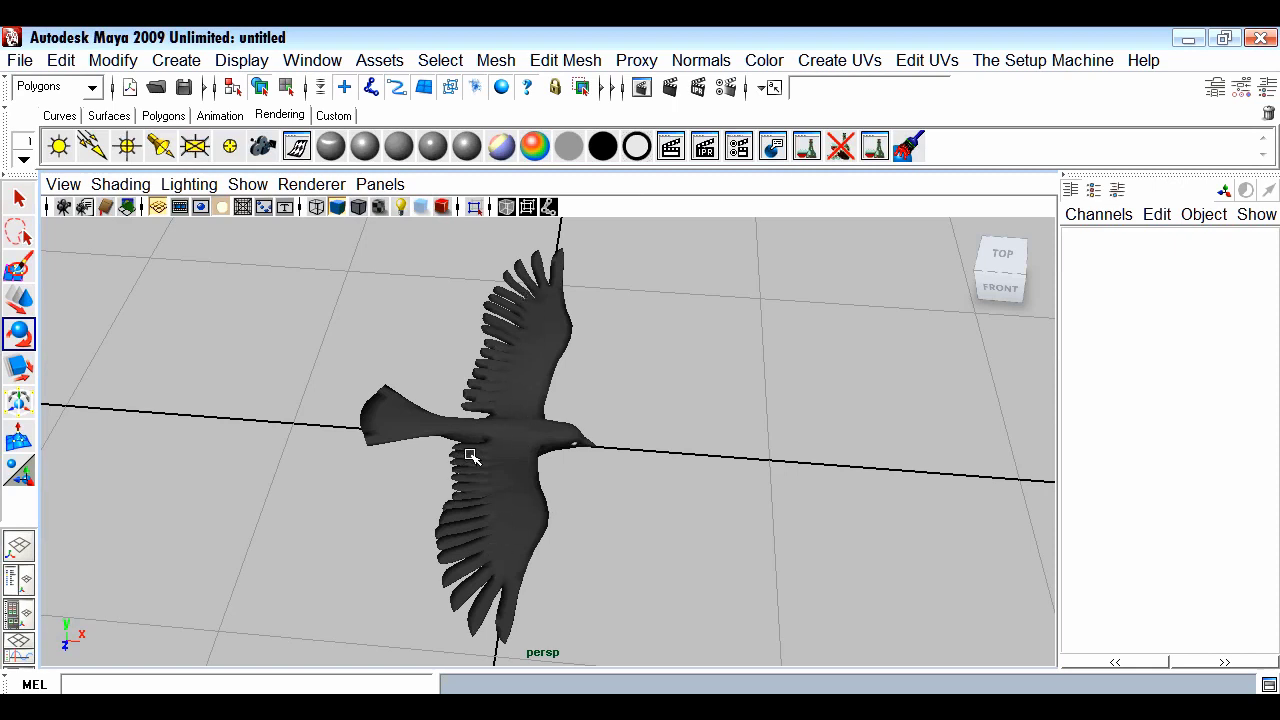
# Create a chain of six joints along the bird's left wing in the top view, from the shoulder to the wing tip
pyautogui.click(221, 115)
pyautogui.click(124, 148)
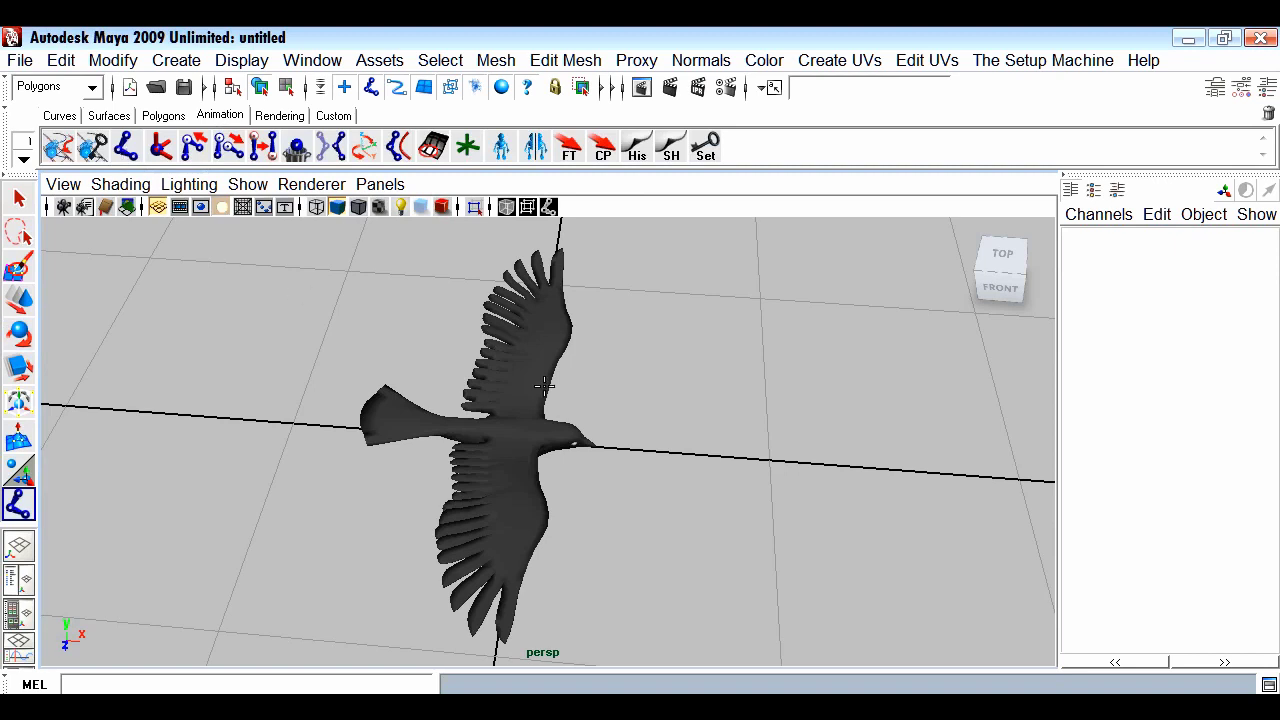
pyautogui.press('space')
pyautogui.moveTo(543, 385); pyautogui.dragTo(466, 387)
pyautogui.keyDown('alt'); pyautogui.moveTo(570, 560); pyautogui.dragTo(1050, 625, button='right'); pyautogui.keyUp('alt')
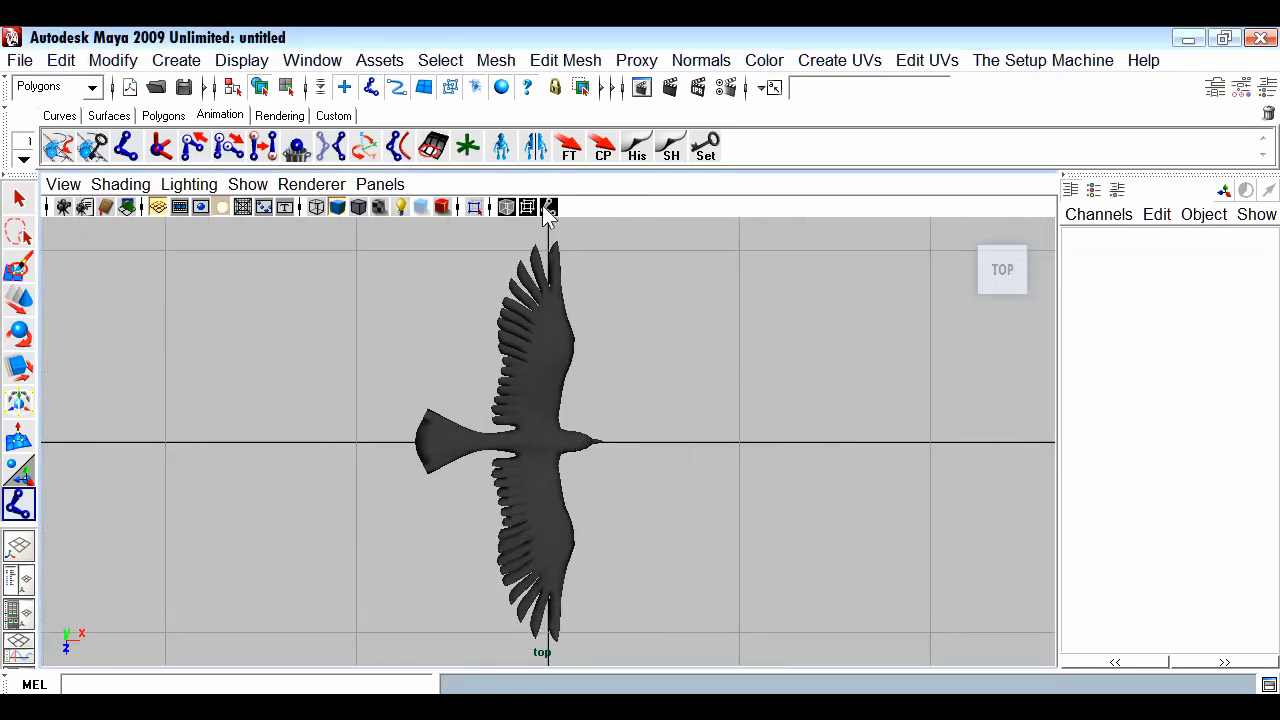
pyautogui.click(540, 428)
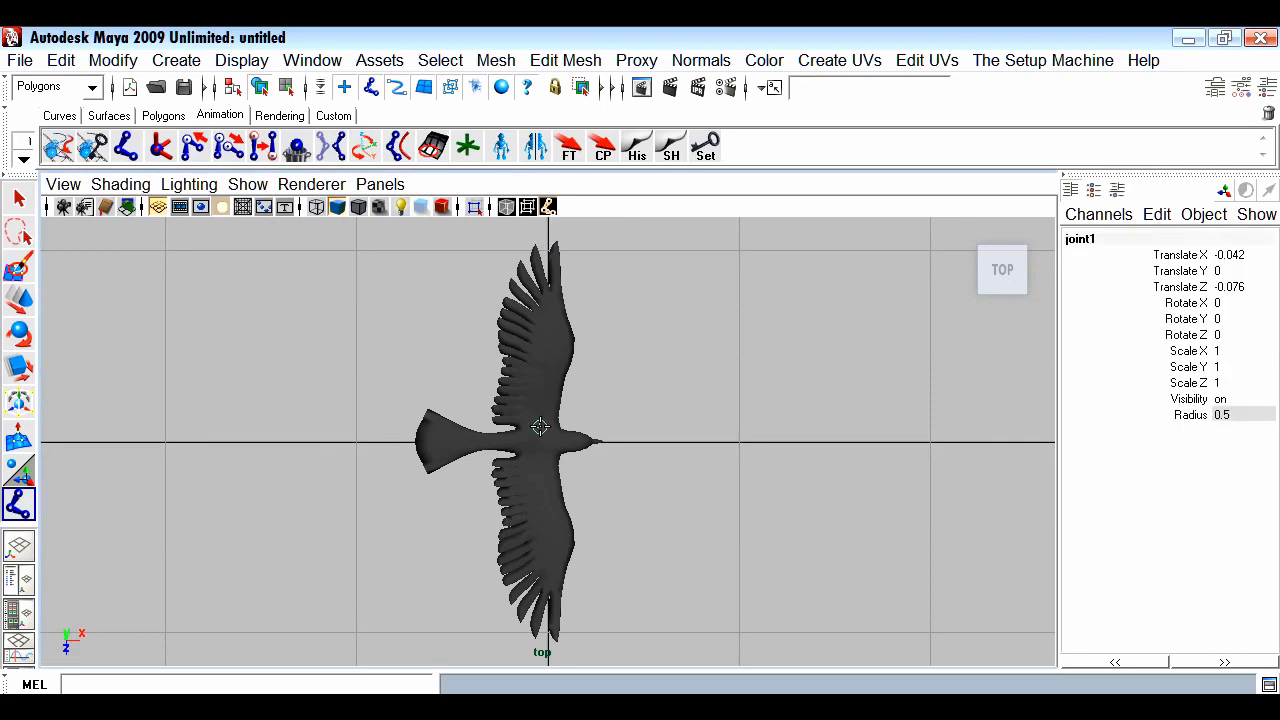
pyautogui.moveTo(540, 420); pyautogui.dragTo(542, 344)
pyautogui.click(550, 292)
pyautogui.moveTo(550, 292); pyautogui.dragTo(546, 242)
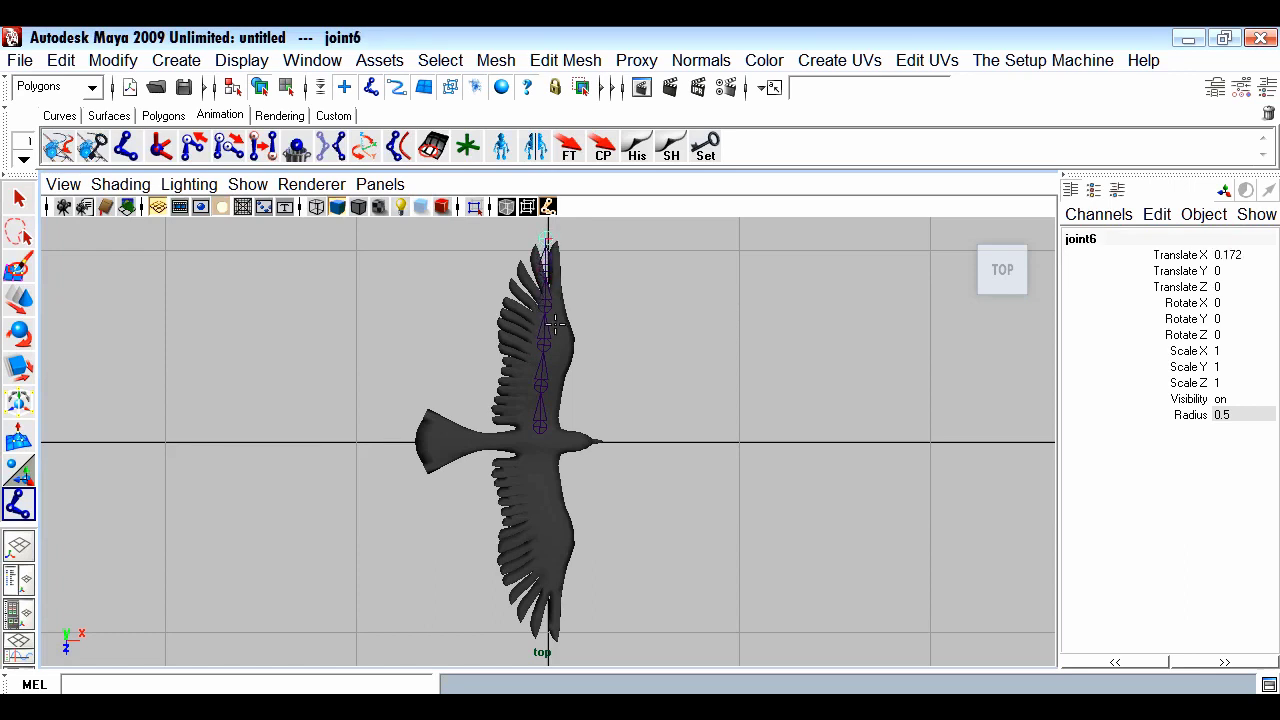
pyautogui.press('e')
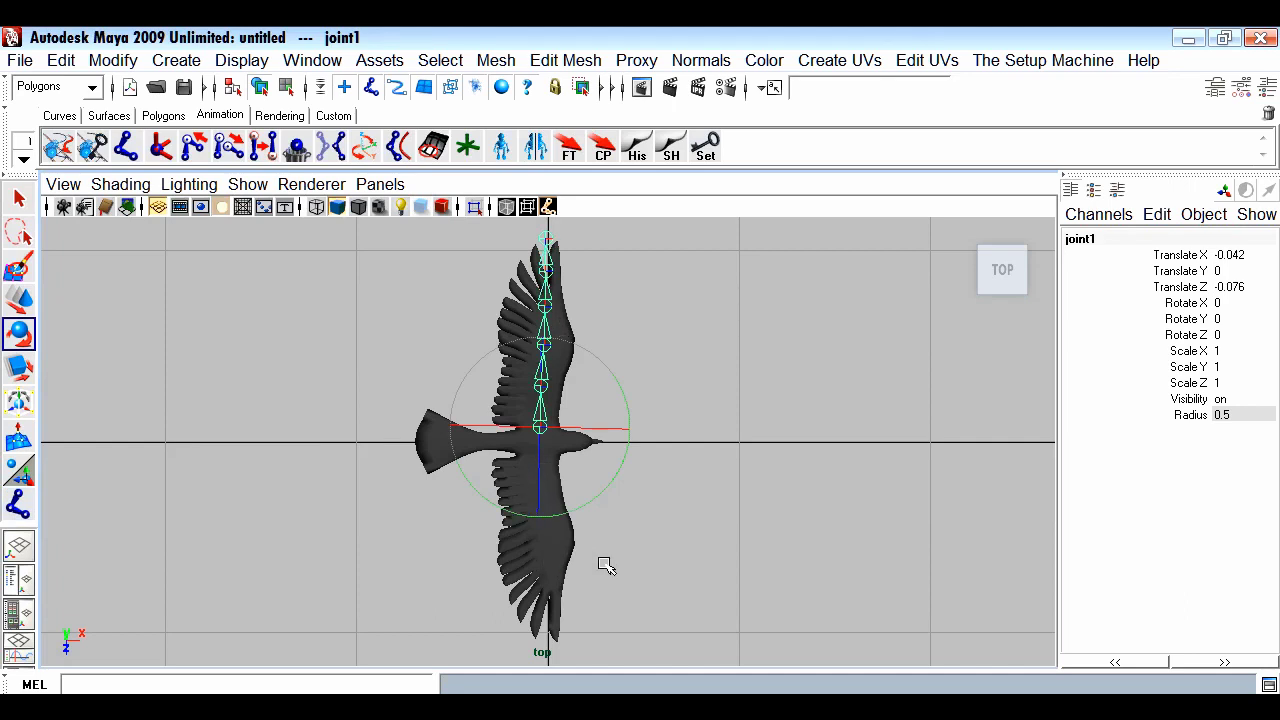
# Raise the wing joint chain to about 0.058 in Translate Y so its root sits at the shoulder in the perspective view
pyautogui.press('space')
pyautogui.moveTo(689, 535); pyautogui.dragTo(543, 524)
pyautogui.press('w')
pyautogui.moveTo(433, 392); pyautogui.dragTo(423, 357)
pyautogui.keyDown('alt'); pyautogui.moveTo(500, 470); pyautogui.dragTo(548, 519); pyautogui.keyUp('alt')
# Rotate the root joint to about 16.8° in Z and bend the outer joints downward so the chain follows the wing's curve
pyautogui.press('e')
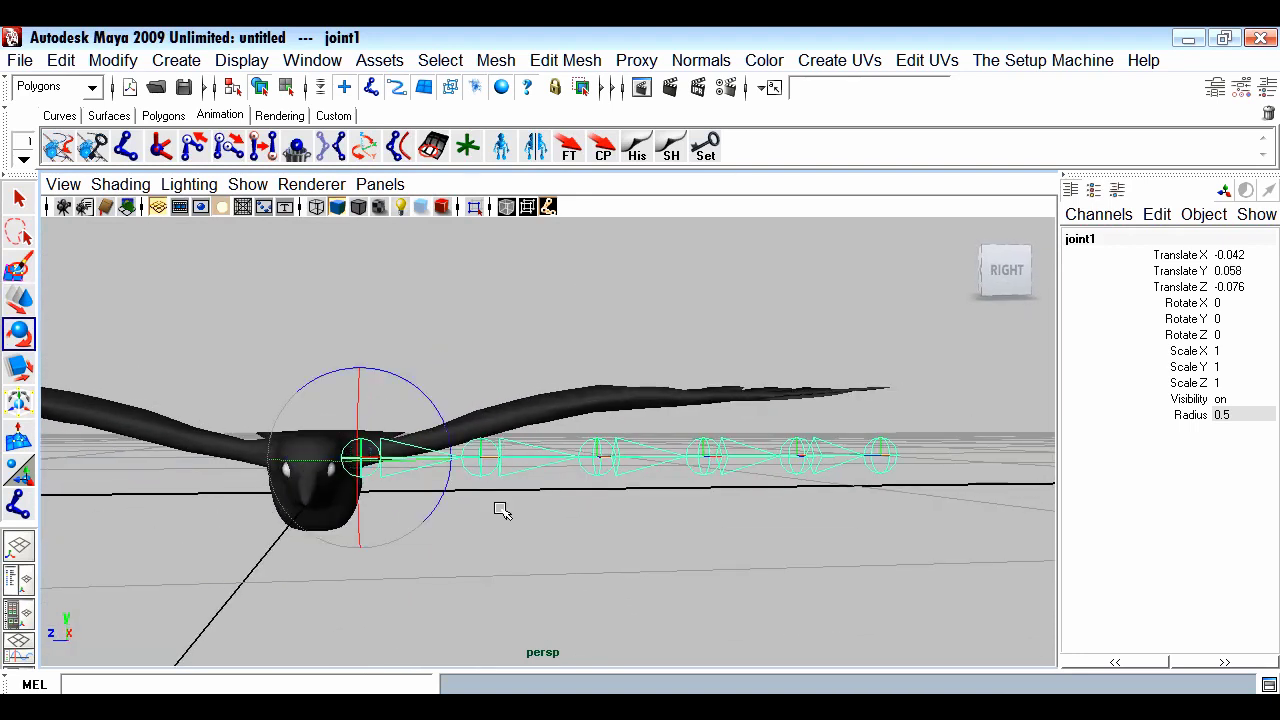
pyautogui.moveTo(450, 436); pyautogui.dragTo(446, 408)
pyautogui.click(527, 416)
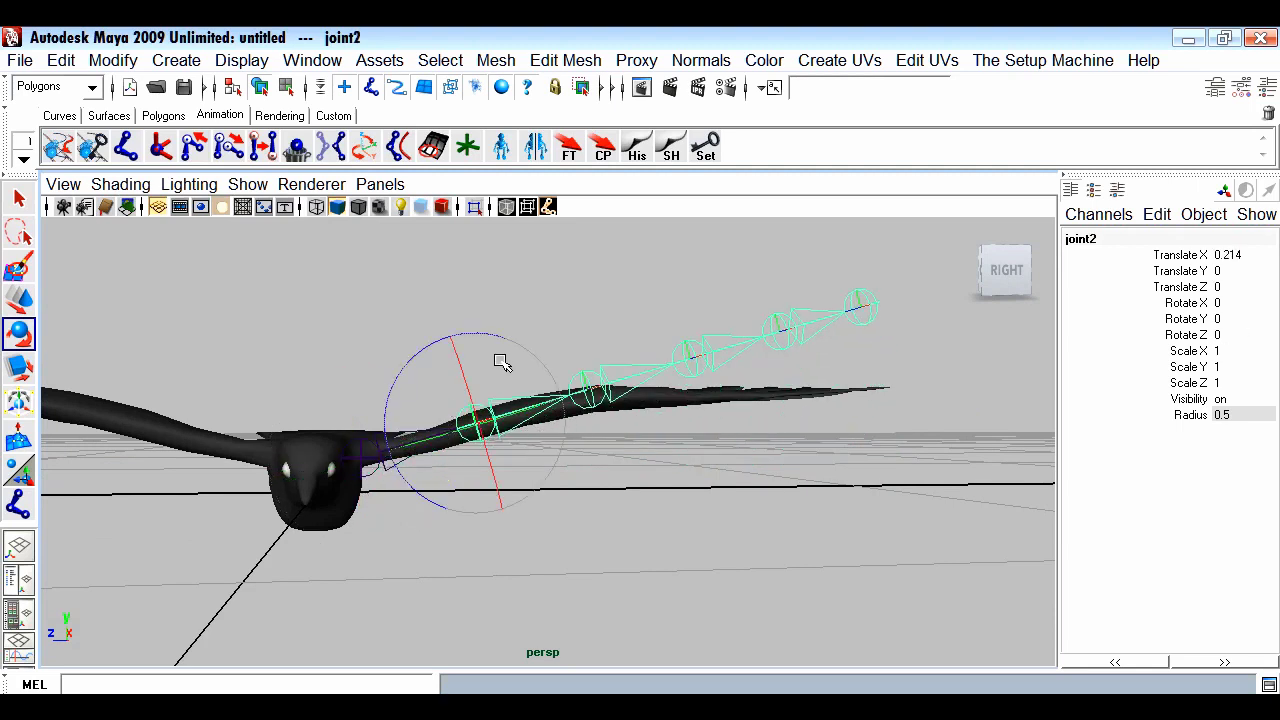
pyautogui.moveTo(487, 340); pyautogui.dragTo(631, 323)
pyautogui.click(594, 396)
pyautogui.press('Down')
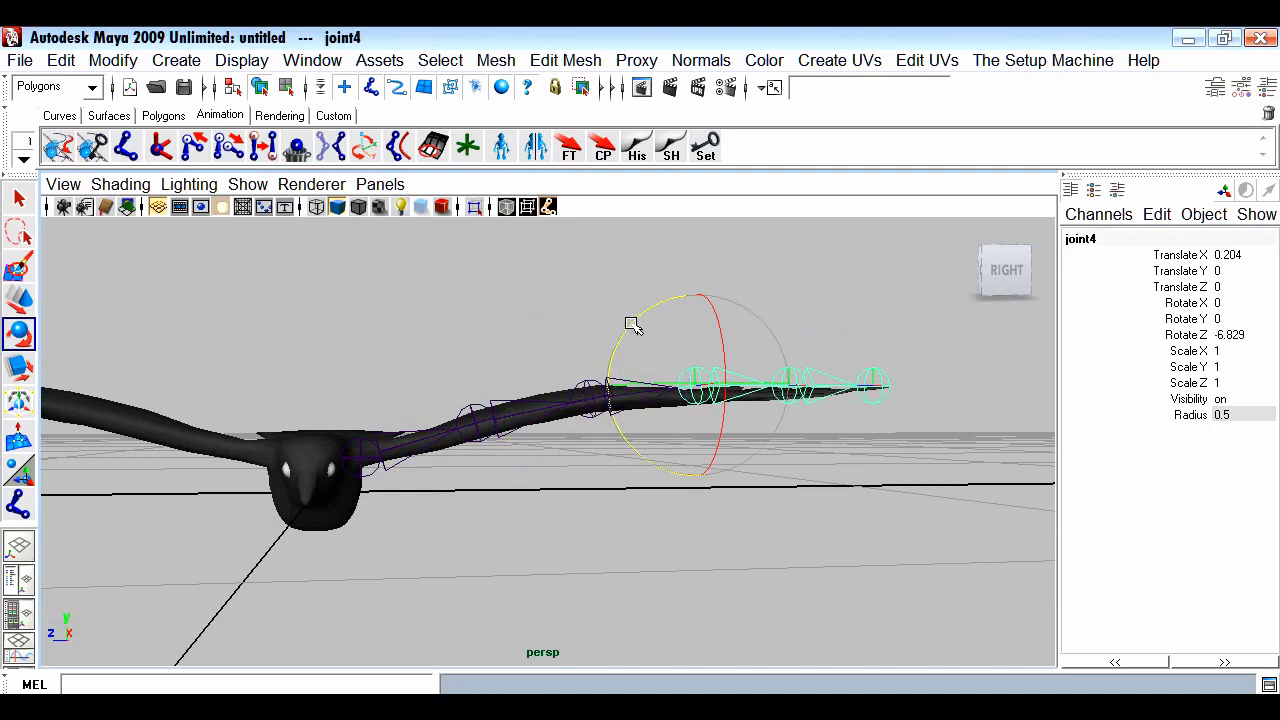
pyautogui.click(698, 598)
# Mirror the joint chain from its root joint onto the opposite wing, using the Animation menu set
pyautogui.keyDown('alt'); pyautogui.moveTo(551, 560); pyautogui.dragTo(452, 520); pyautogui.keyUp('alt')
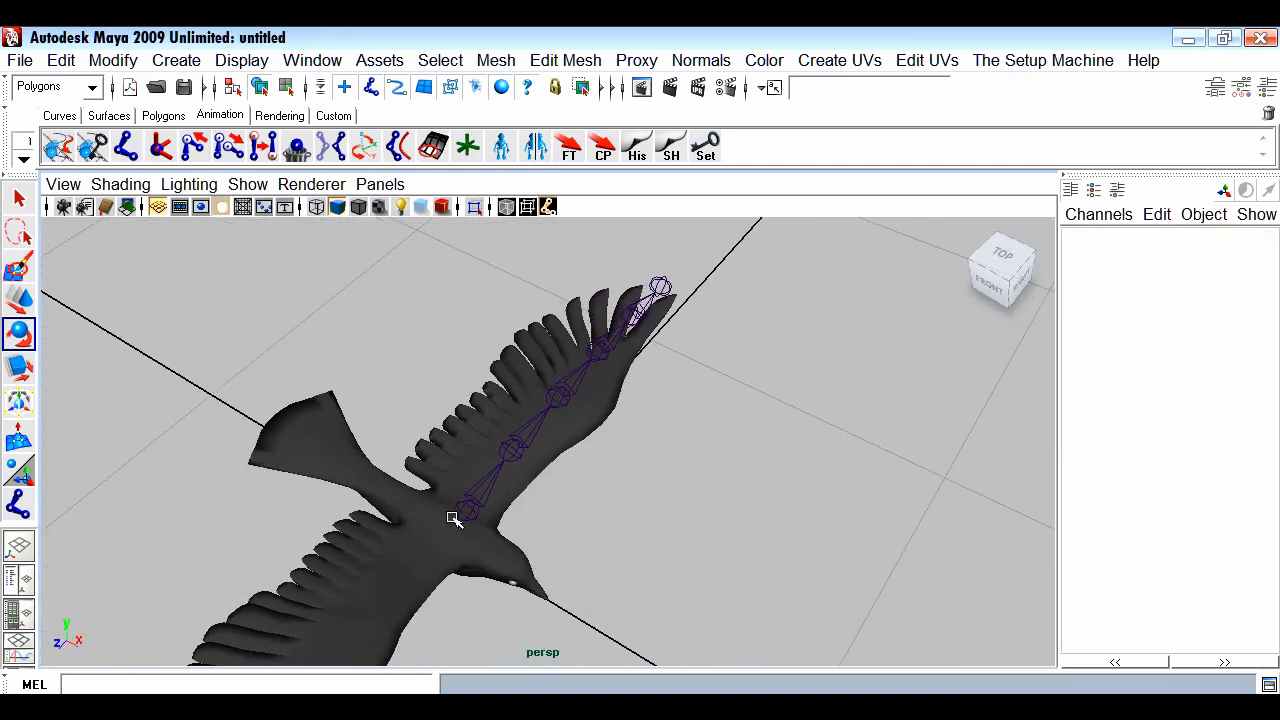
pyautogui.click(452, 520)
pyautogui.keyDown('alt'); pyautogui.moveTo(531, 551); pyautogui.dragTo(436, 497); pyautogui.keyUp('alt')
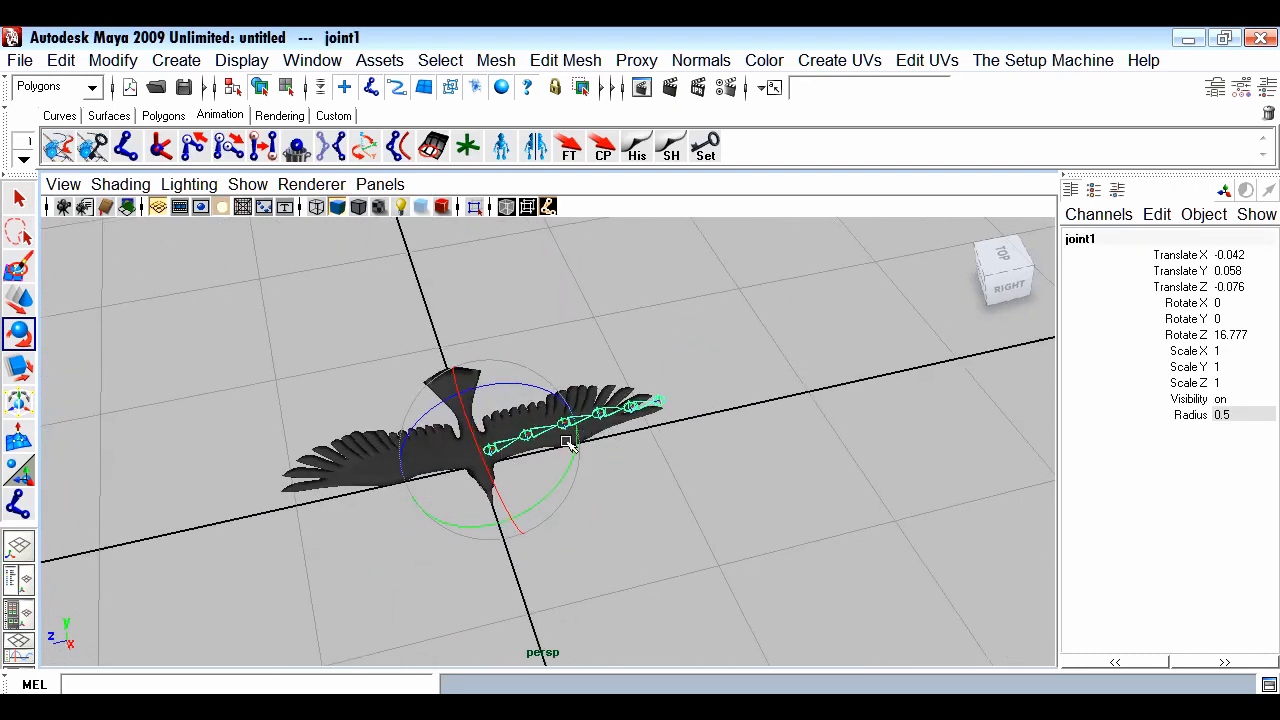
pyautogui.click(68, 90)
pyautogui.click(52, 114)
pyautogui.click(928, 60)
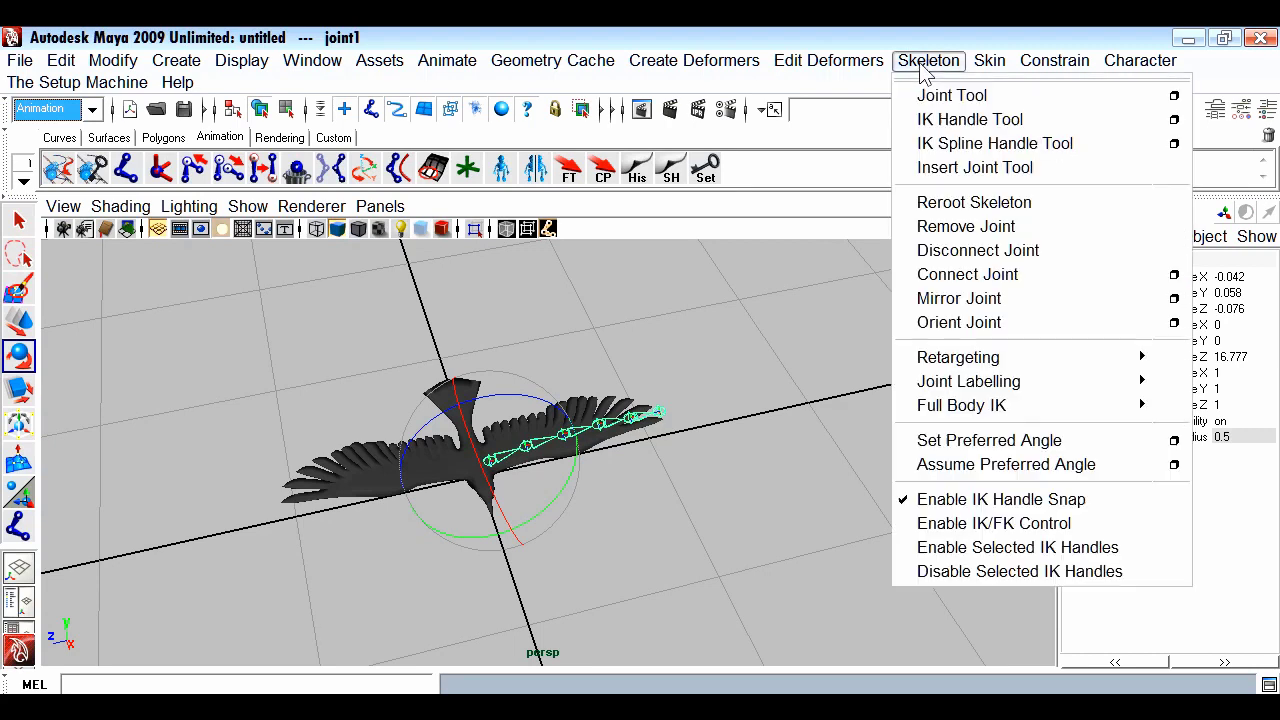
pyautogui.click(970, 305)
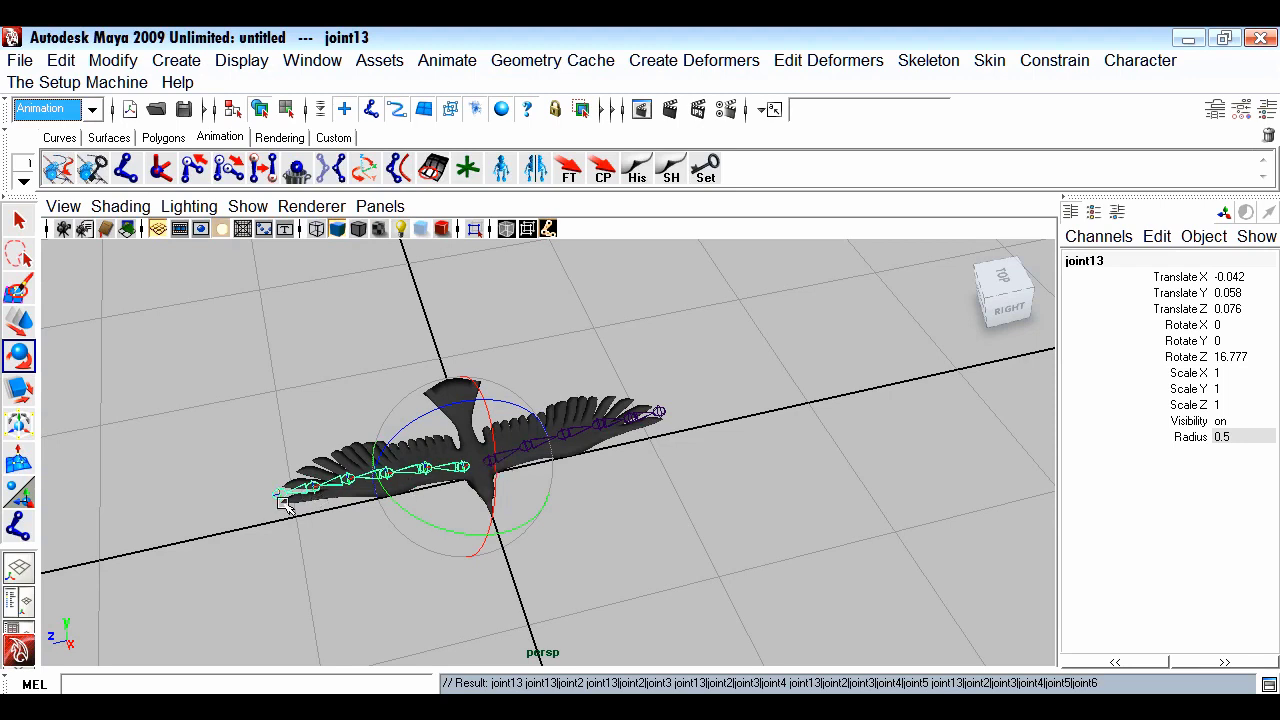
pyautogui.click(399, 596)
# Create a single joint at the origin inside the bird's body and rename it master_joint
pyautogui.click(130, 178)
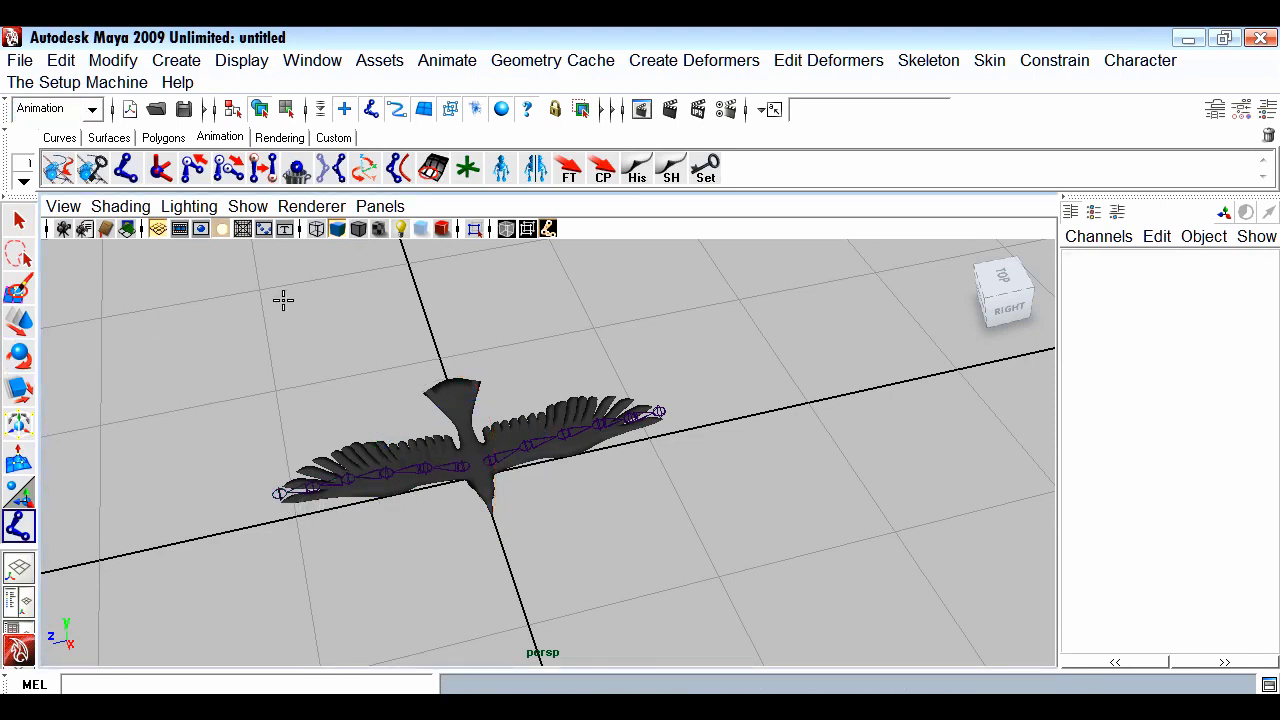
pyautogui.click(479, 476)
pyautogui.press('e')
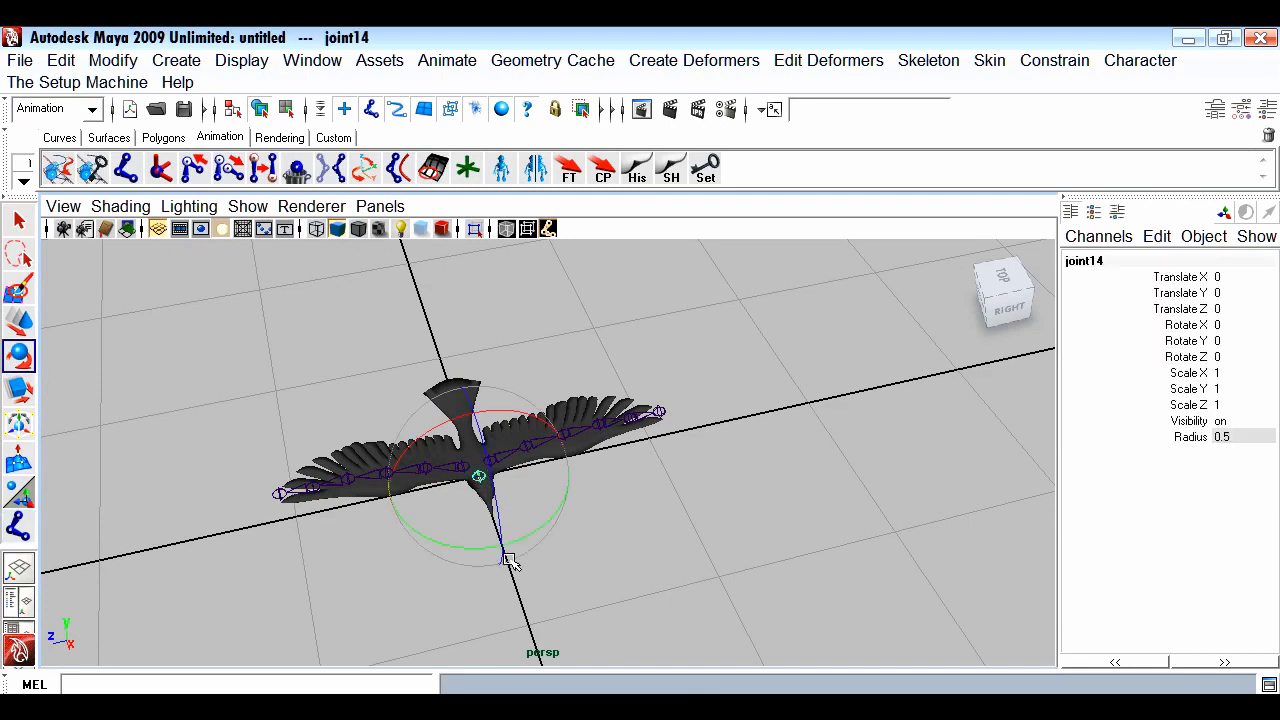
pyautogui.click(1136, 257)
pyautogui.write('mas')
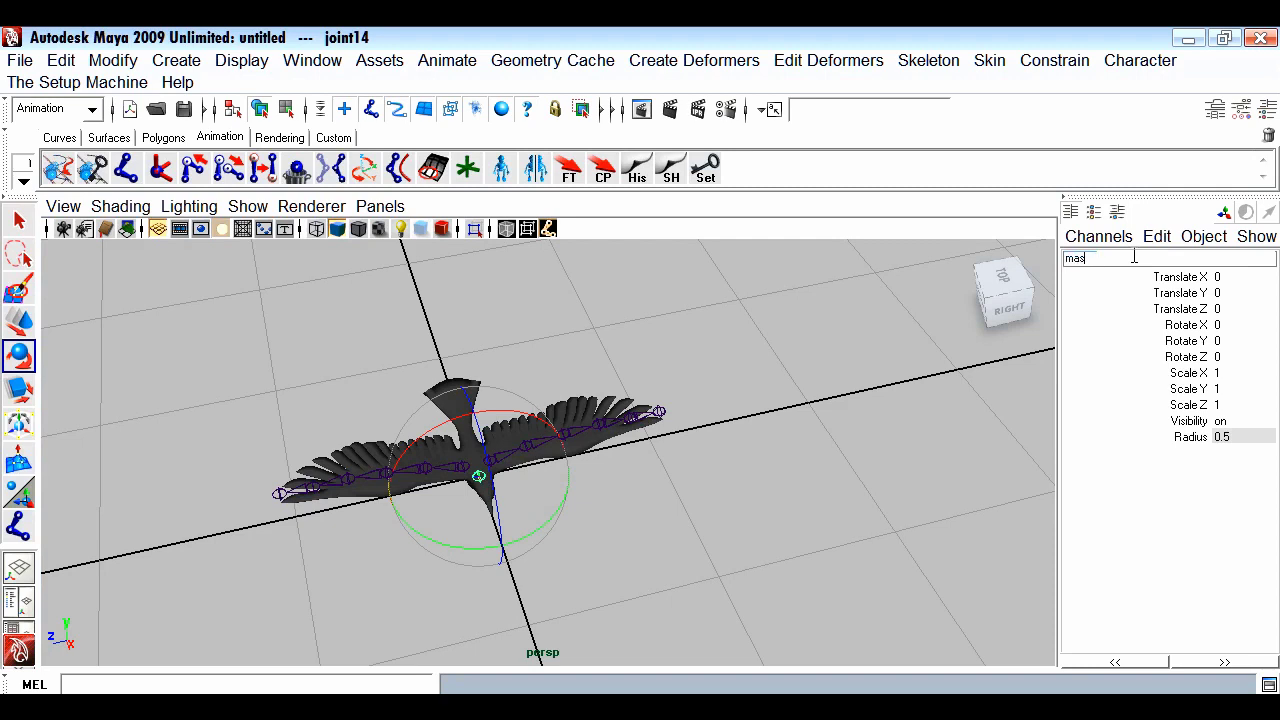
pyautogui.write('ter joint')
pyautogui.press('Return')
pyautogui.click(629, 530)
# Parent the root joints of both wing chains to the master joint
pyautogui.press('q')
pyautogui.click(491, 460)
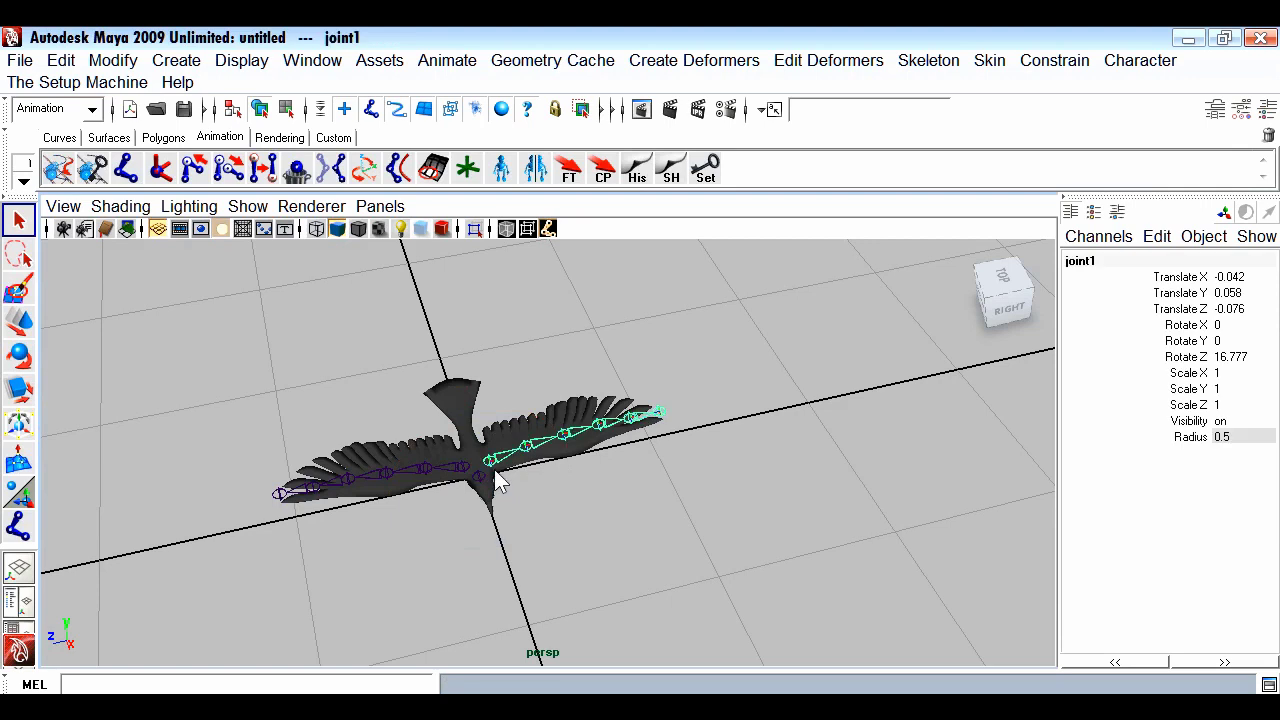
pyautogui.keyDown('shift'); pyautogui.click(466, 474); pyautogui.keyUp('shift')
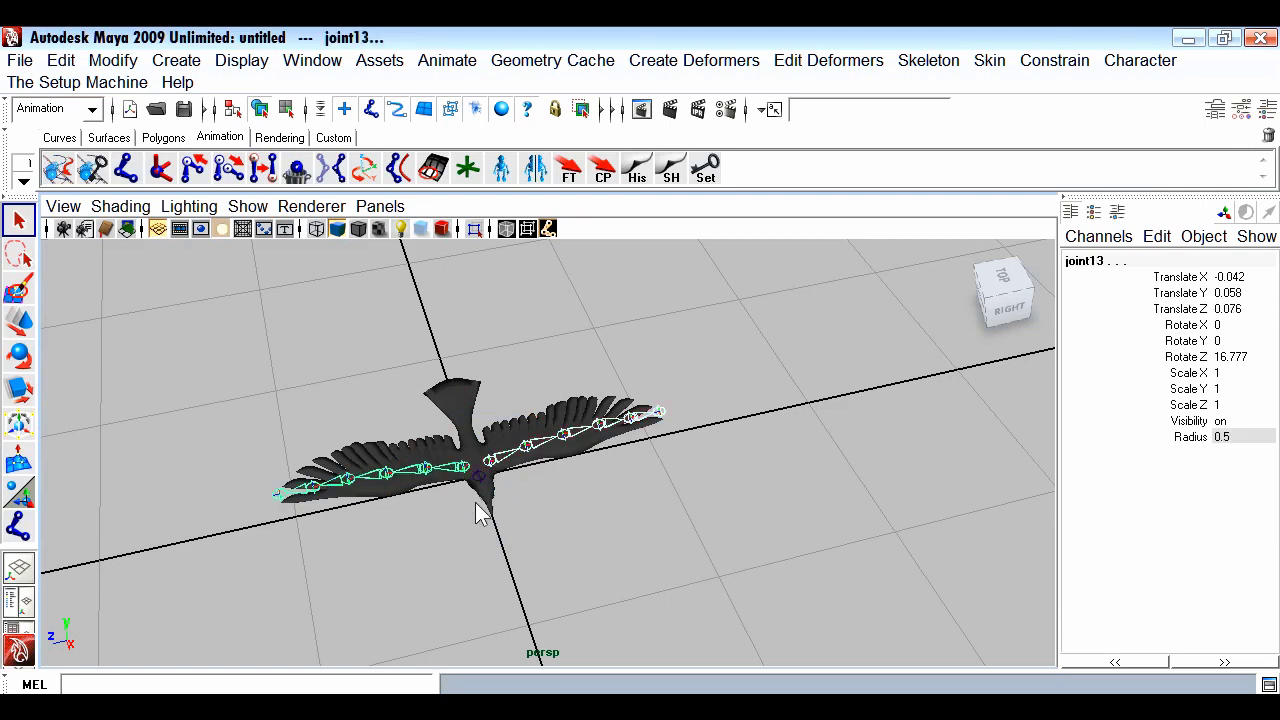
pyautogui.click(480, 478)
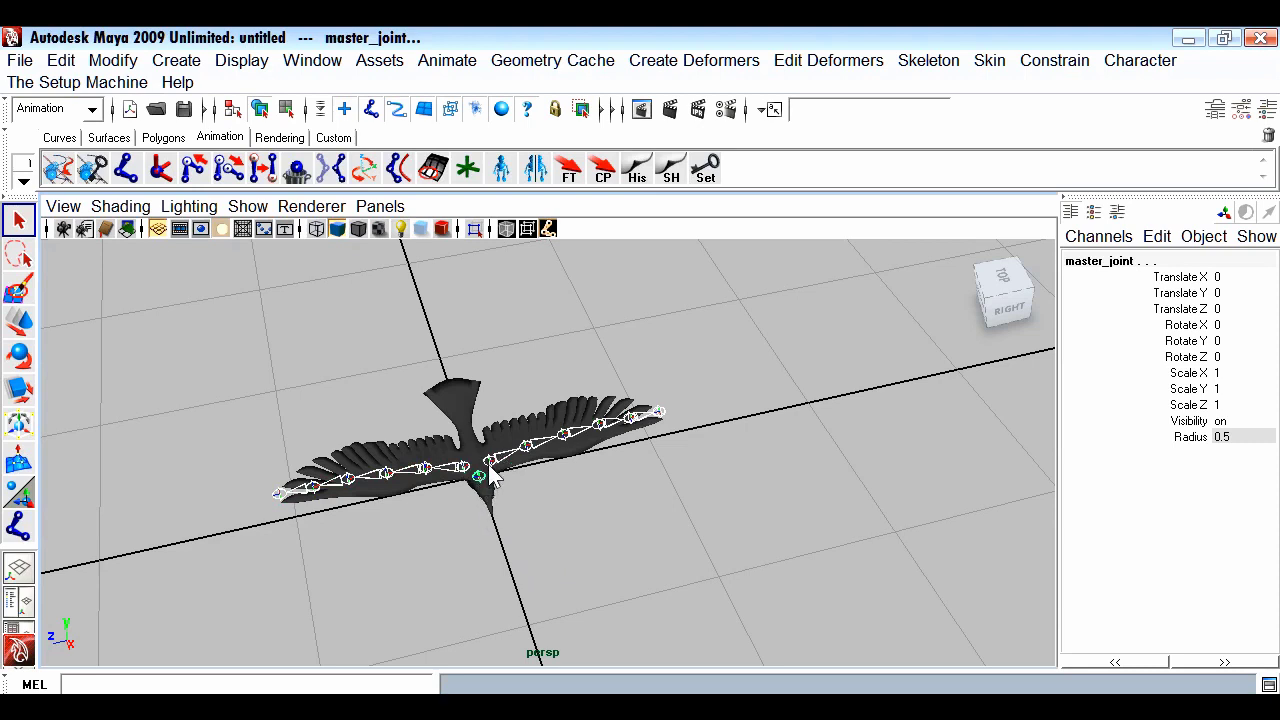
pyautogui.press('Down')
pyautogui.press('Up')
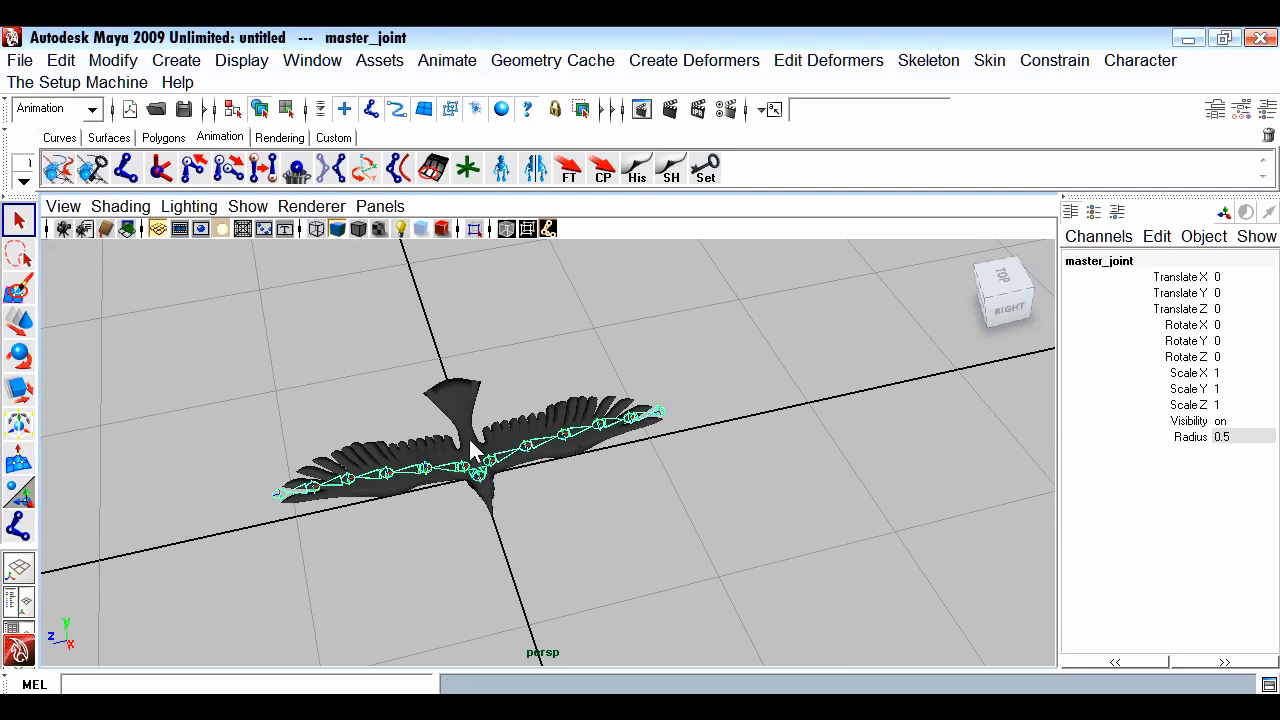
# Smooth-bind the bird mesh to the master joint's hierarchy with the Smooth Bind options reset to default
pyautogui.click(480, 486)
pyautogui.click(486, 491)
pyautogui.keyDown('shift'); pyautogui.click(465, 418); pyautogui.keyUp('shift')
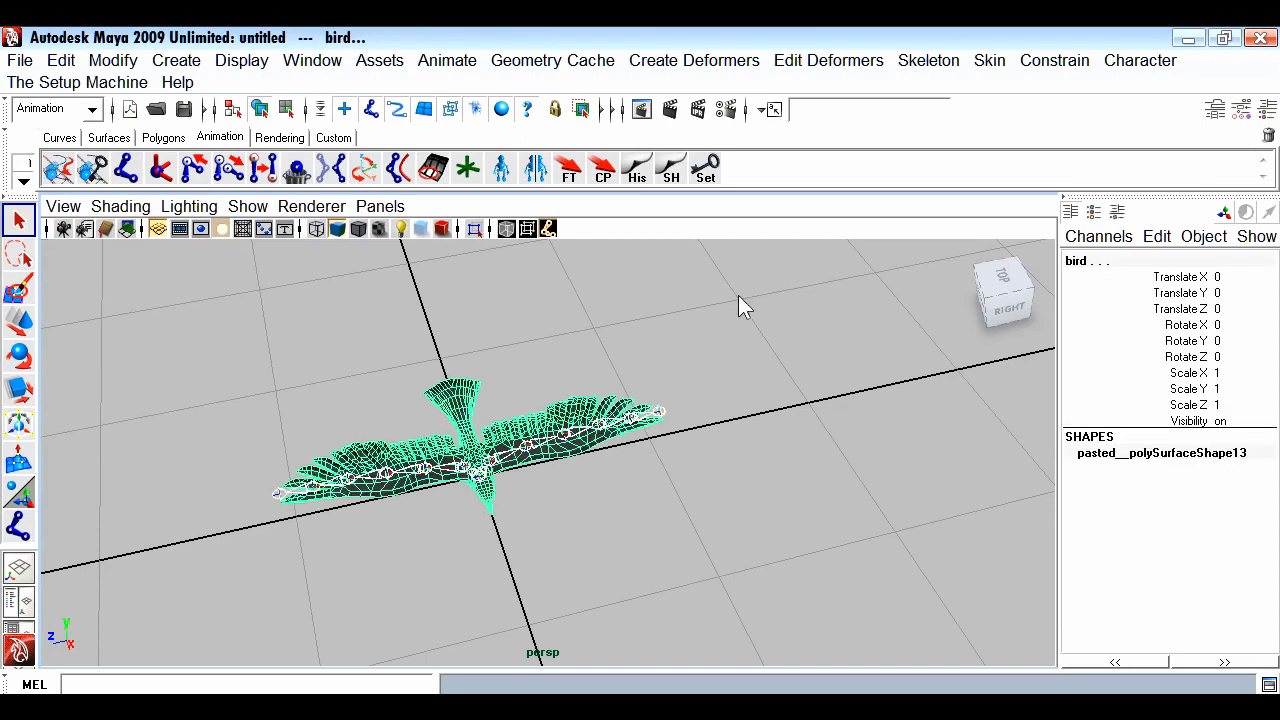
pyautogui.click(989, 60)
pyautogui.moveTo(1020, 95)
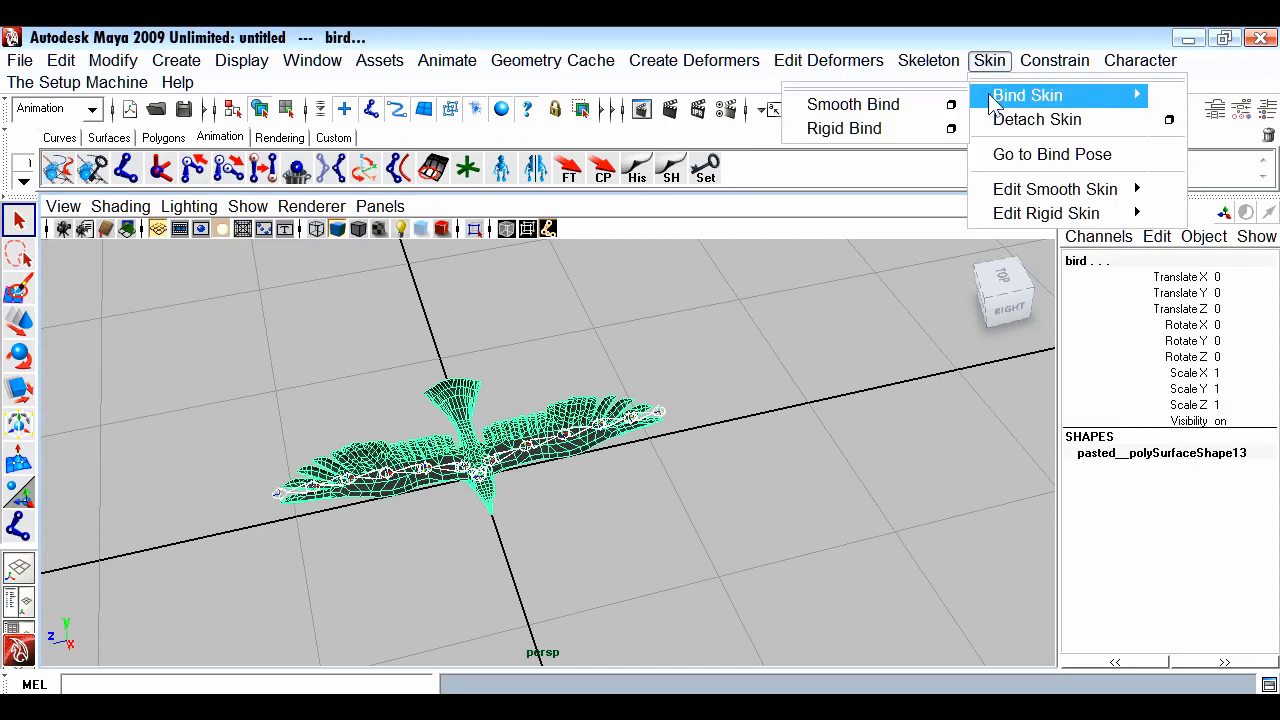
pyautogui.click(951, 105)
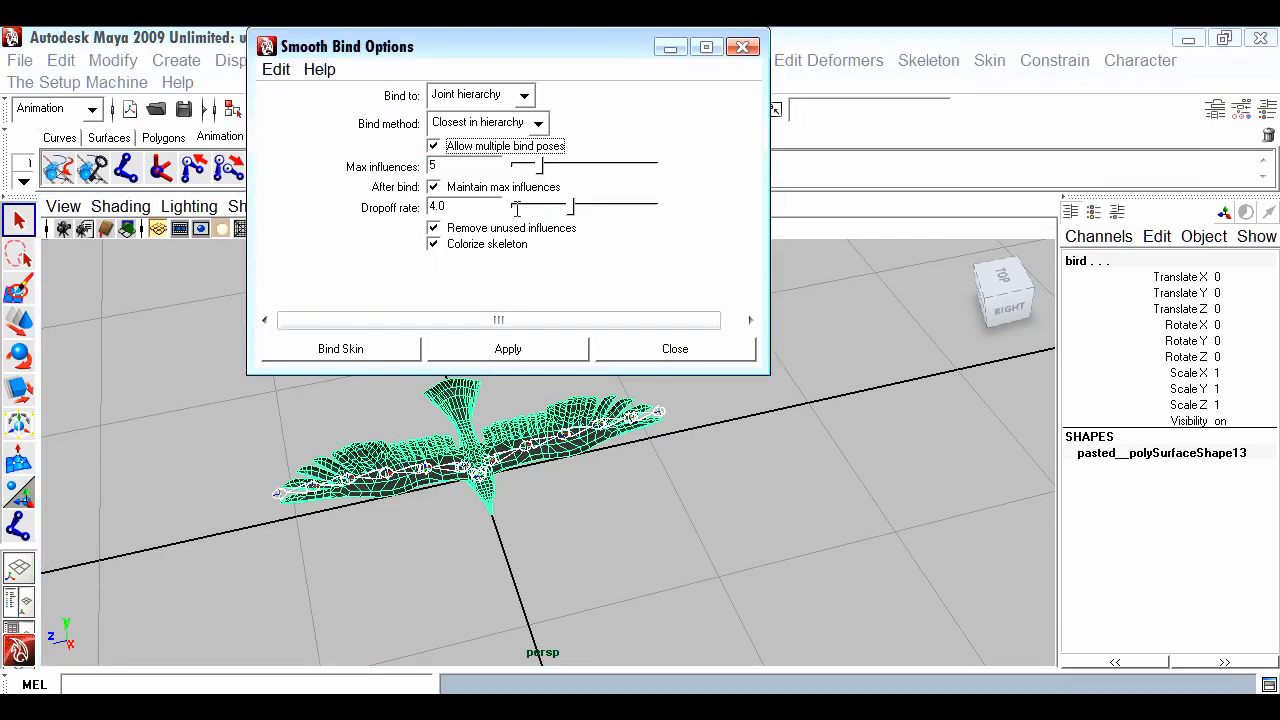
pyautogui.click(276, 69)
pyautogui.click(298, 119)
pyautogui.click(336, 353)
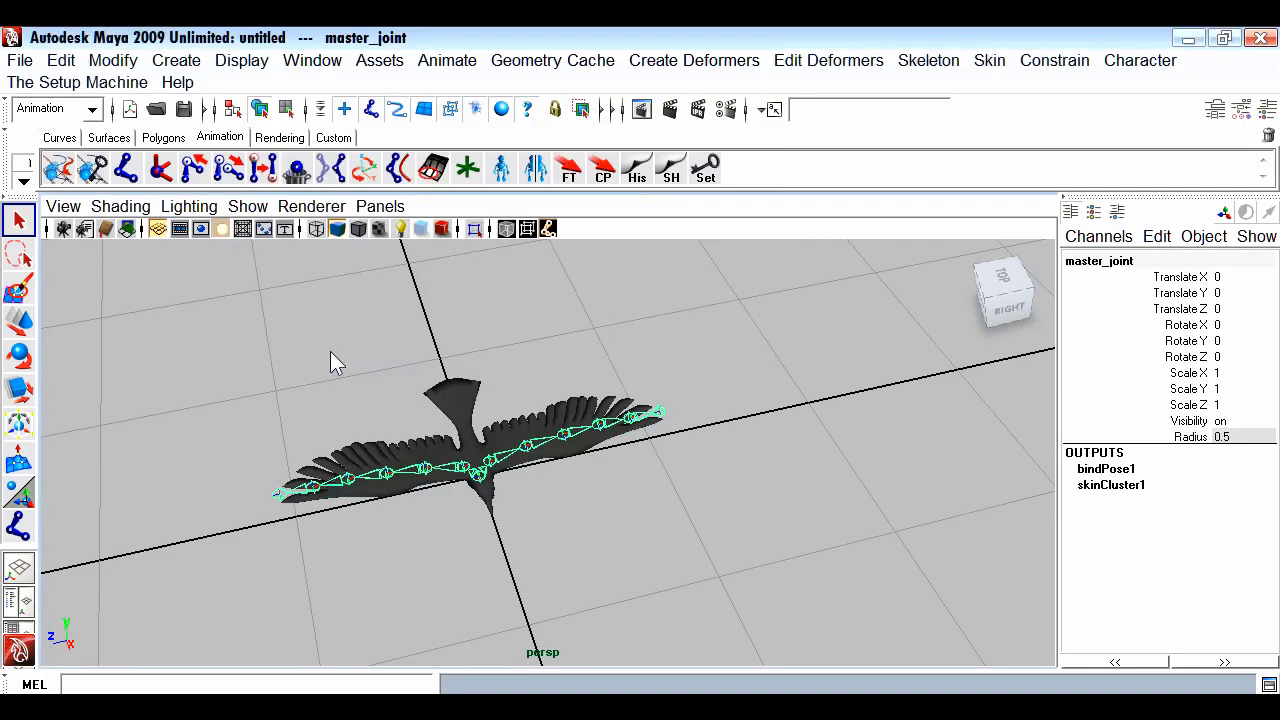
# Try rotating one wing's root joint about Z to test how the skin deforms
pyautogui.keyDown('alt'); pyautogui.moveTo(434, 551); pyautogui.dragTo(551, 507); pyautogui.keyUp('alt')
pyautogui.click(533, 465)
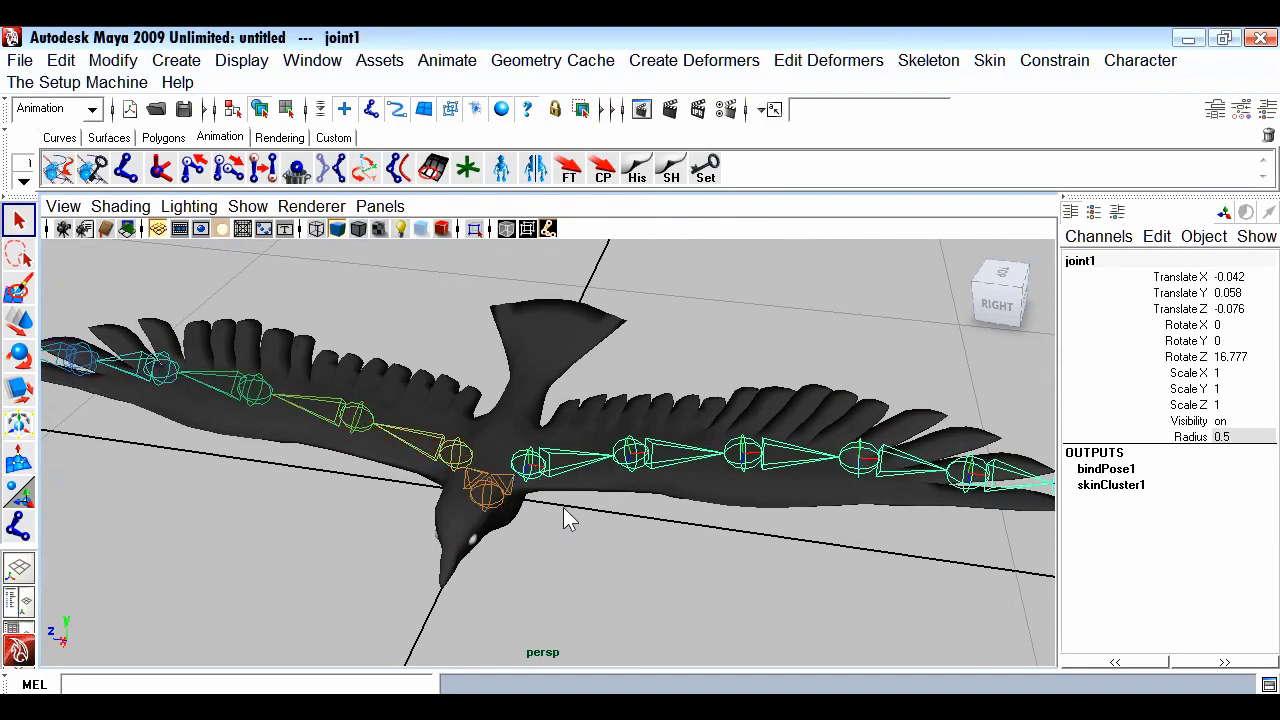
pyautogui.press('e')
pyautogui.moveTo(598, 442)
pyautogui.mouseDown()
pyautogui.moveTo(598, 428)
pyautogui.moveTo(605, 470)
pyautogui.moveTo(542, 395)
pyautogui.moveTo(590, 441)
pyautogui.moveTo(585, 463)
pyautogui.mouseUp()
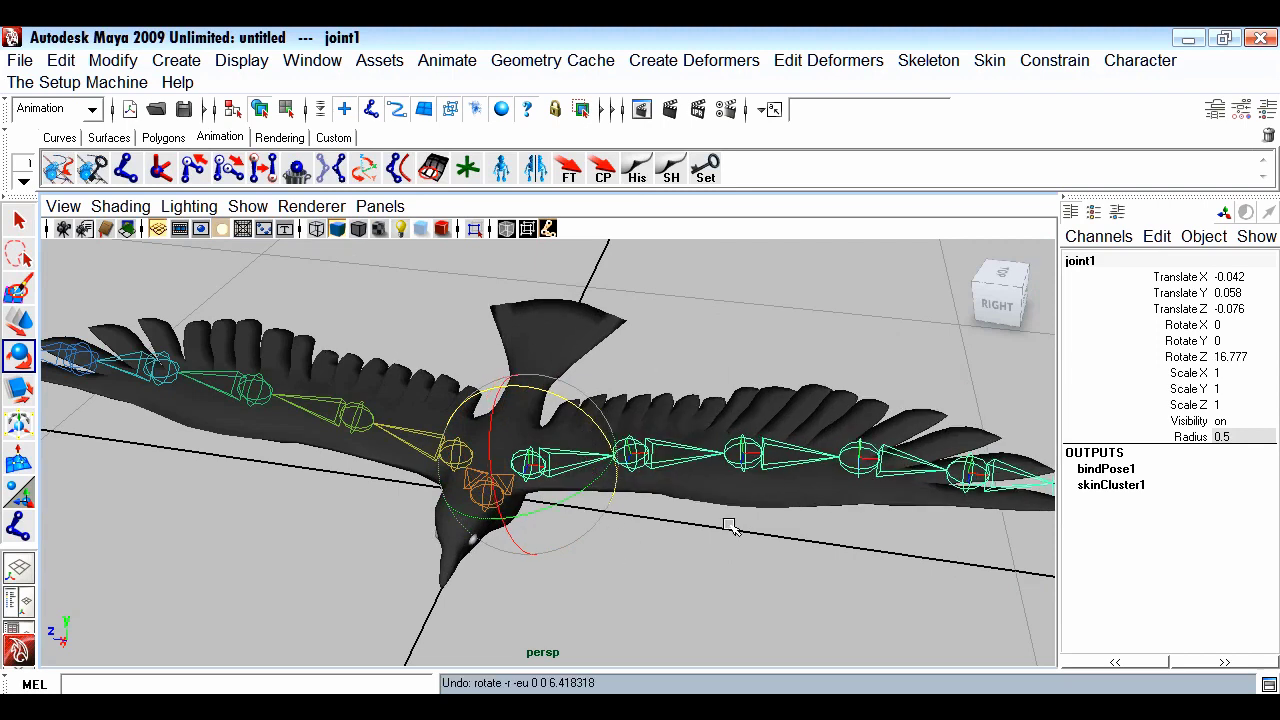
# Show the time slider and range slider, and clear the joint selection
pyautogui.keyDown('alt'); pyautogui.moveTo(811, 588); pyautogui.dragTo(640, 494); pyautogui.keyUp('alt')
pyautogui.press('space')
pyautogui.click(755, 508)
pyautogui.moveTo(755, 508)
pyautogui.mouseDown()
pyautogui.moveTo(752, 562)
pyautogui.moveTo(762, 510)
pyautogui.mouseUp()
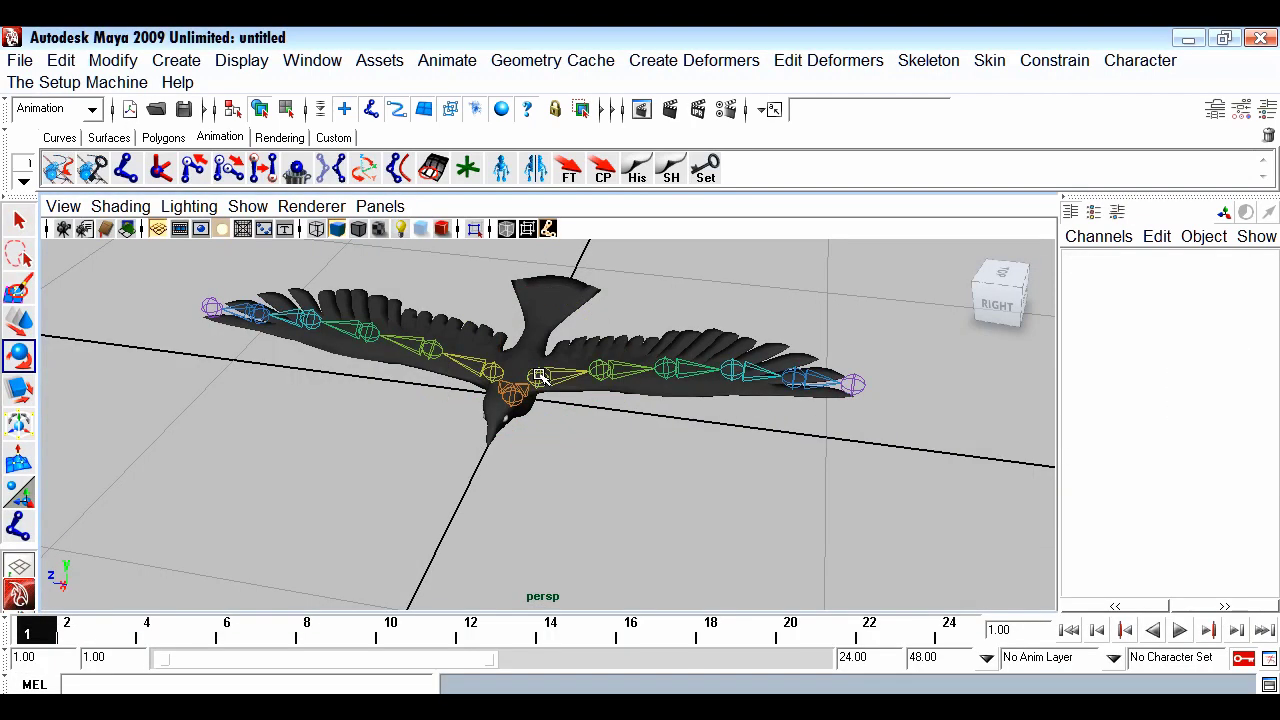
pyautogui.press('q')
pyautogui.click(595, 458)
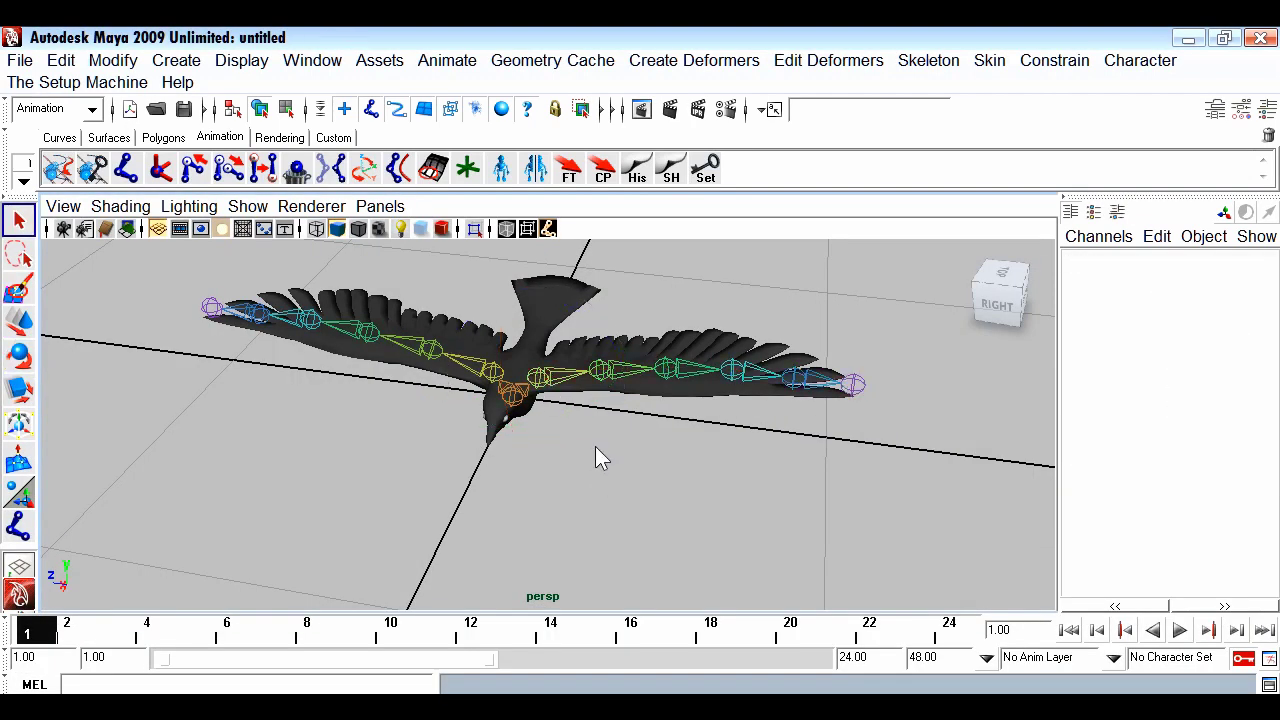
# Select the first five joints of each wing chain and set a key on them at frame 1
pyautogui.click(542, 378)
pyautogui.keyDown('shift'); pyautogui.click(602, 372); pyautogui.keyUp('shift')
pyautogui.keyDown('shift'); pyautogui.click(666, 374); pyautogui.keyUp('shift')
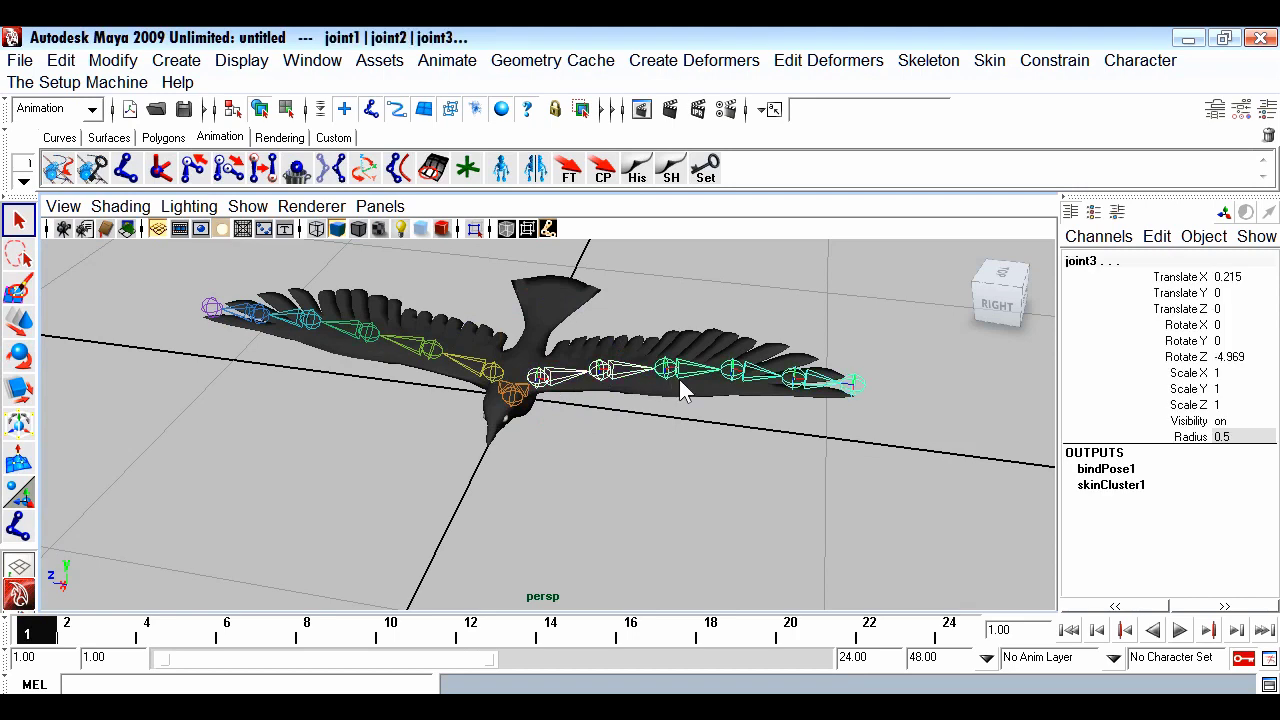
pyautogui.keyDown('shift'); pyautogui.click(733, 372); pyautogui.keyUp('shift')
pyautogui.keyDown('shift'); pyautogui.click(795, 378); pyautogui.keyUp('shift')
pyautogui.click(492, 372)
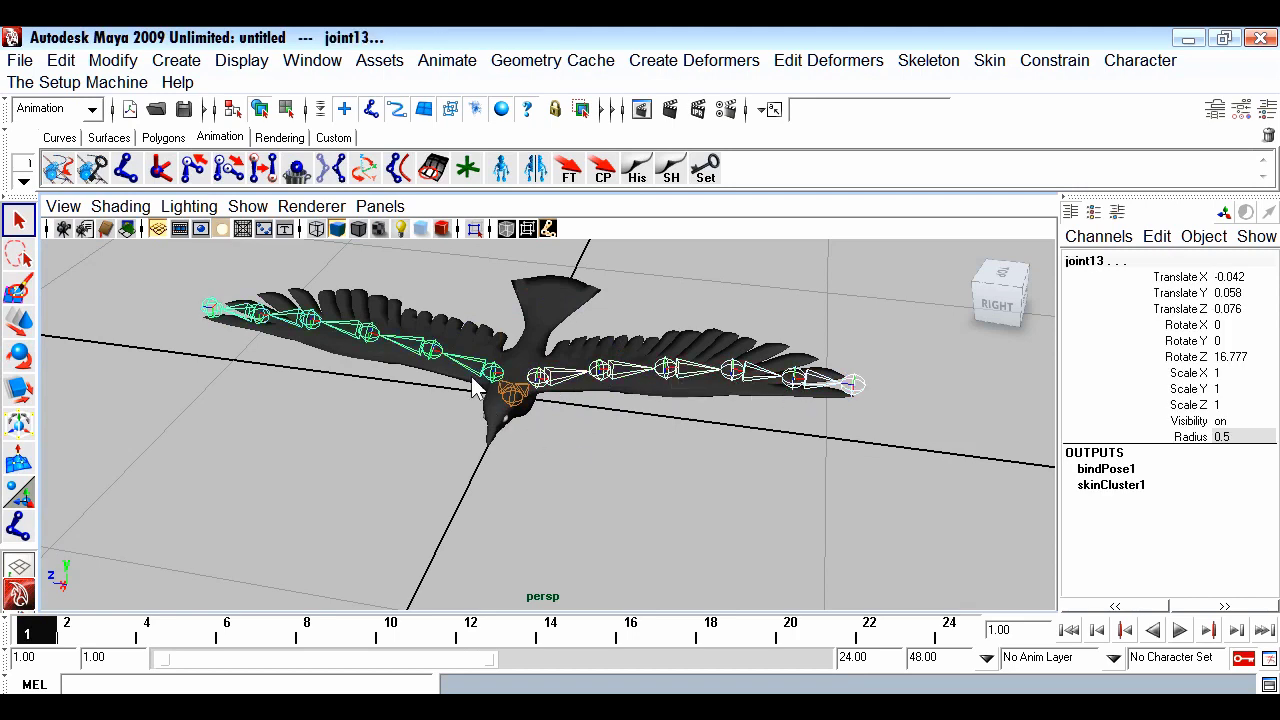
pyautogui.keyDown('shift'); pyautogui.click(430, 349); pyautogui.keyUp('shift')
pyautogui.keyDown('shift'); pyautogui.click(368, 332); pyautogui.keyUp('shift')
pyautogui.keyDown('shift'); pyautogui.click(312, 330); pyautogui.keyUp('shift')
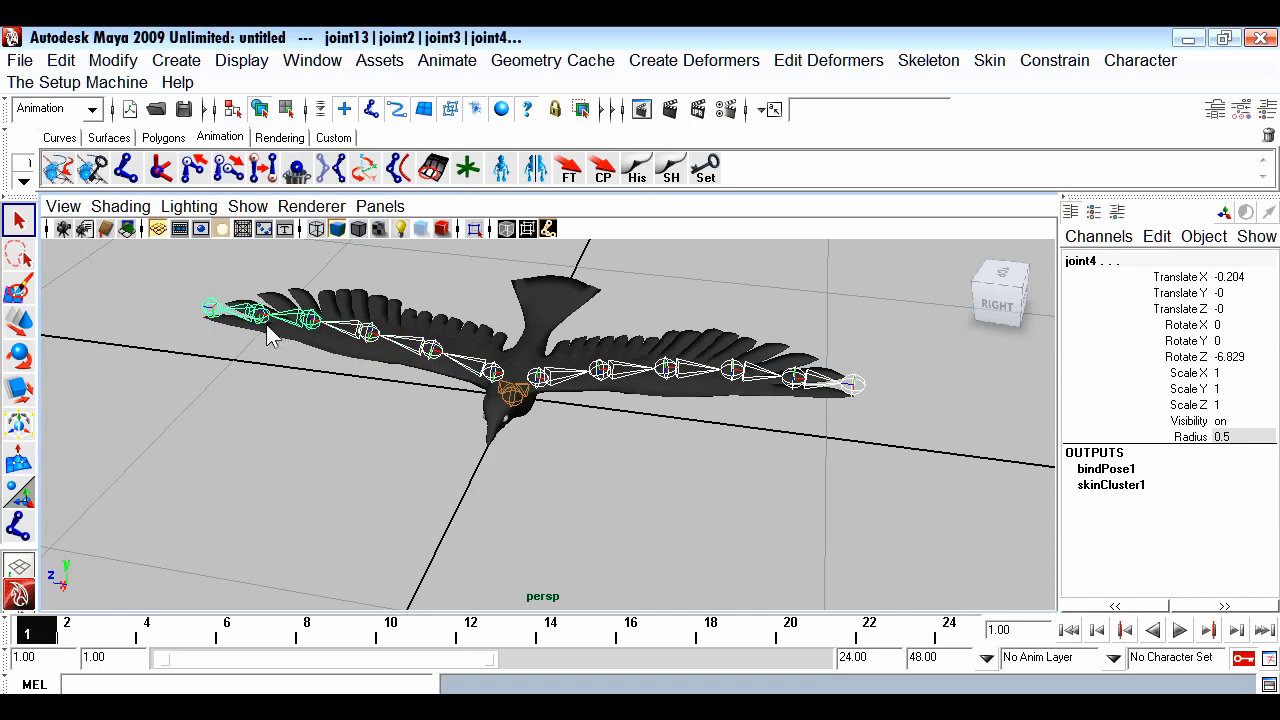
pyautogui.keyDown('shift'); pyautogui.click(258, 330); pyautogui.keyUp('shift')
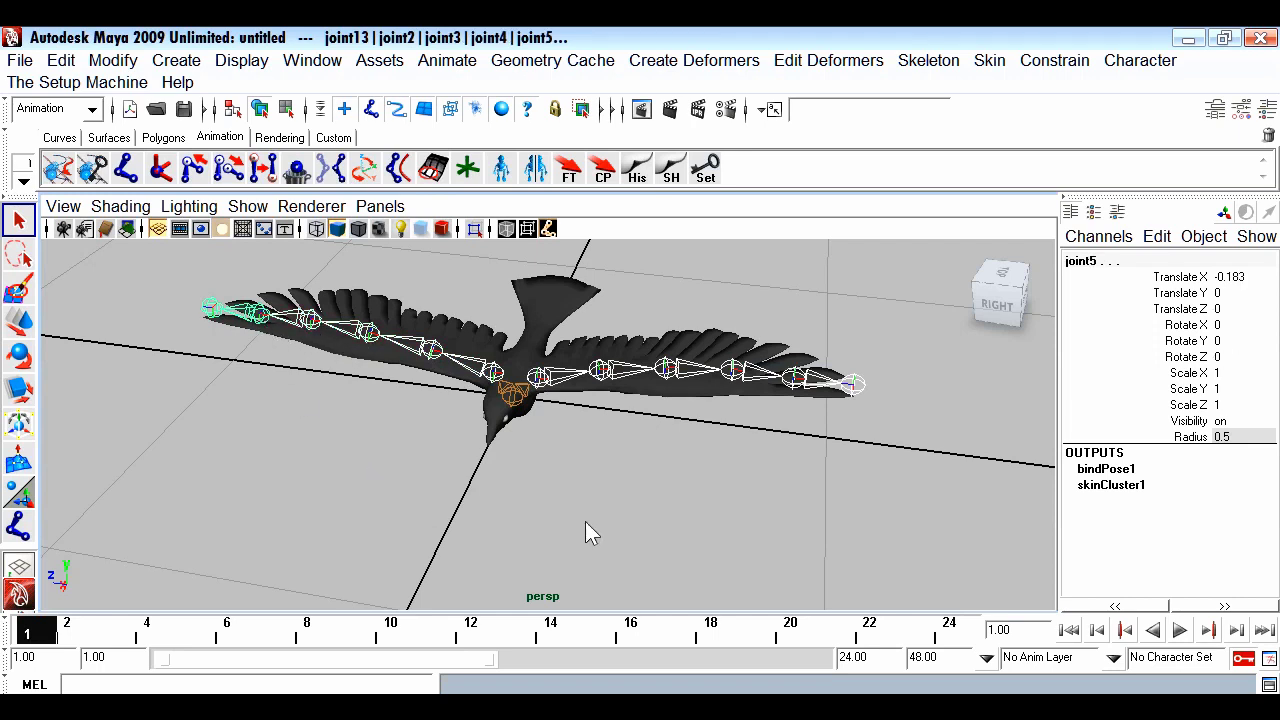
pyautogui.keyDown('alt'); pyautogui.moveTo(594, 517); pyautogui.dragTo(377, 517, button='right'); pyautogui.keyUp('alt')
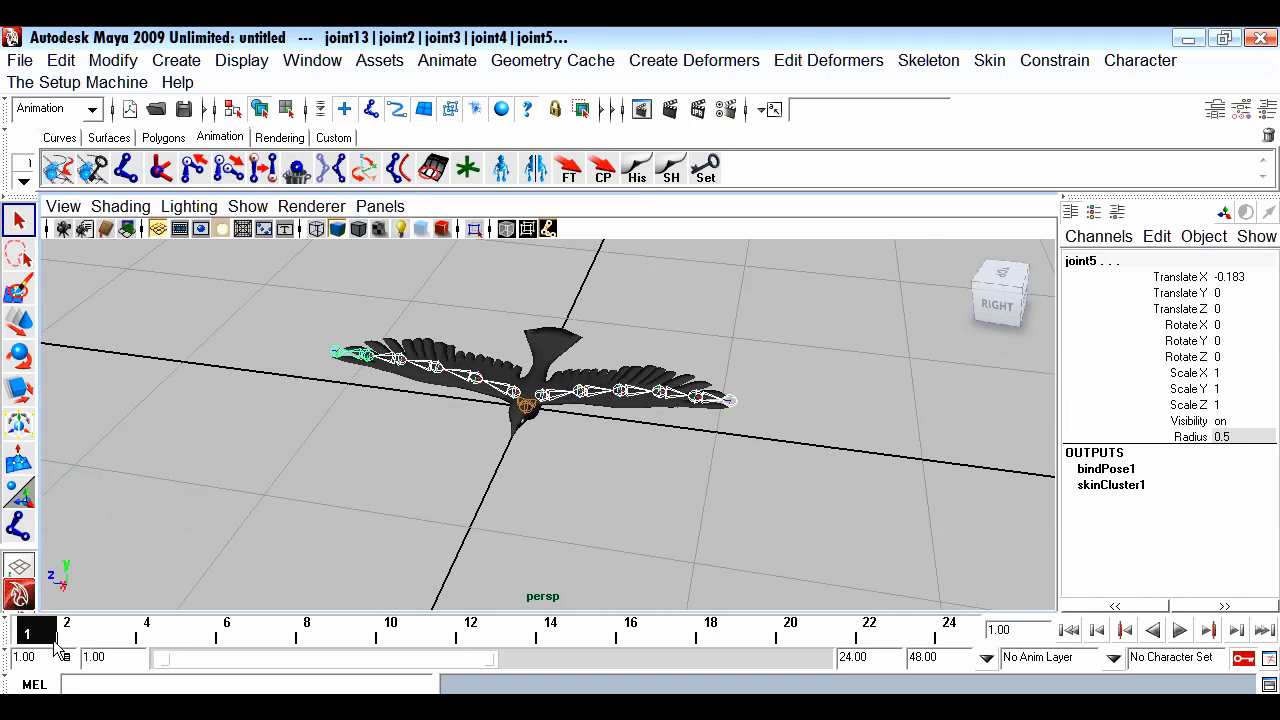
pyautogui.press('s')
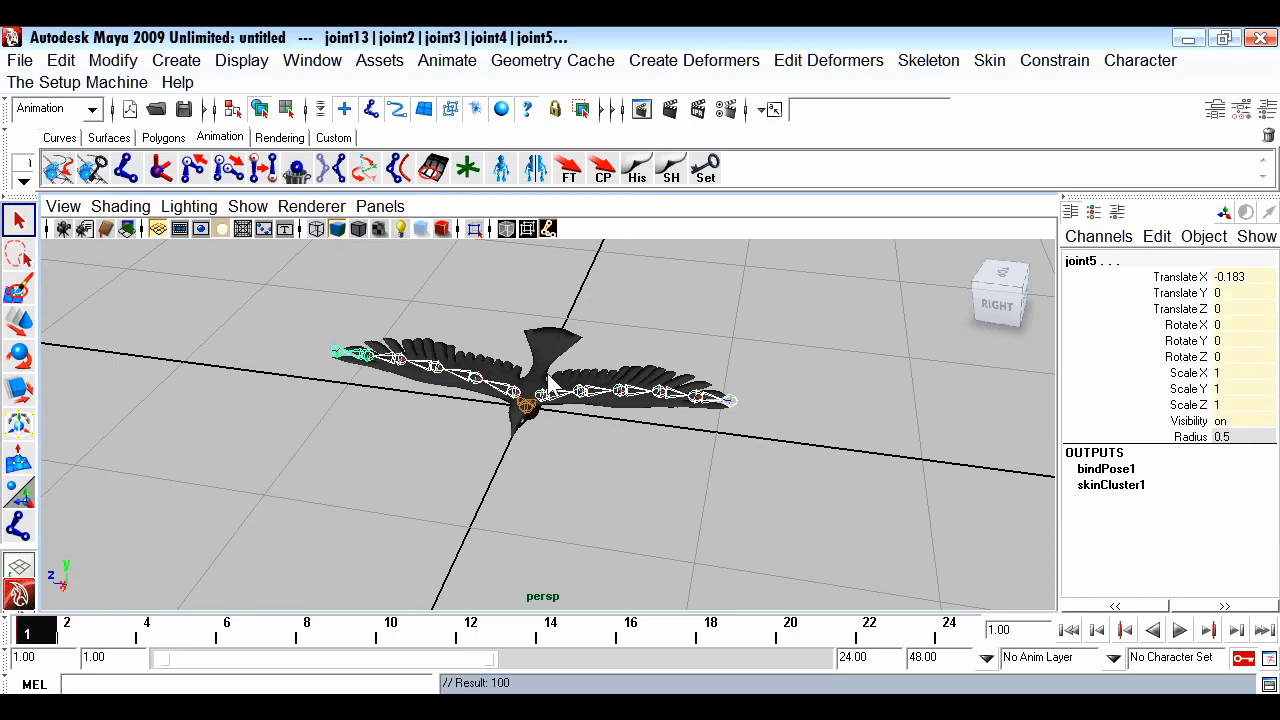
# Rotate the selected wing joints upward about Z, to about 26.8° at the outermost one, and key the pose at frame 1
pyautogui.press('e')
pyautogui.moveTo(422, 300); pyautogui.dragTo(448, 405)
pyautogui.press('s')
# Rotate the wing joints downward at frame 7, to about -32.8° in Z at the outermost one, and key the pose
pyautogui.moveTo(22, 638); pyautogui.dragTo(266, 638)
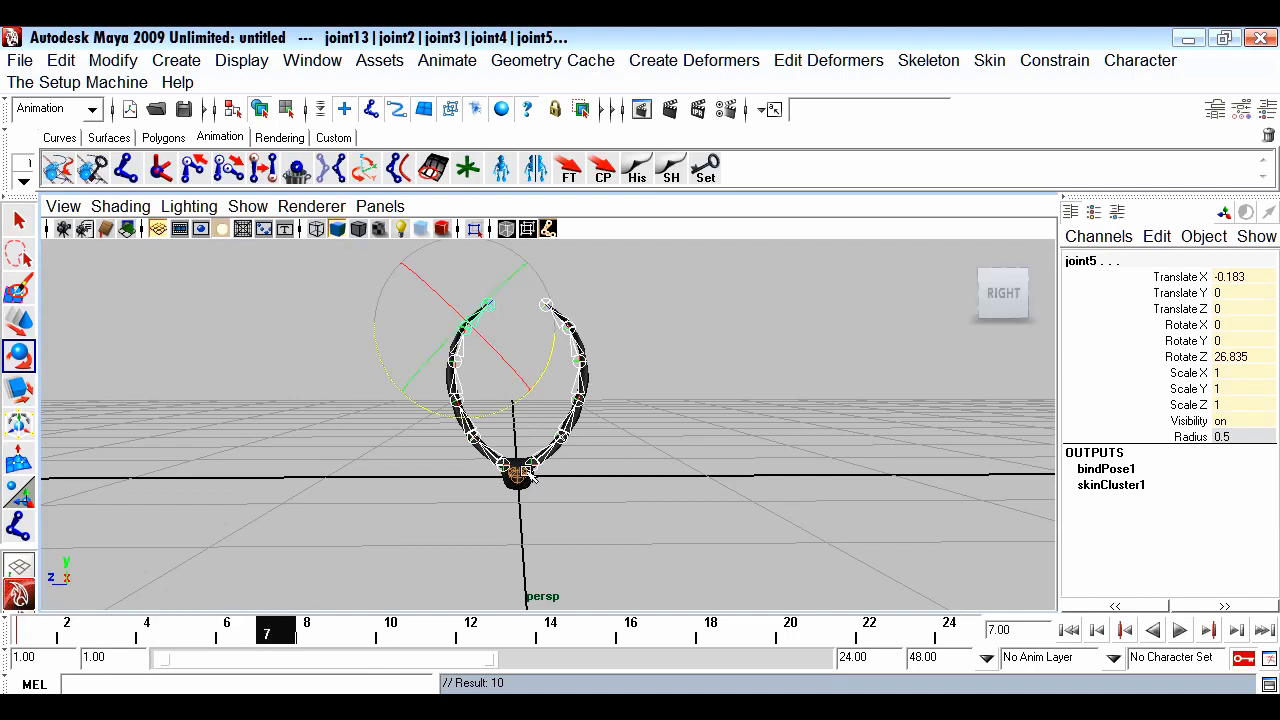
pyautogui.moveTo(460, 418); pyautogui.dragTo(519, 360)
pyautogui.press('s')
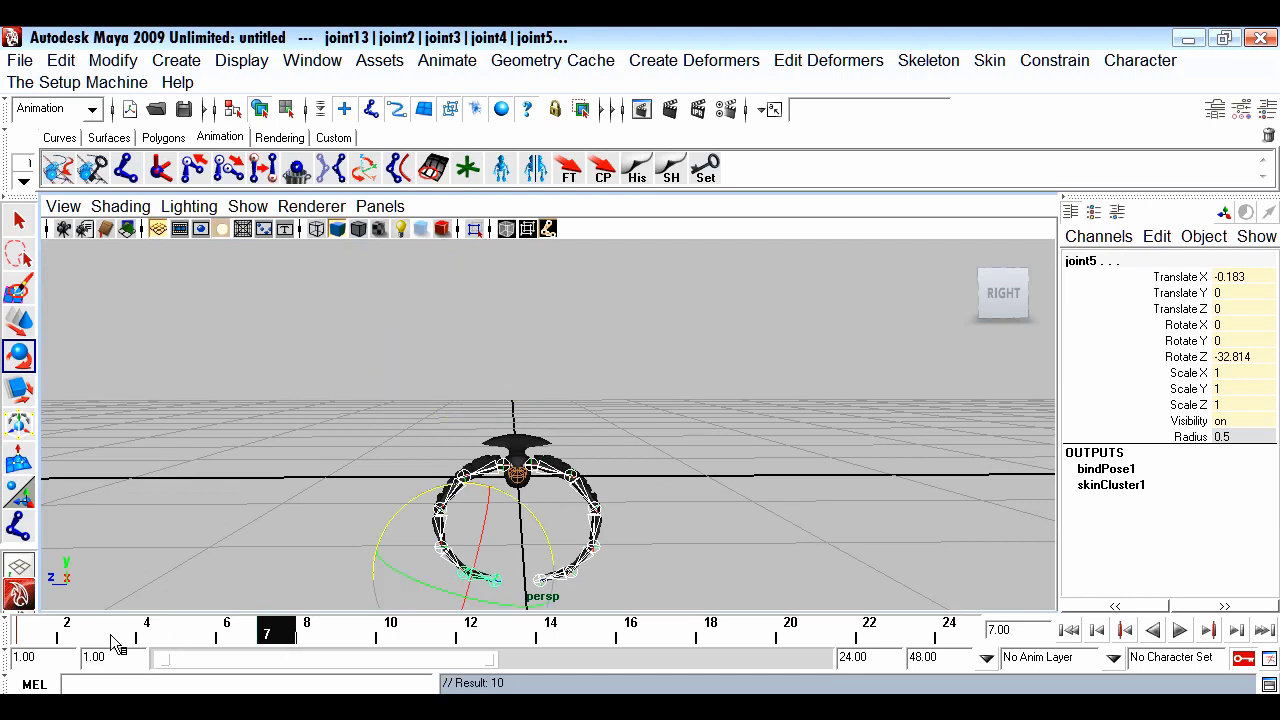
# Copy the wings-up key from frame 1 and paste it at frame 13
pyautogui.click(34, 640)
pyautogui.rightClick(34, 640)
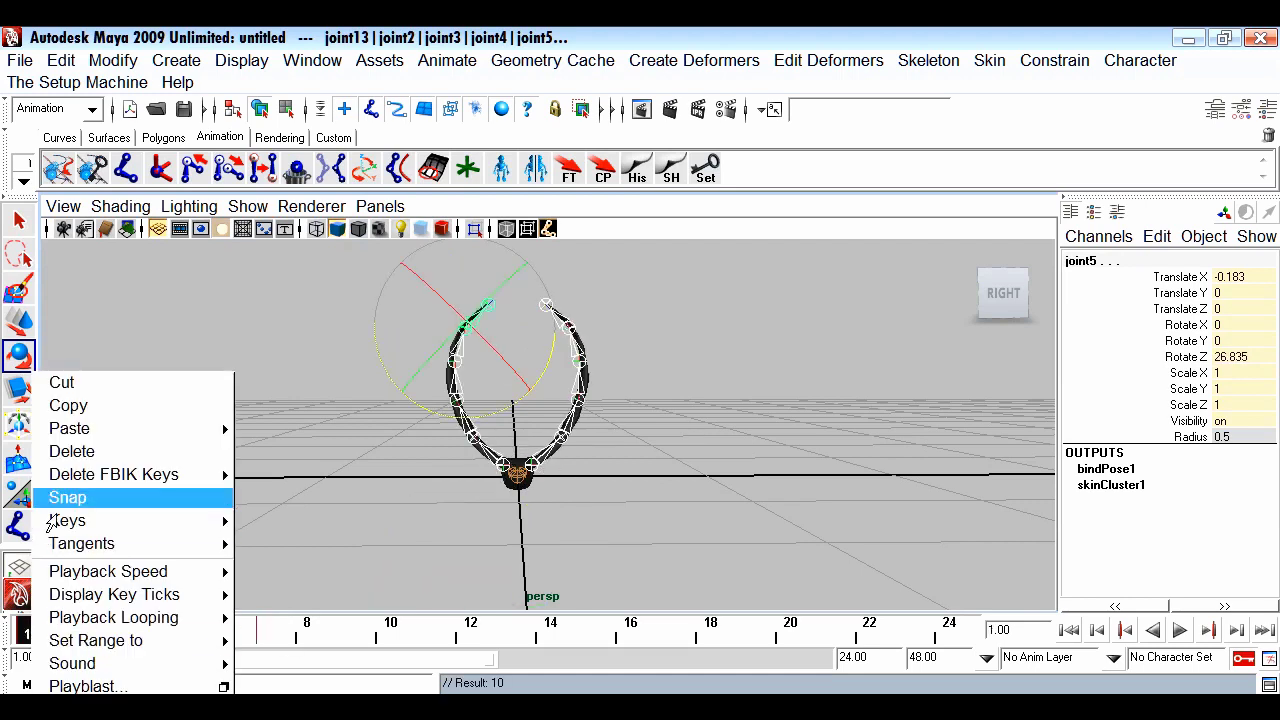
pyautogui.click(78, 406)
pyautogui.click(512, 632)
pyautogui.rightClick(517, 638)
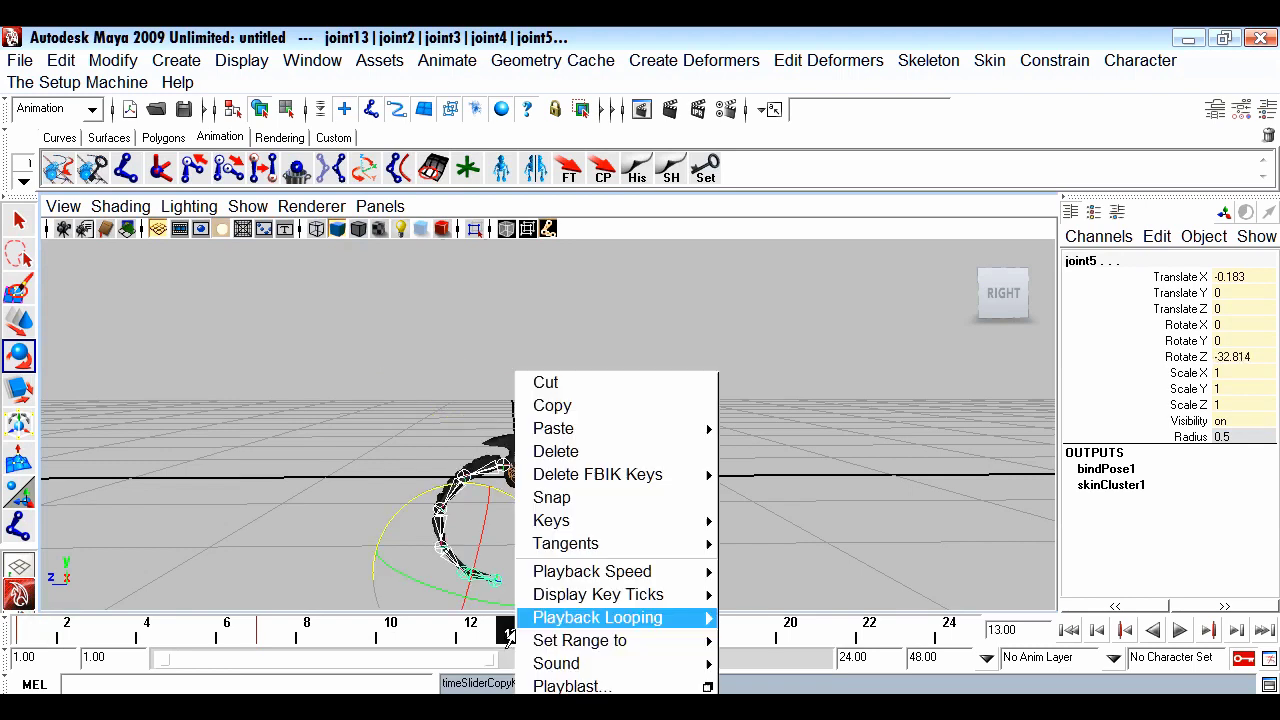
pyautogui.moveTo(551, 426)
pyautogui.click(745, 434)
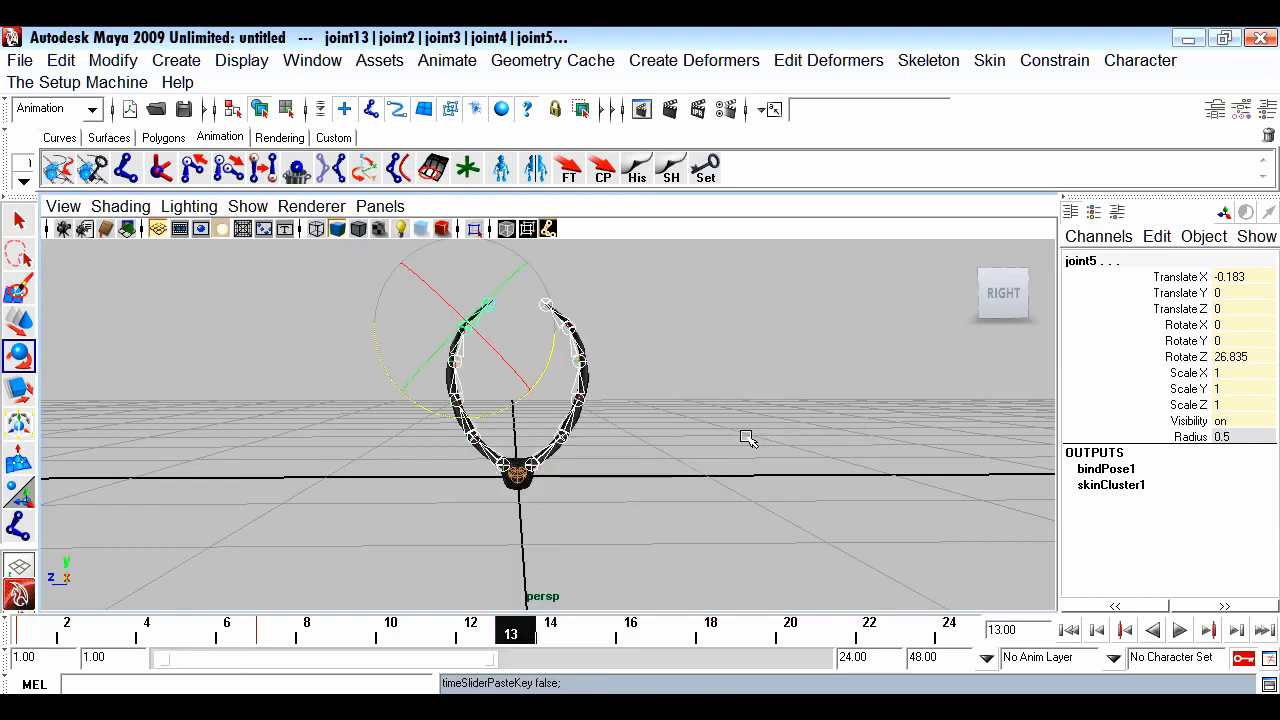
# Play the wing flap from the start and extend the playback range to end at frame 250
pyautogui.click(1068, 630)
pyautogui.click(1179, 631)
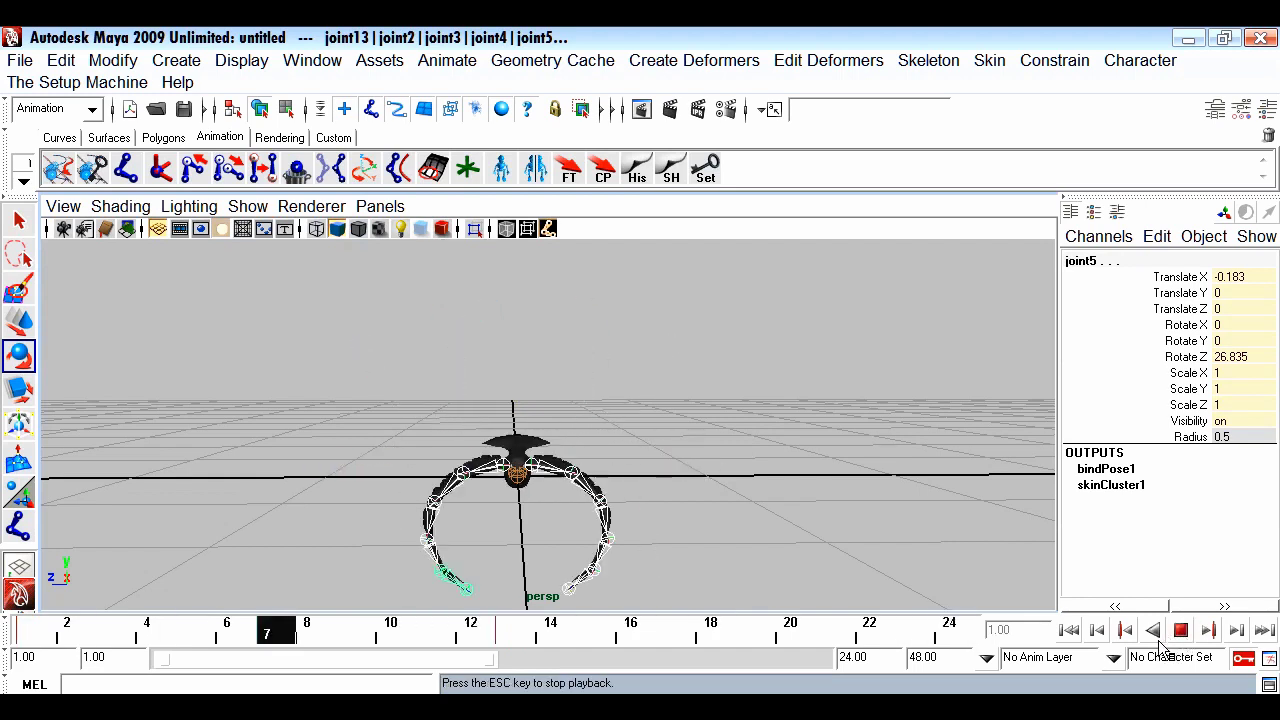
pyautogui.click(390, 630)
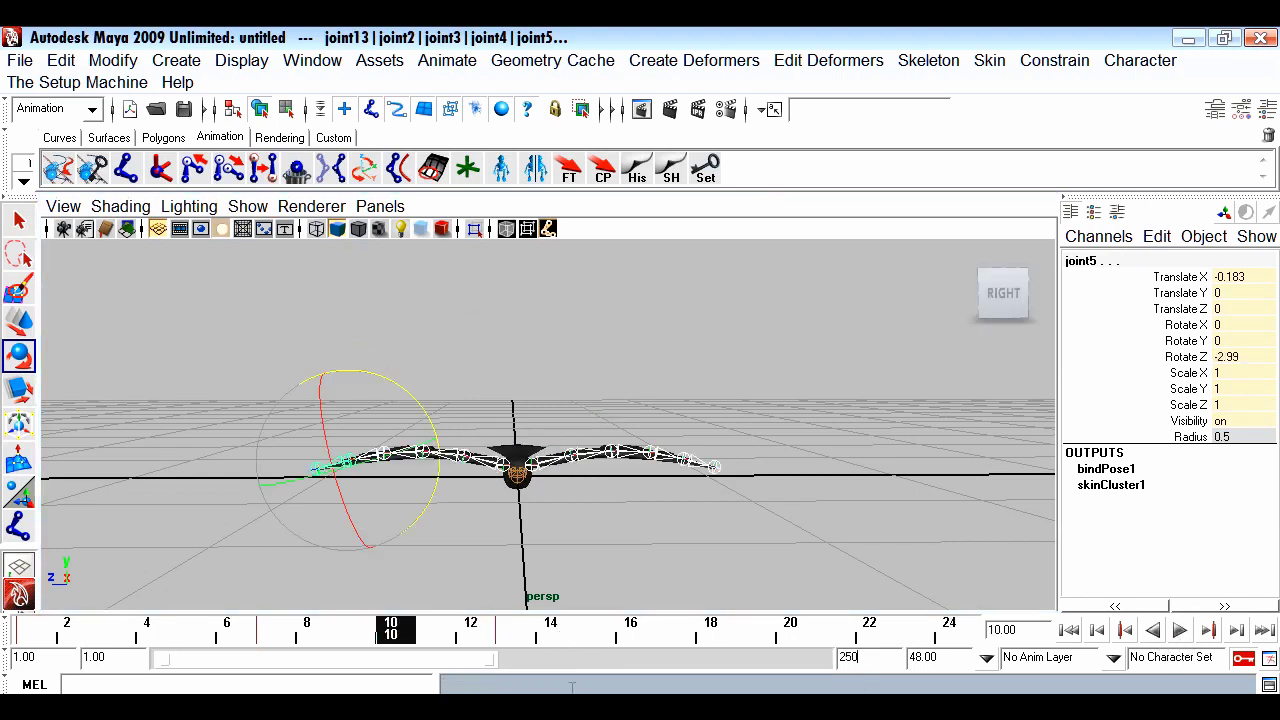
pyautogui.write('250')
pyautogui.press('Return')
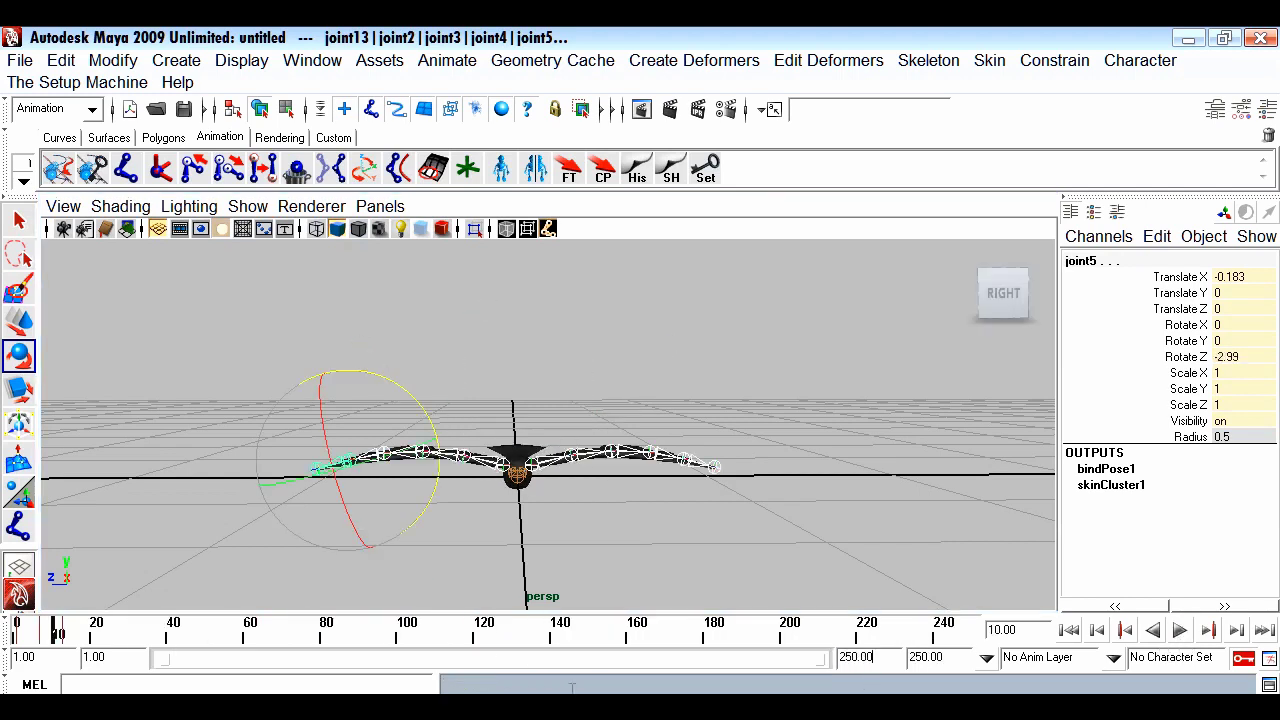
# Play the animation from the first frame over the extended range to check whether the flap repeats
pyautogui.click(1178, 631)
pyautogui.click(1182, 634)
pyautogui.click(1123, 633)
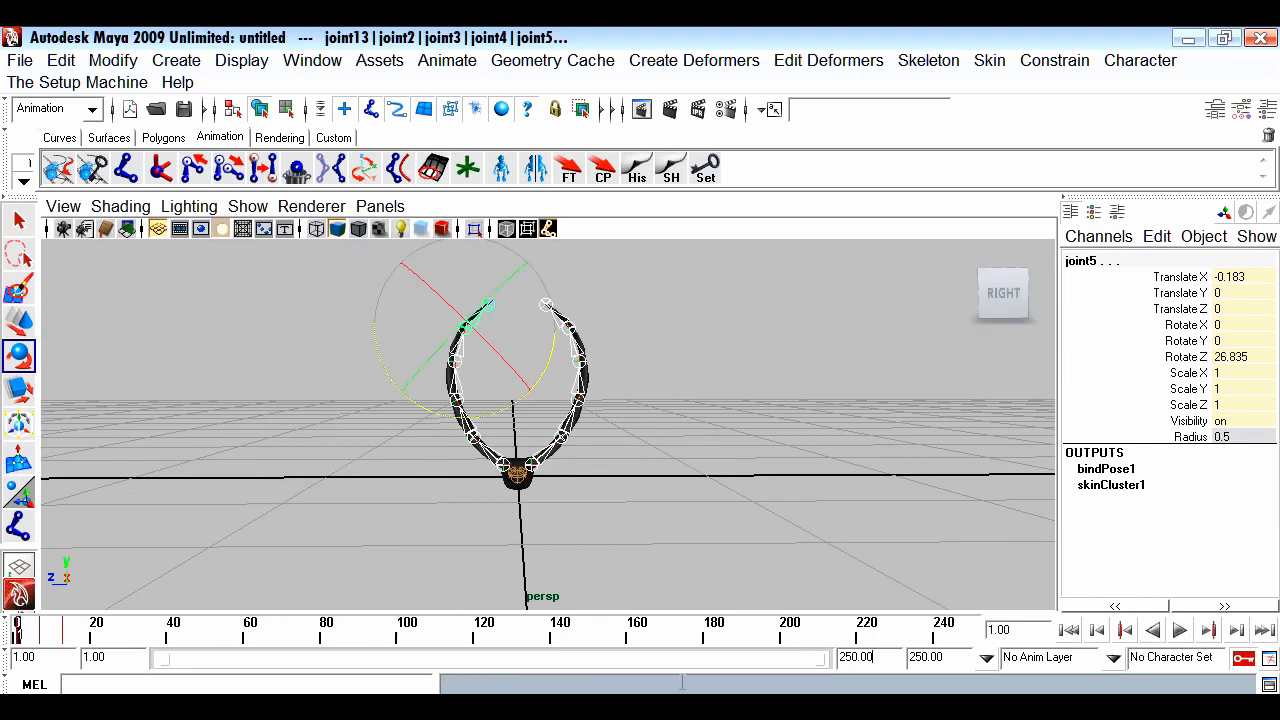
pyautogui.click(60, 638)
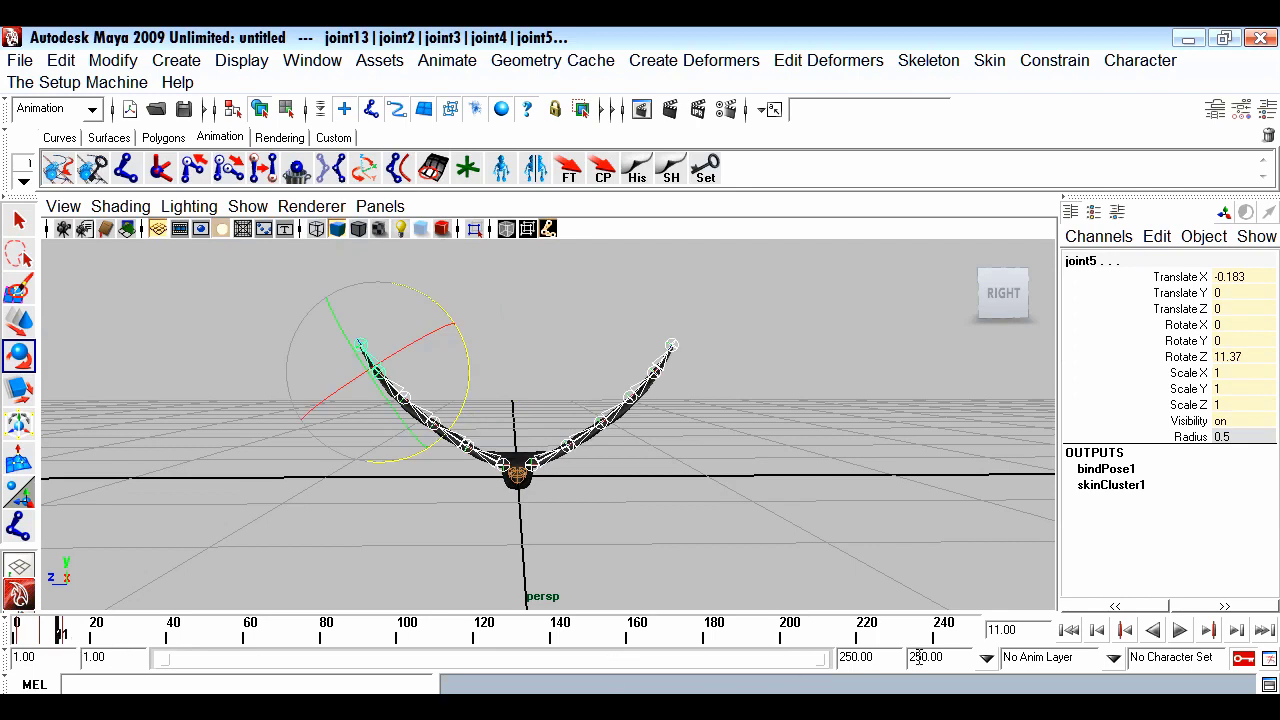
pyautogui.click(1180, 631)
pyautogui.click(1181, 633)
pyautogui.click(1072, 631)
pyautogui.click(1181, 632)
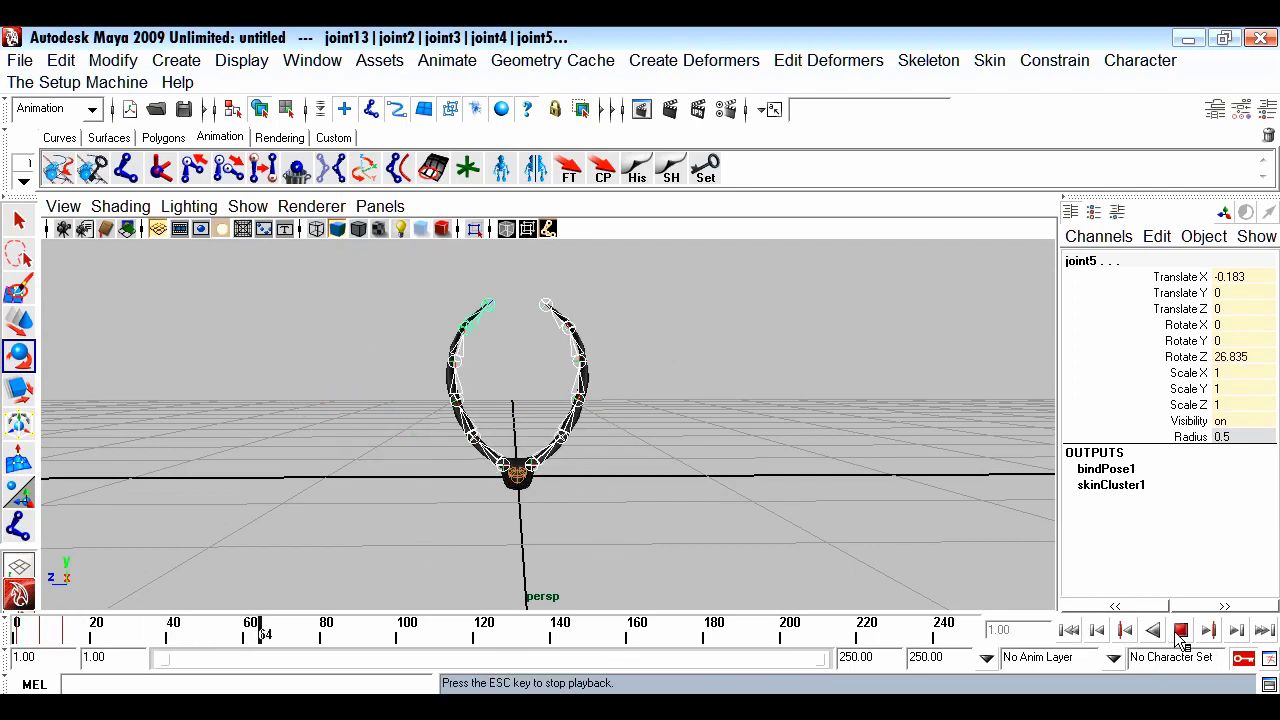
pyautogui.click(1181, 632)
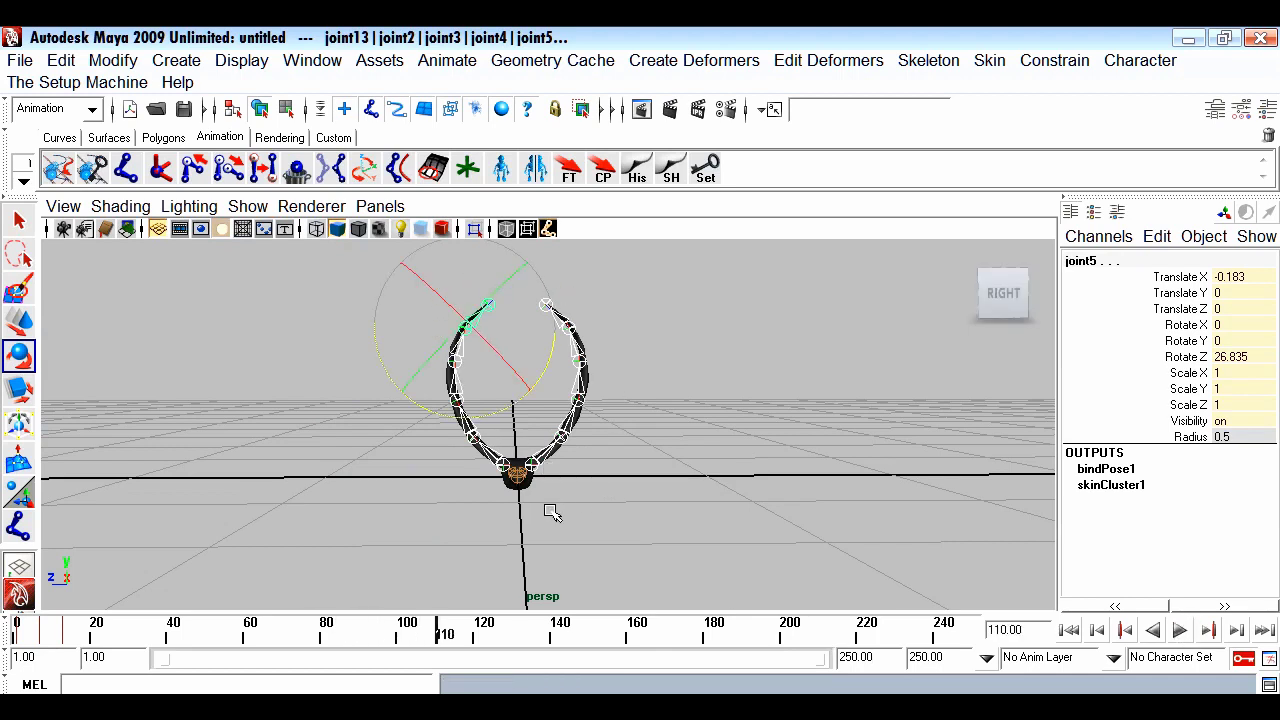
# Open the Graph Editor for the selected joints and move it aside to uncover part of the viewport
pyautogui.click(312, 61)
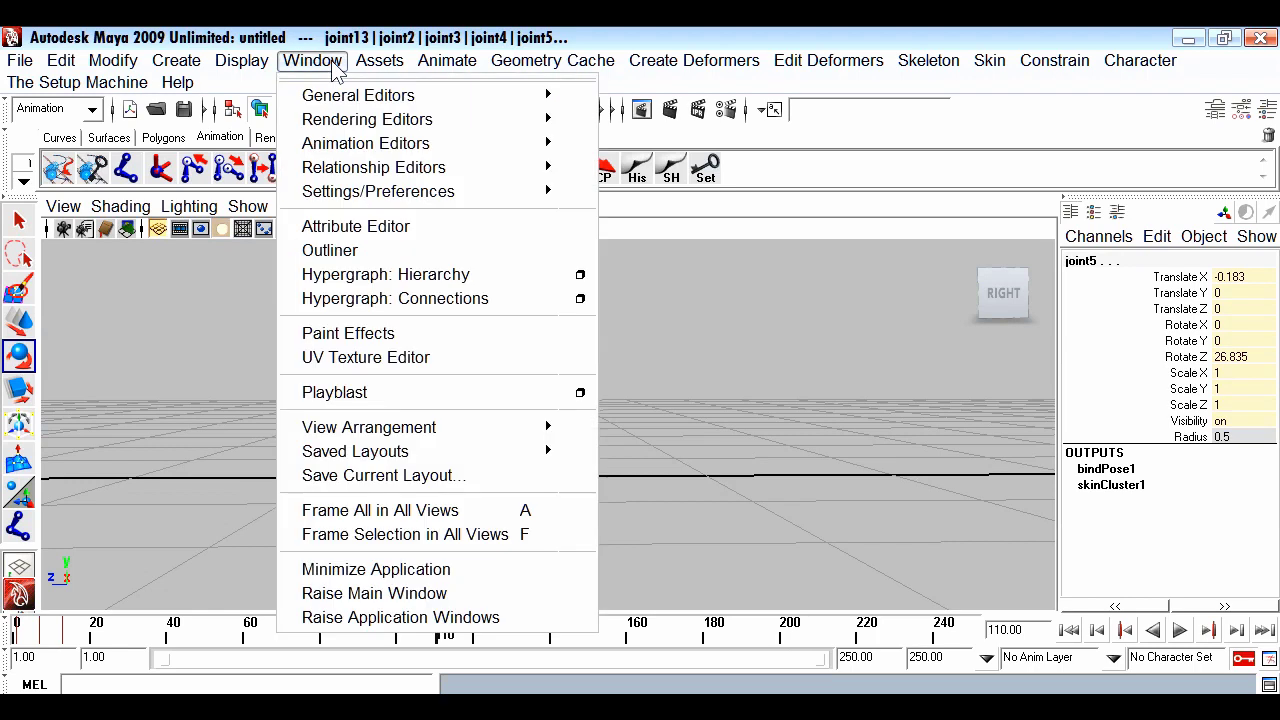
pyautogui.moveTo(450, 148)
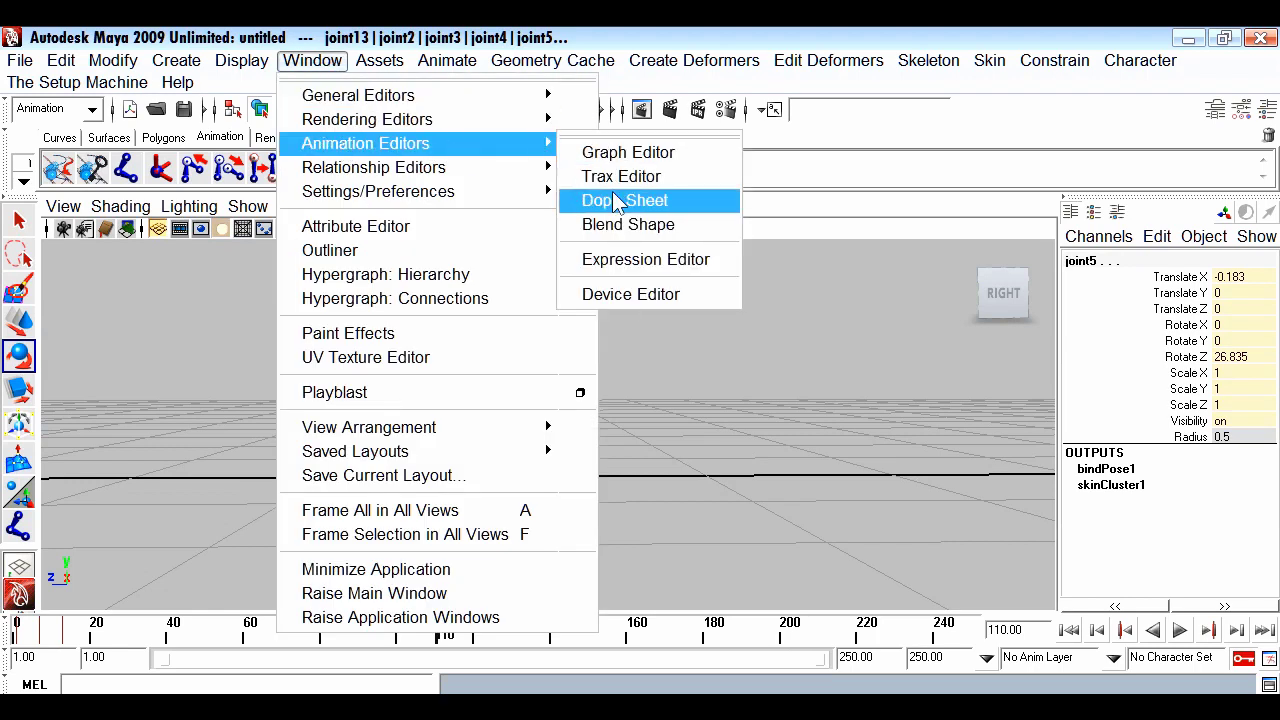
pyautogui.click(625, 155)
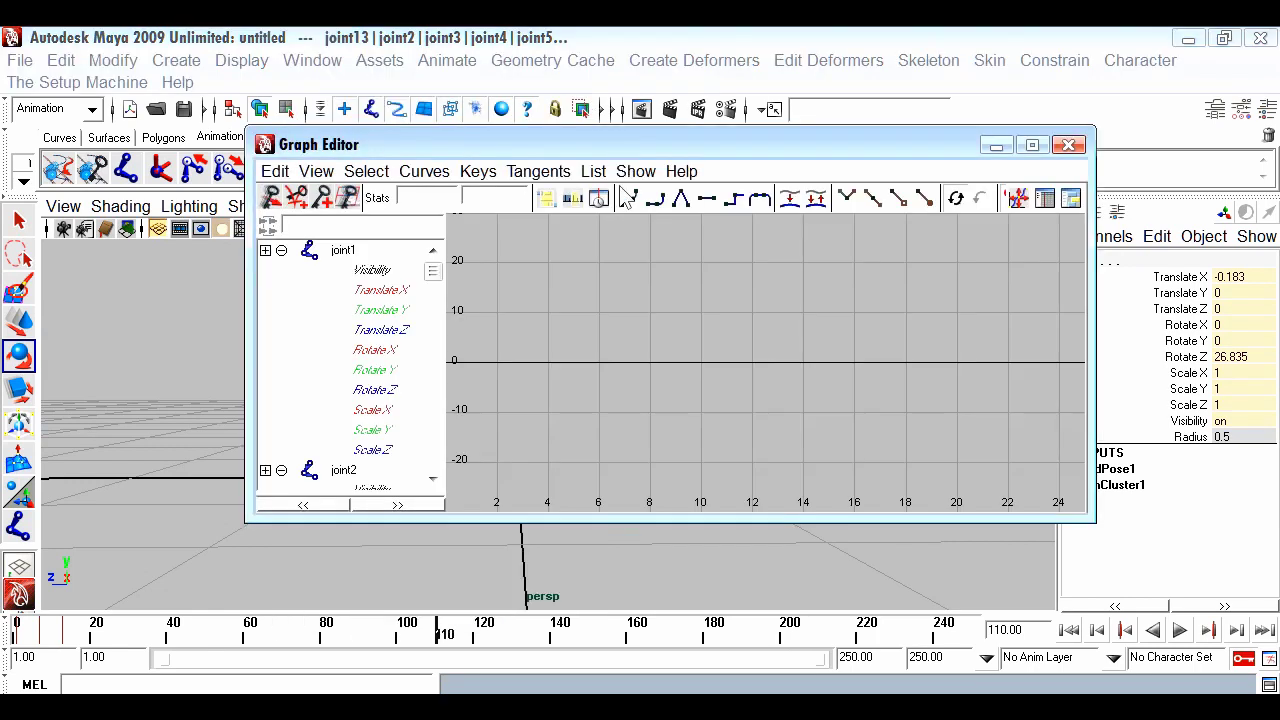
pyautogui.moveTo(597, 146); pyautogui.dragTo(881, 141)
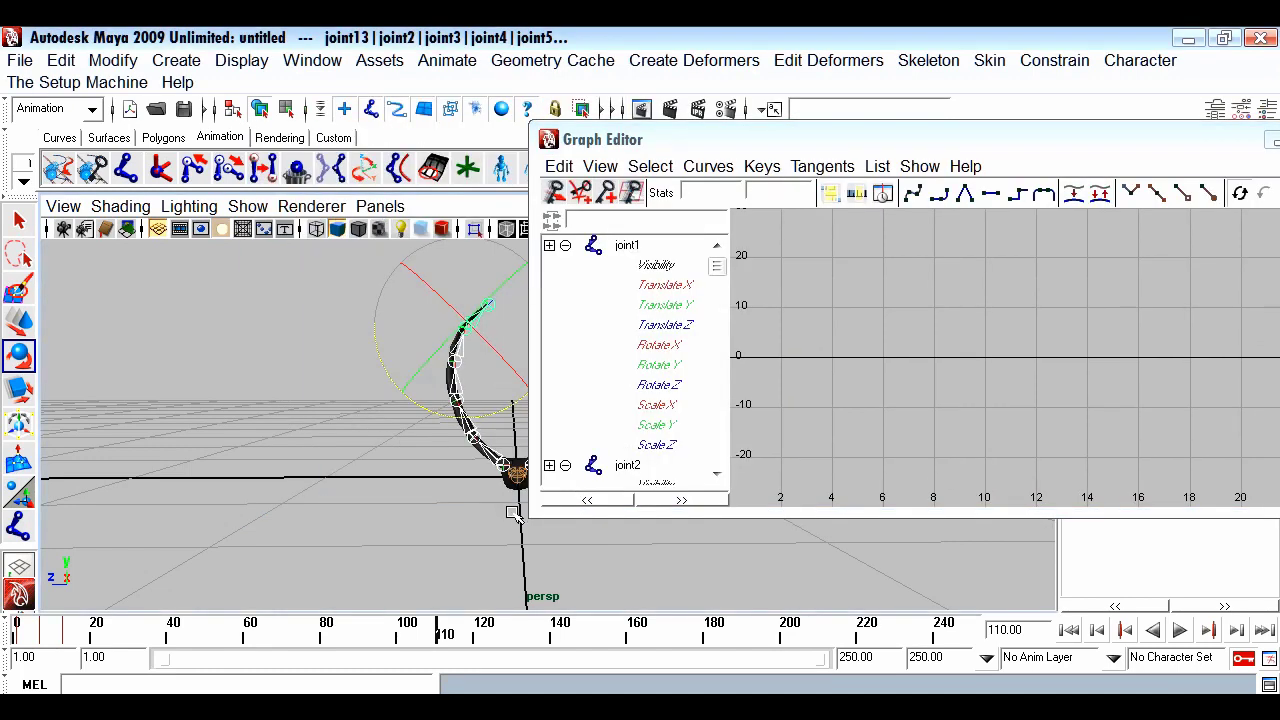
# Collapse the channel lists of all ten wing joints in the Graph Editor
pyautogui.click(565, 245)
pyautogui.click(565, 265)
pyautogui.click(565, 285)
pyautogui.click(565, 305)
pyautogui.click(565, 325)
pyautogui.click(565, 345)
pyautogui.click(565, 365)
pyautogui.click(565, 385)
pyautogui.click(565, 405)
pyautogui.click(565, 425)
# Select the animation curves of all ten wing joints and set their post infinity to Cycle
pyautogui.click(626, 246)
pyautogui.keyDown('shift'); pyautogui.click(640, 428); pyautogui.keyUp('shift')
pyautogui.keyDown('alt'); pyautogui.moveTo(971, 429); pyautogui.dragTo(925, 415, button='right'); pyautogui.keyUp('alt')
pyautogui.press('f')
pyautogui.hotkey('ctrl', 'a')
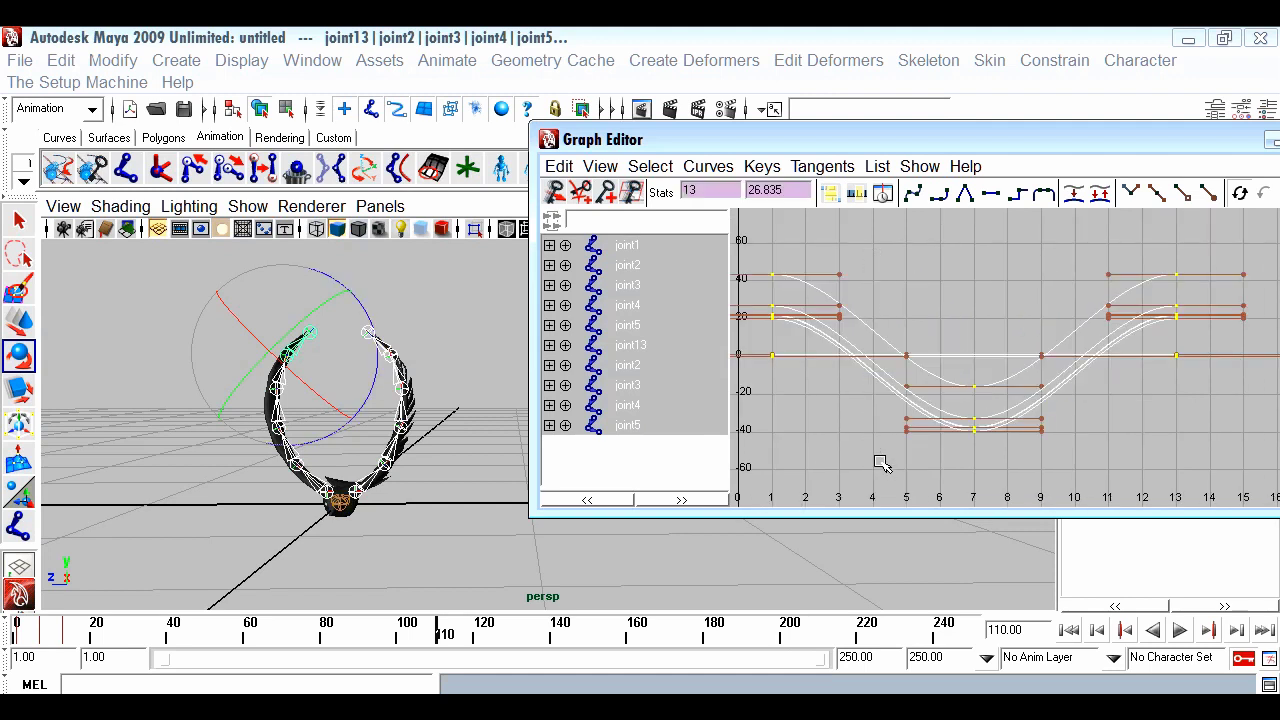
pyautogui.click(718, 172)
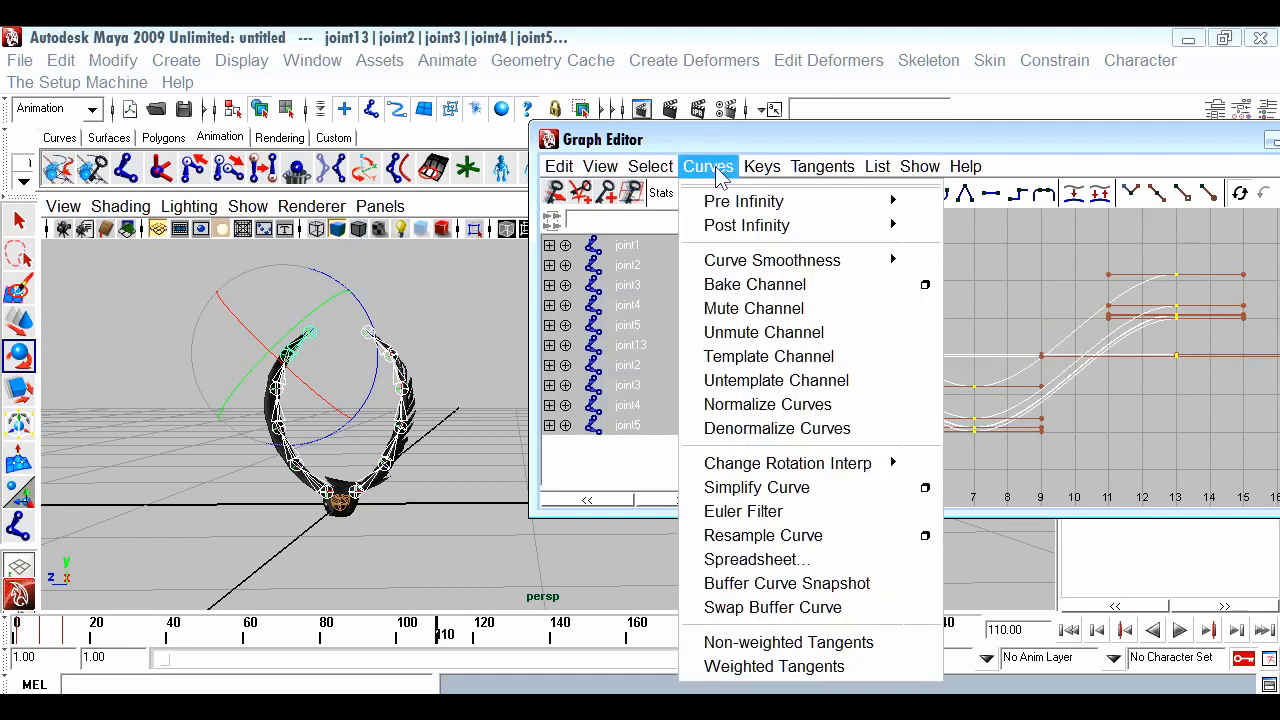
pyautogui.moveTo(716, 226)
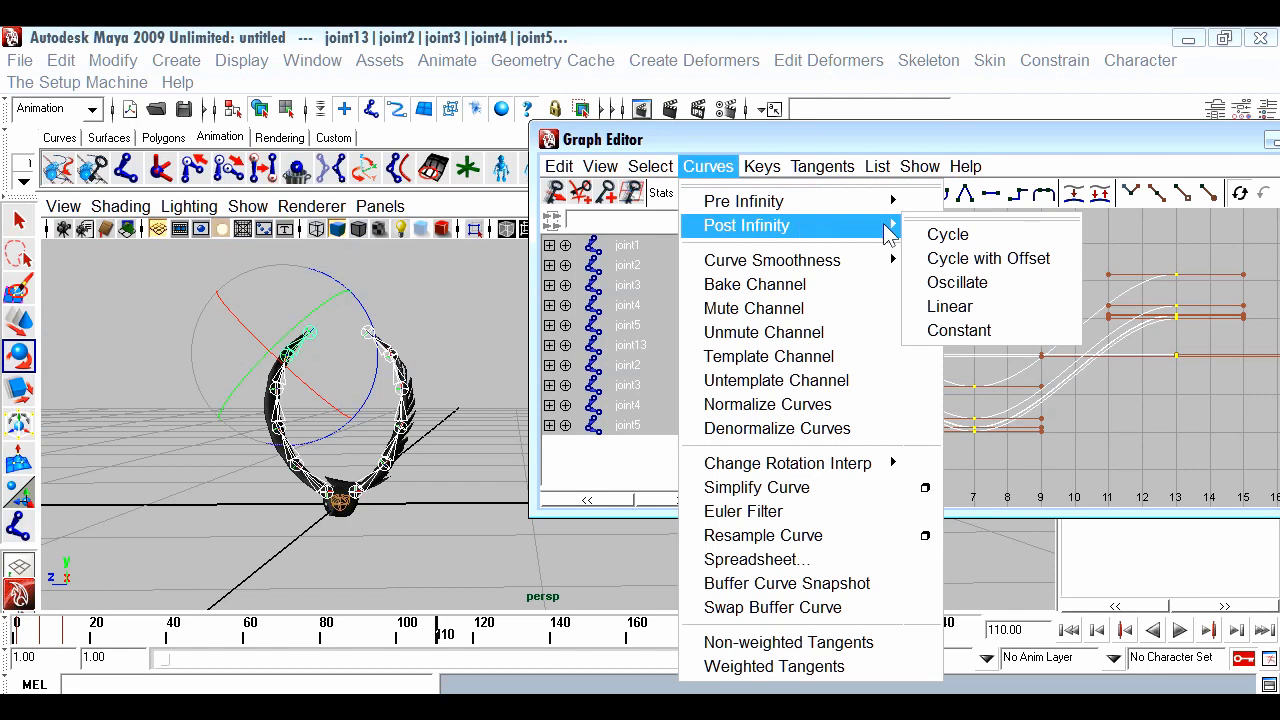
pyautogui.click(968, 244)
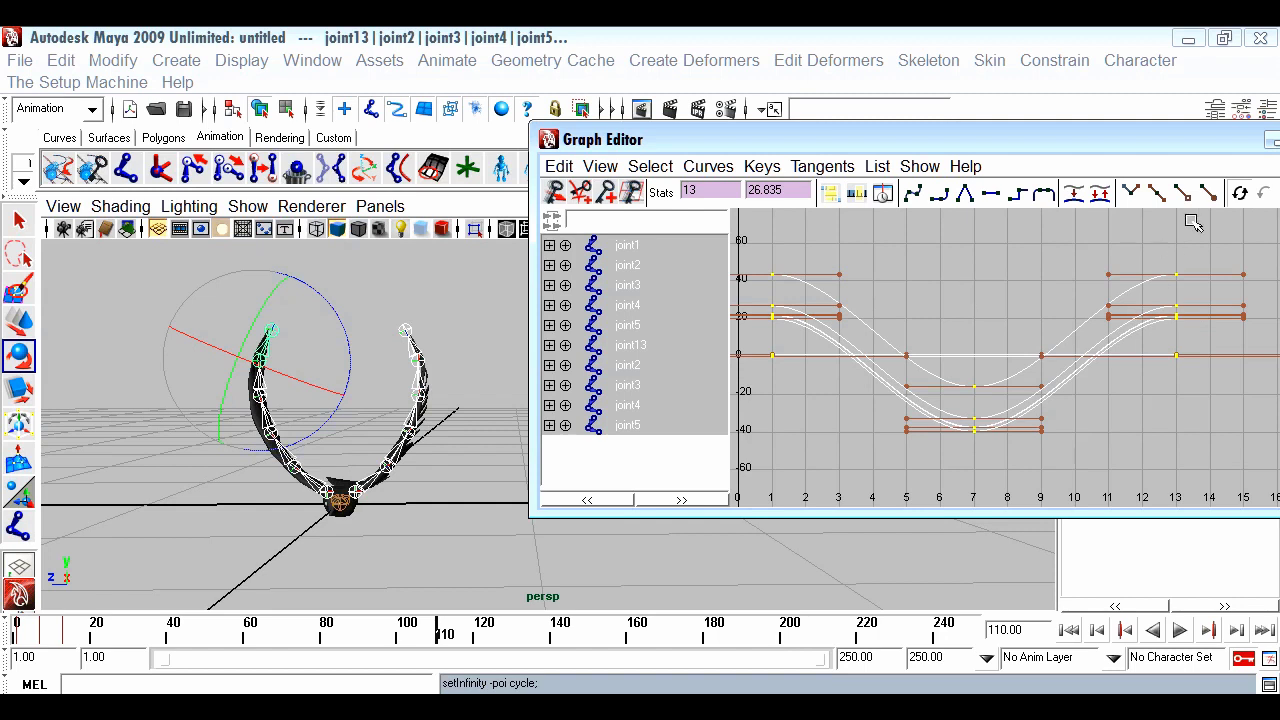
# Minimize the Graph Editor and return the animation to frame 1
pyautogui.click(1270, 140)
pyautogui.click(1207, 630)
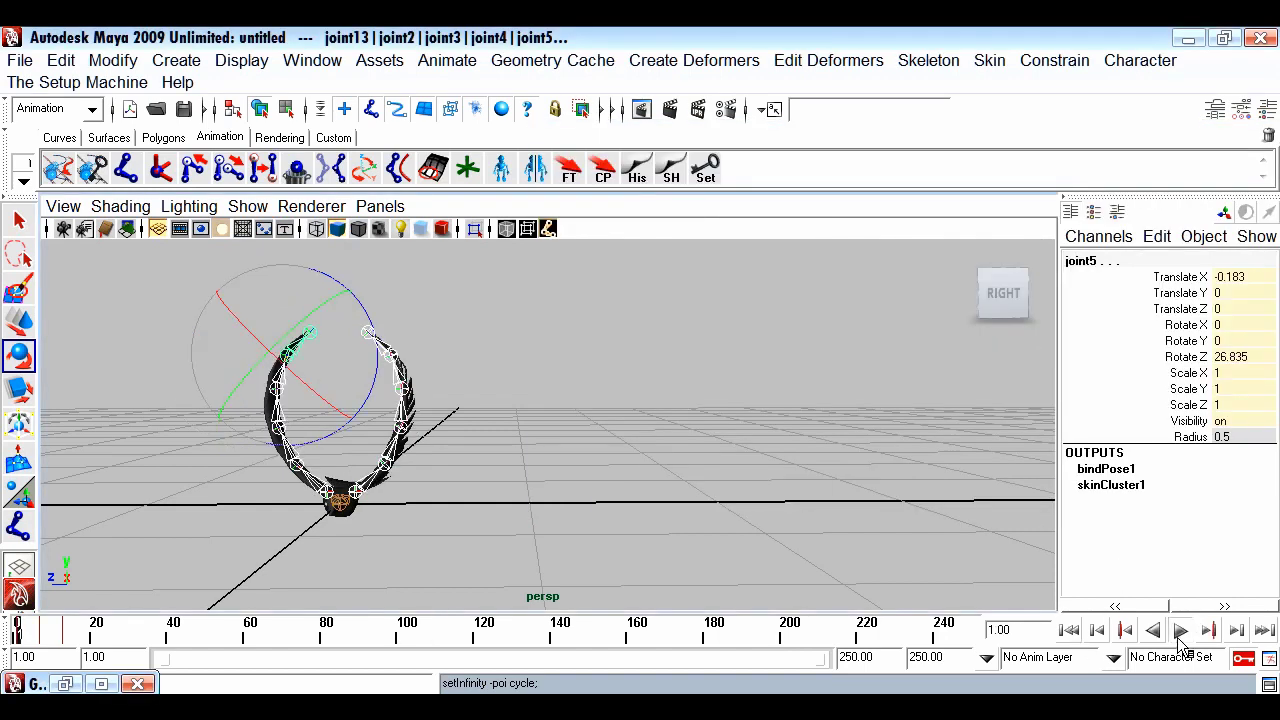
# Preview the cycling wing flap and set the playback speed to Play Every Frame, Free
pyautogui.click(1180, 636)
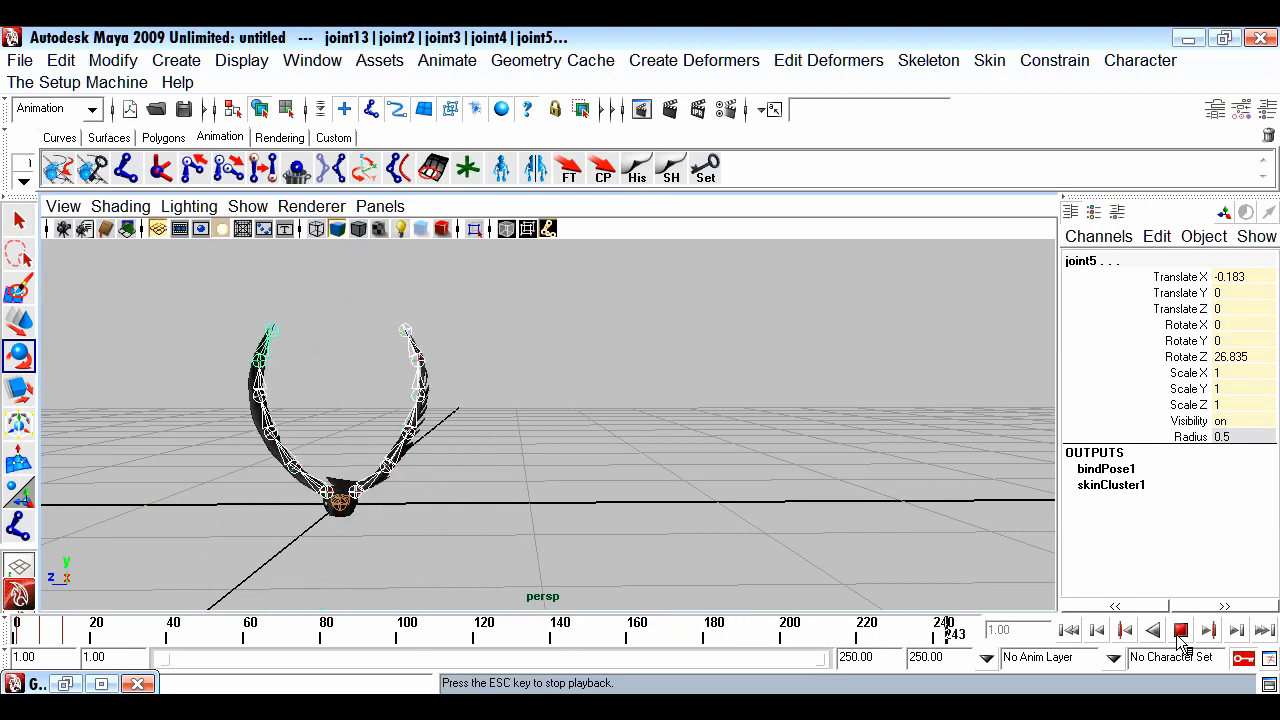
pyautogui.click(1180, 632)
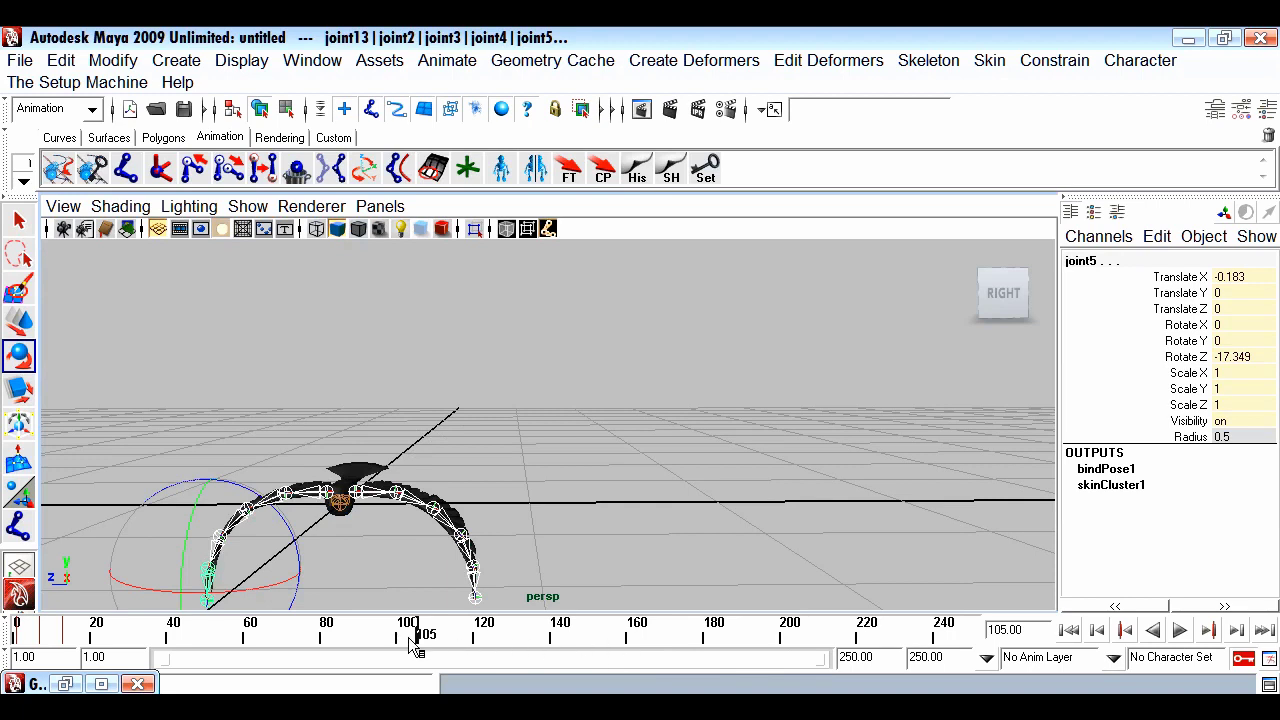
pyautogui.rightClick(606, 641)
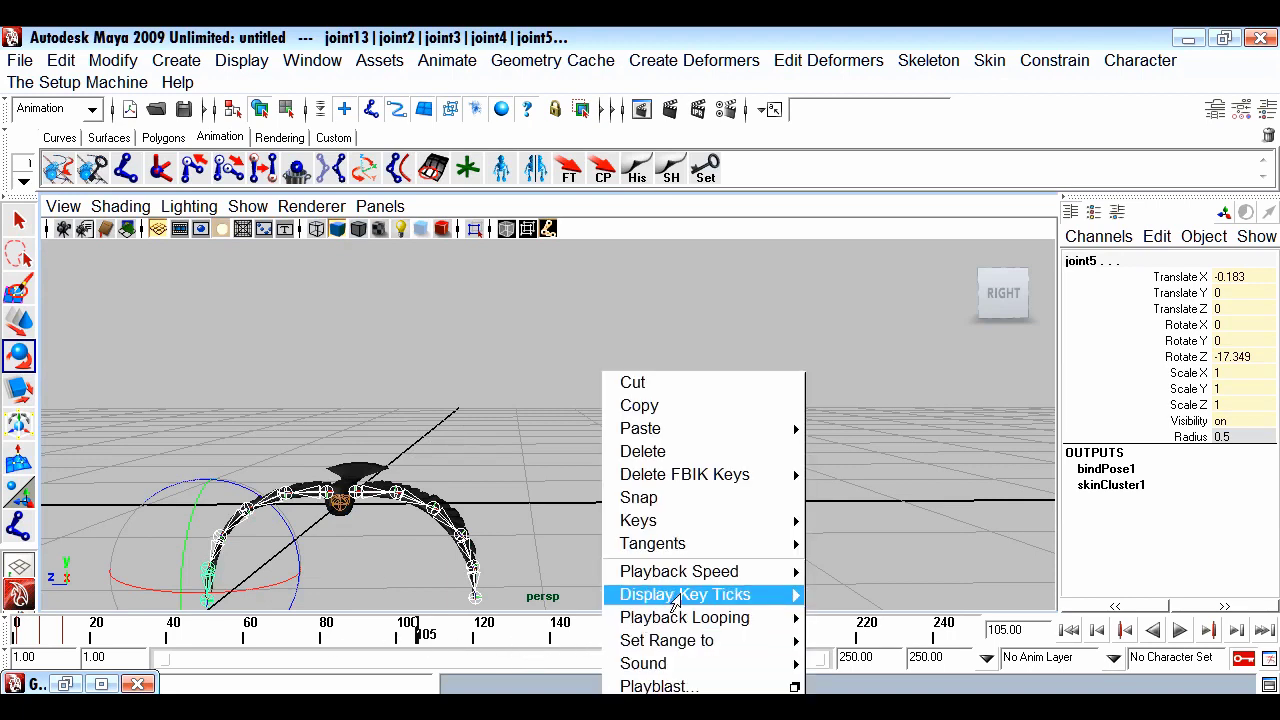
pyautogui.moveTo(697, 578)
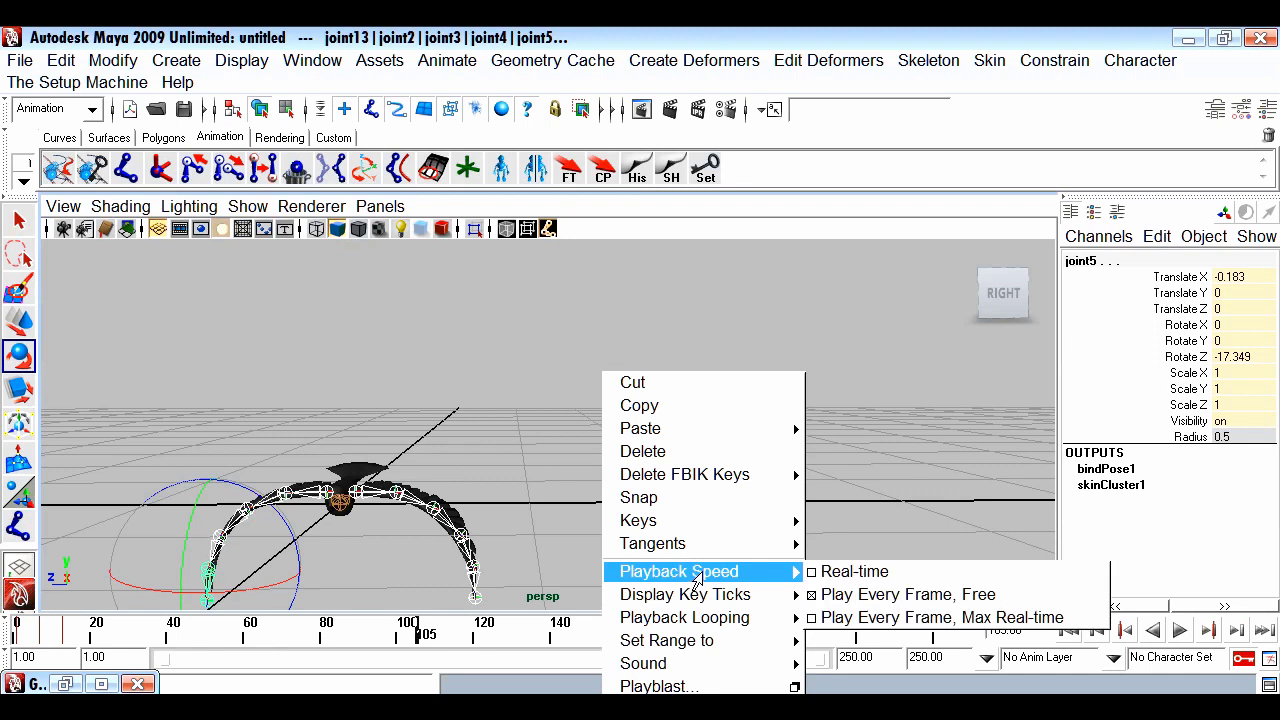
pyautogui.click(913, 595)
# Play the animation and examine the flapping wings from the bird's side
pyautogui.hotkey('alt', 'v')
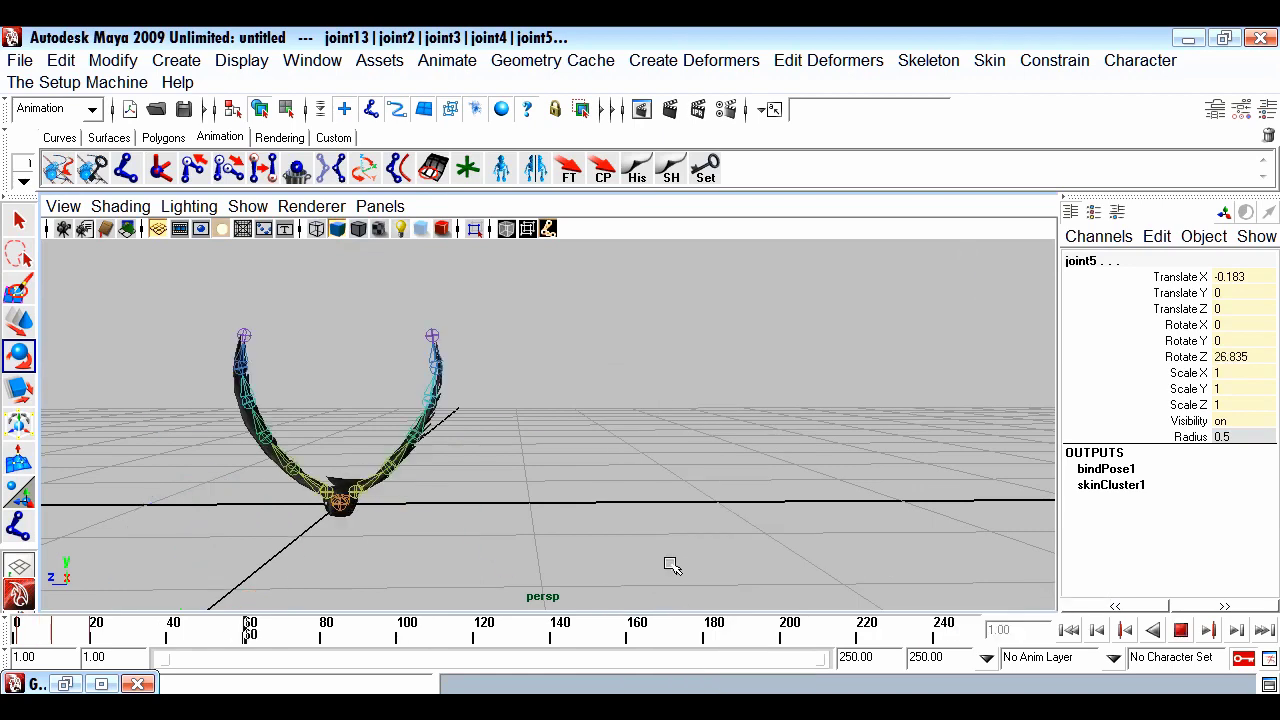
pyautogui.keyDown('alt'); pyautogui.moveTo(557, 503); pyautogui.dragTo(671, 506); pyautogui.keyUp('alt')
pyautogui.keyDown('alt'); pyautogui.moveTo(578, 513); pyautogui.dragTo(860, 477); pyautogui.keyUp('alt')
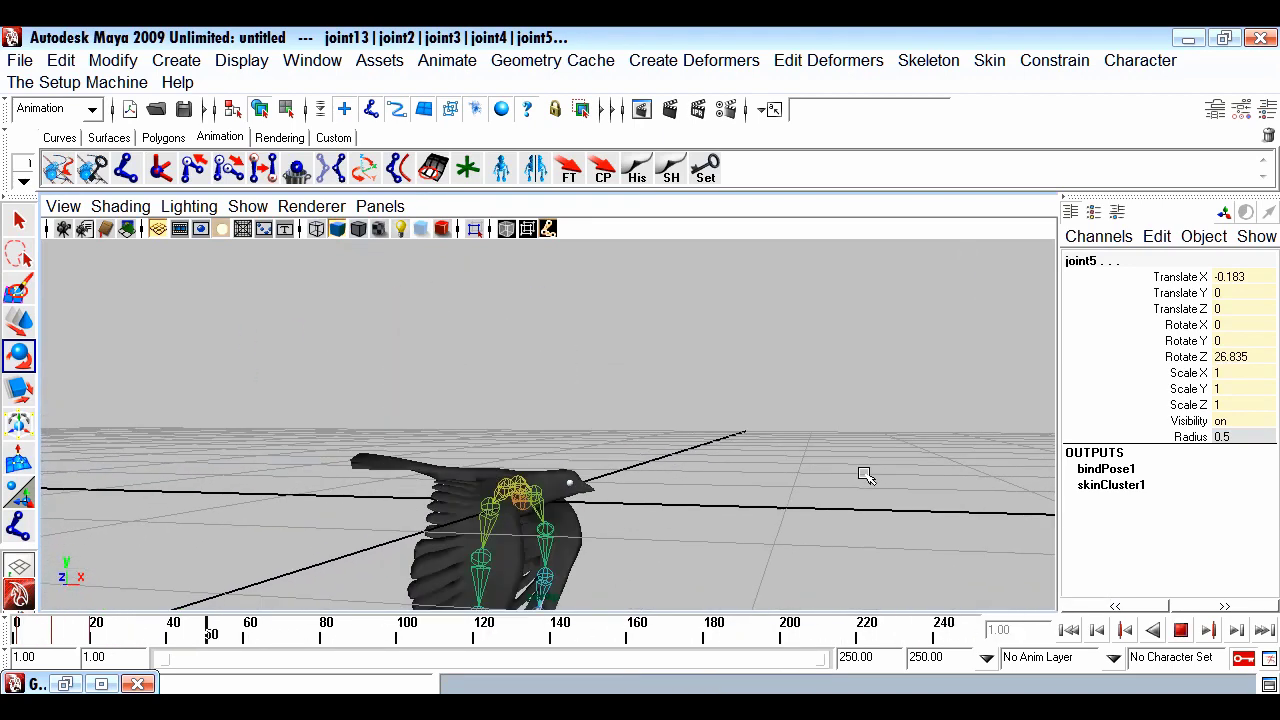
pyautogui.click(1181, 631)
# Deselect the joints, hide all joints in the perspective view and play the wing flap without them
pyautogui.click(380, 484)
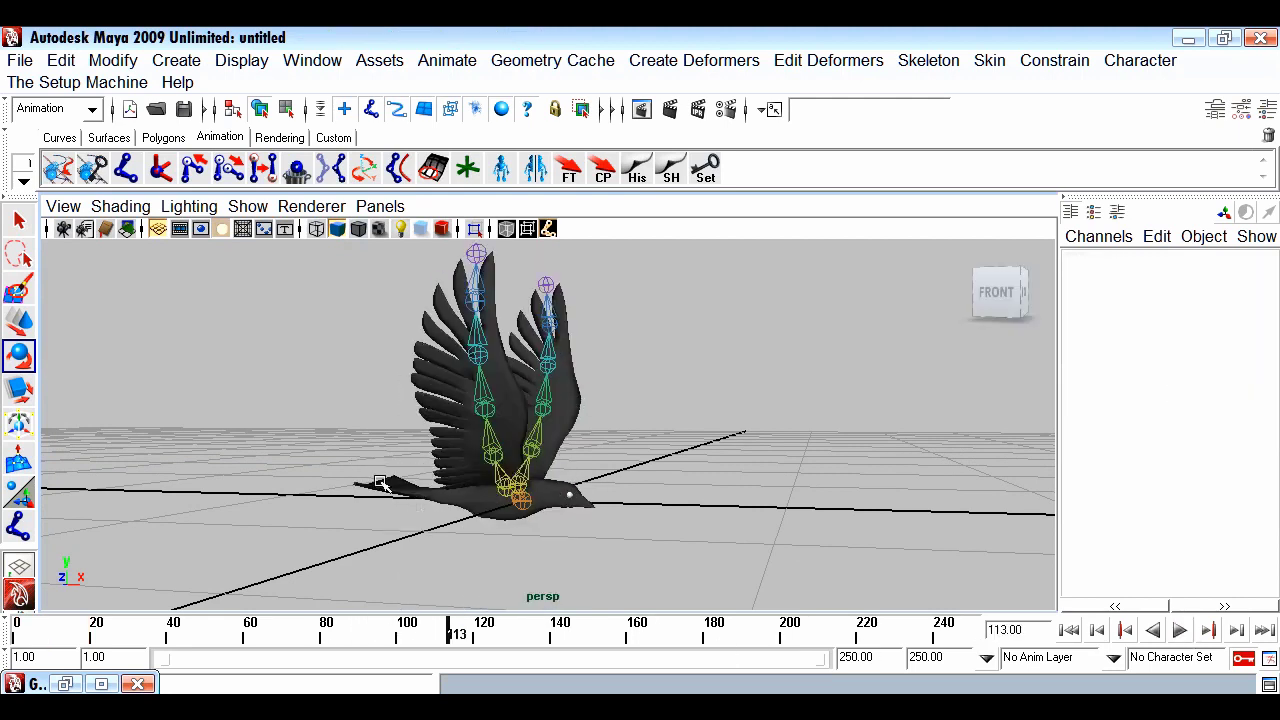
pyautogui.click(250, 209)
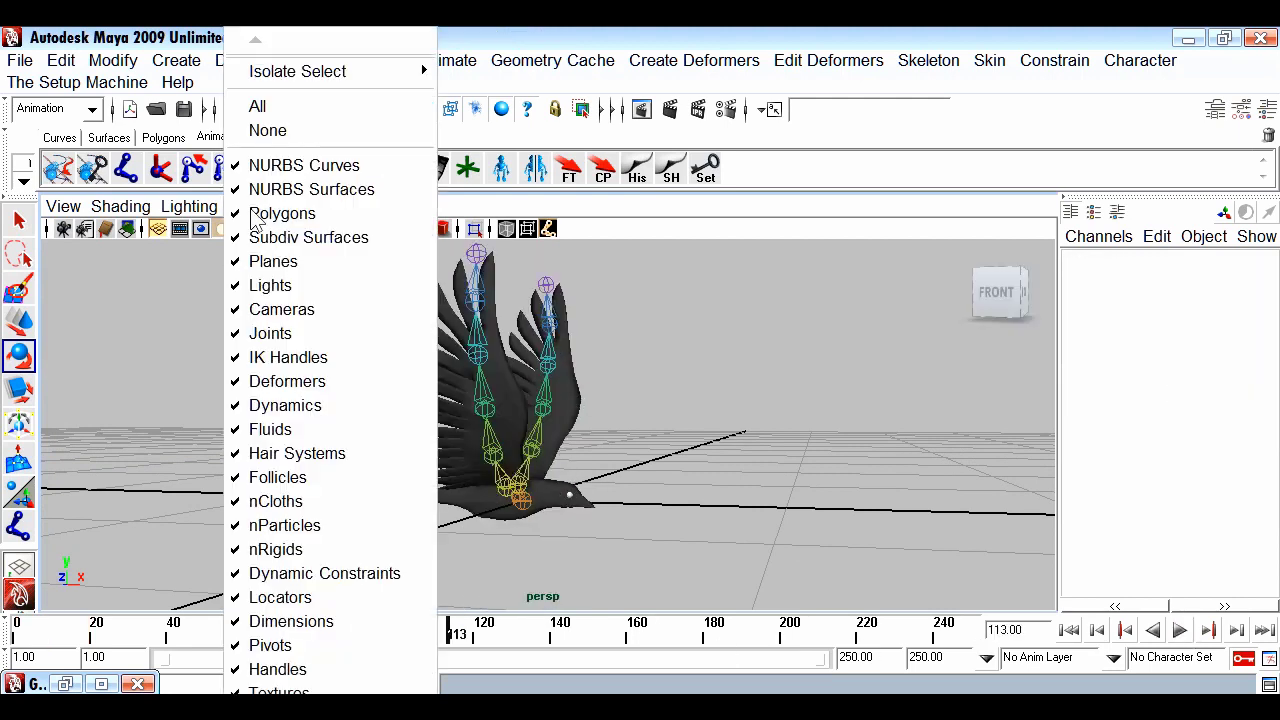
pyautogui.click(280, 340)
pyautogui.click(1180, 631)
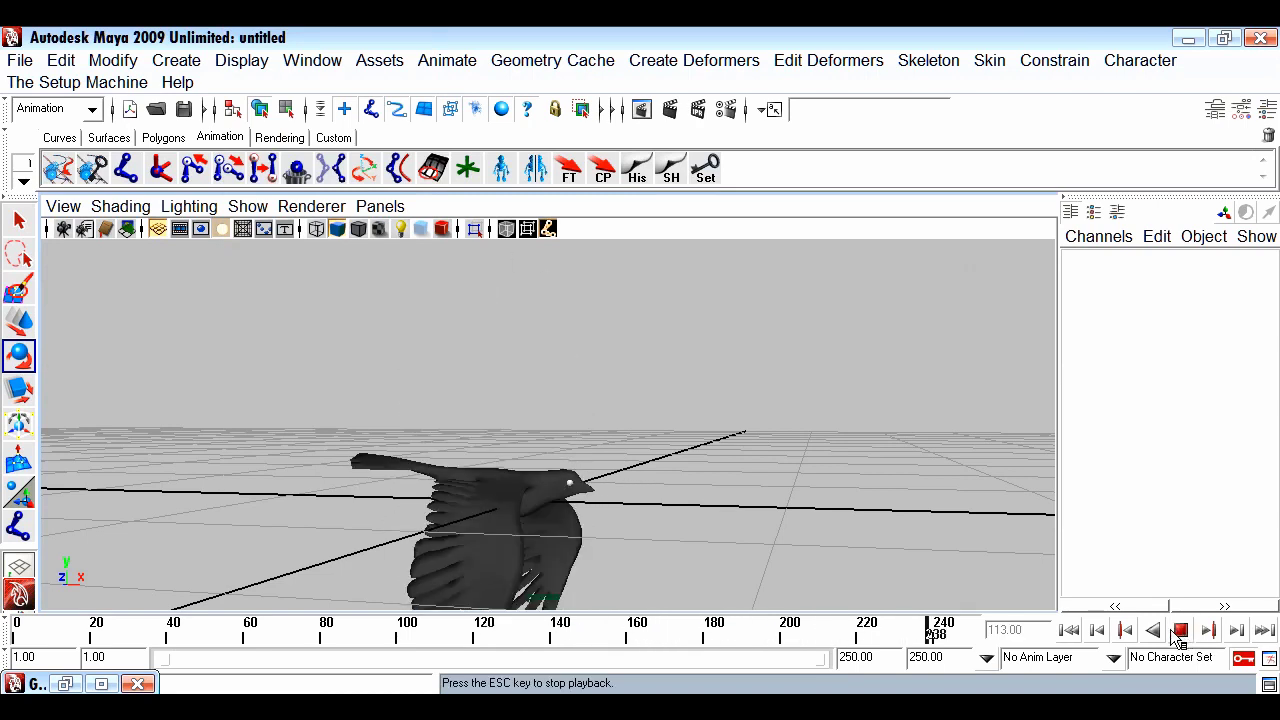
pyautogui.click(1180, 631)
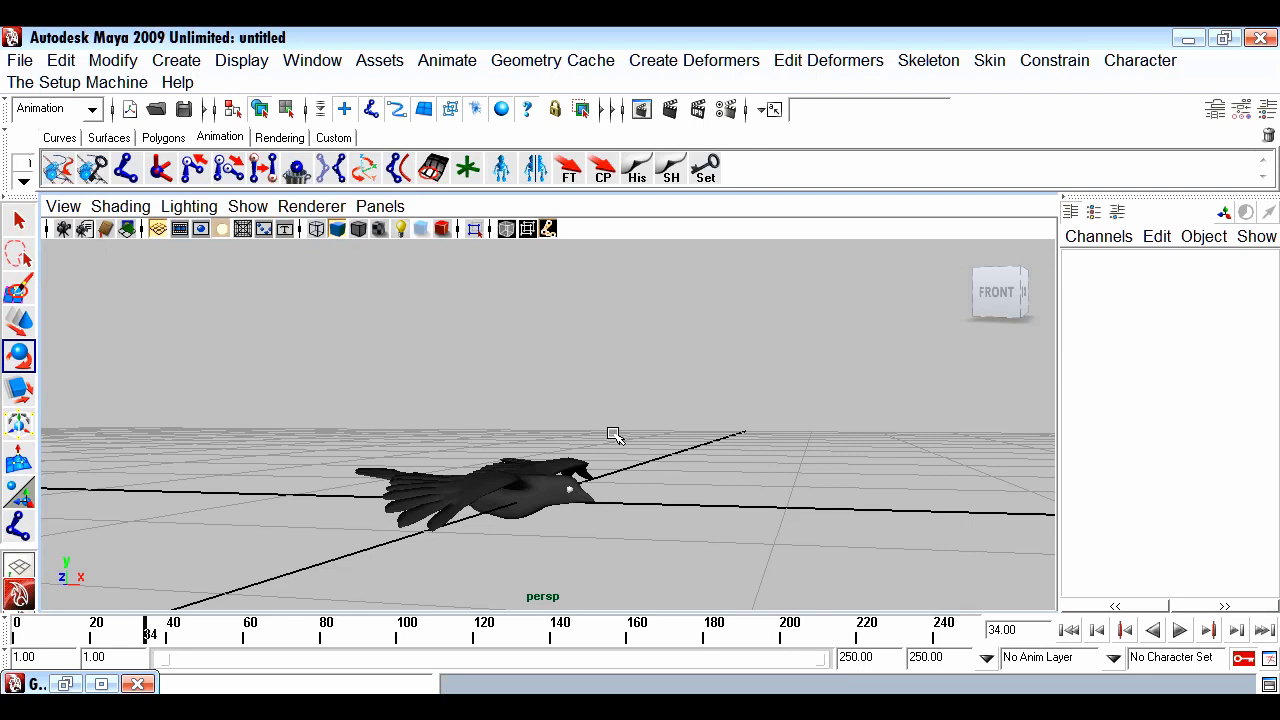
# Switch to the Dynamics menu set and create a Volume particle emitter with a rate of 100 particles per second
pyautogui.keyDown('alt'); pyautogui.moveTo(802, 560); pyautogui.dragTo(607, 455); pyautogui.keyUp('alt')
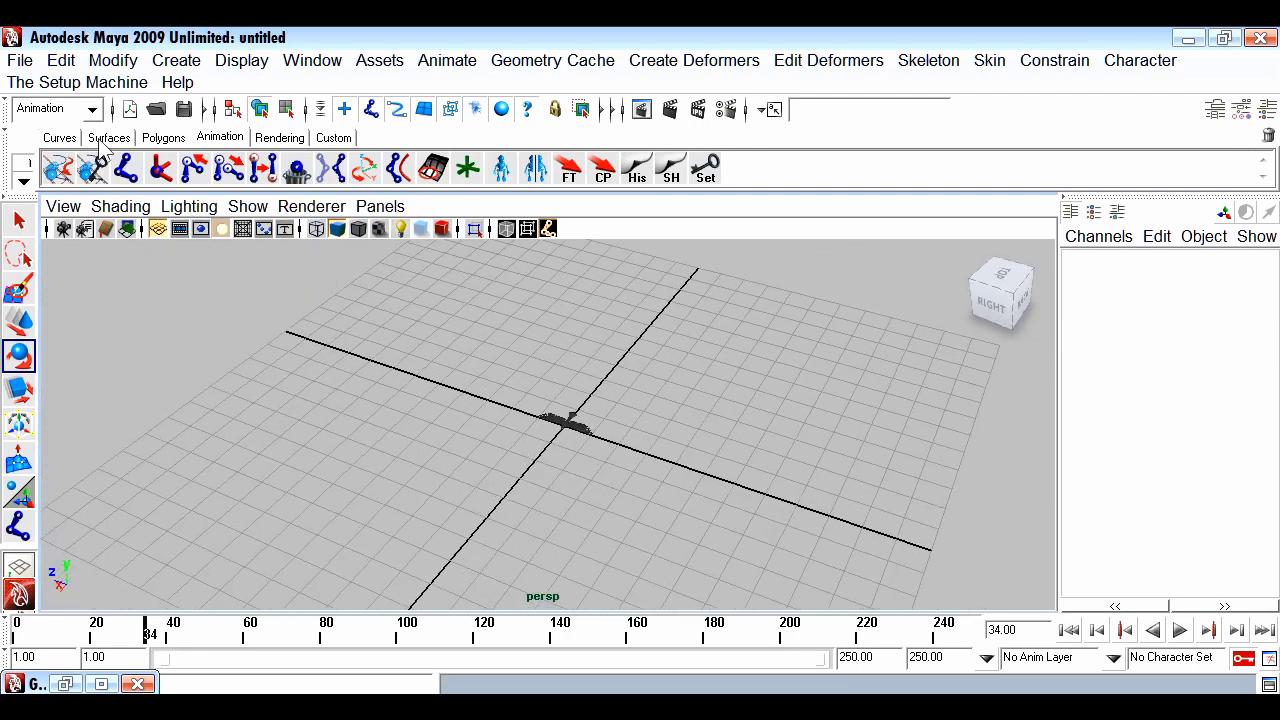
pyautogui.click(72, 110)
pyautogui.click(45, 194)
pyautogui.click(449, 62)
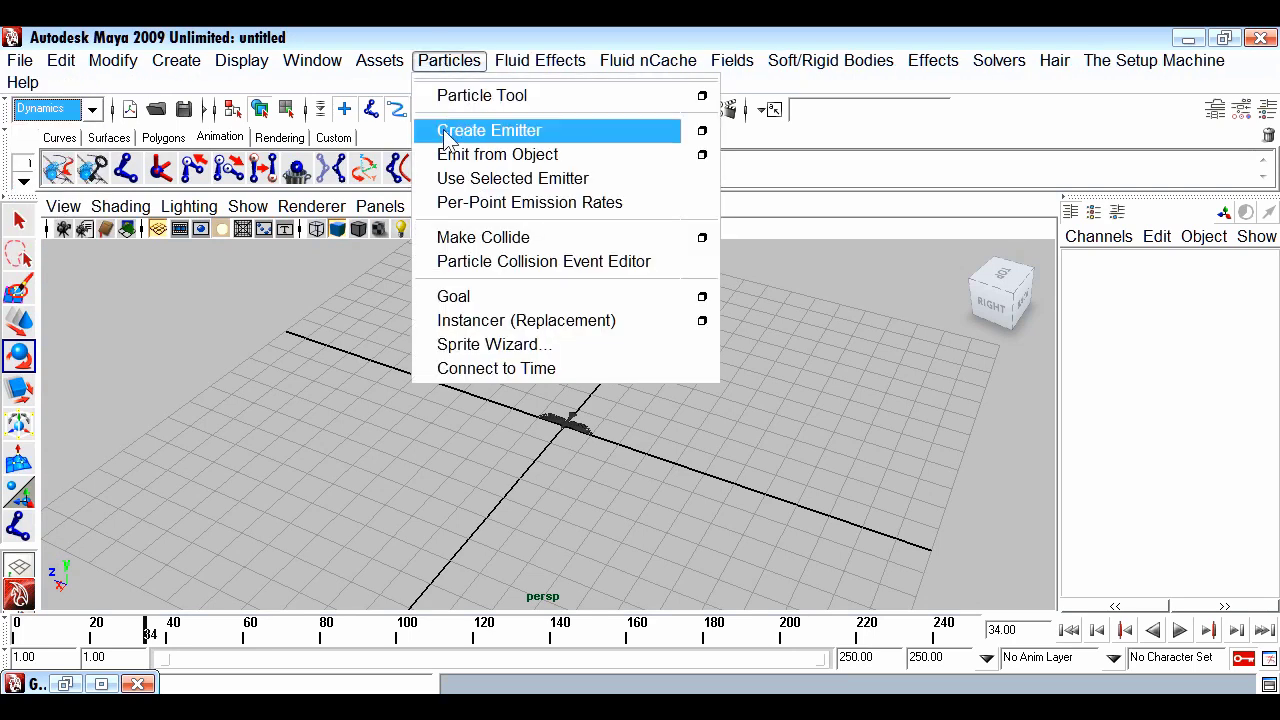
pyautogui.click(701, 131)
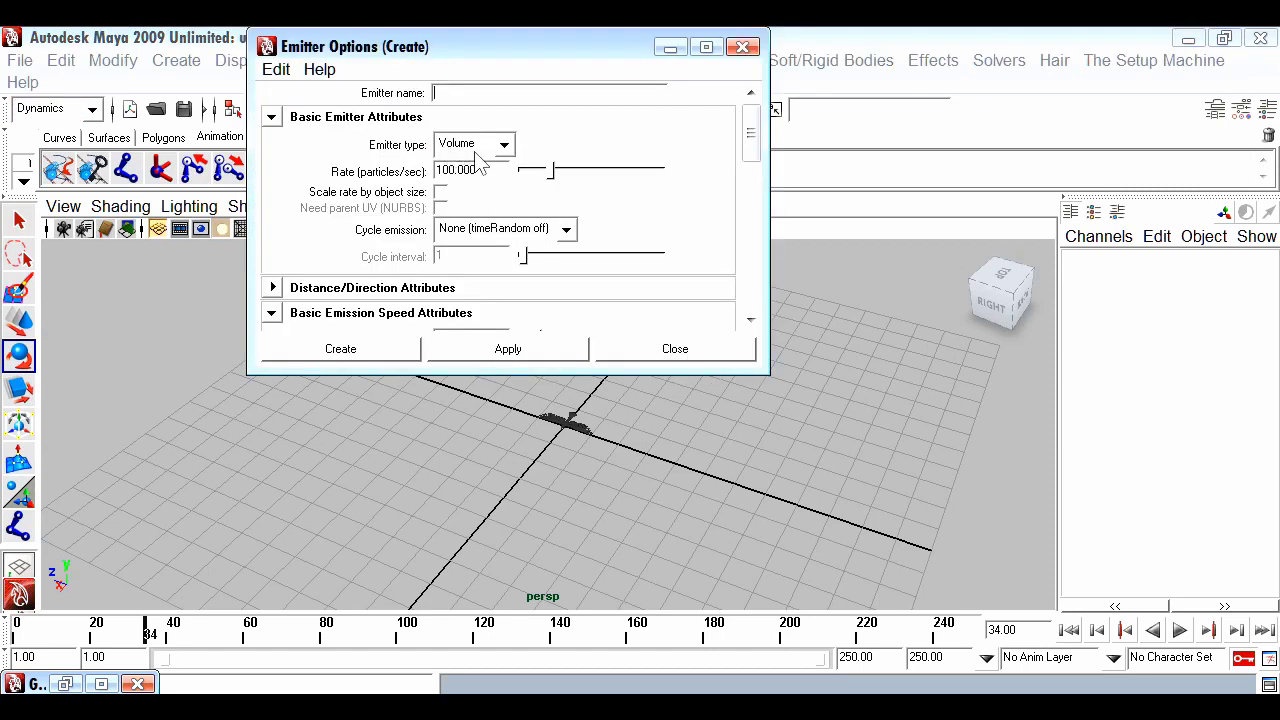
pyautogui.click(388, 352)
# Play the animation to examine how particles spread from the new emitter
pyautogui.keyDown('alt'); pyautogui.moveTo(716, 596); pyautogui.dragTo(598, 510, button='right'); pyautogui.keyUp('alt')
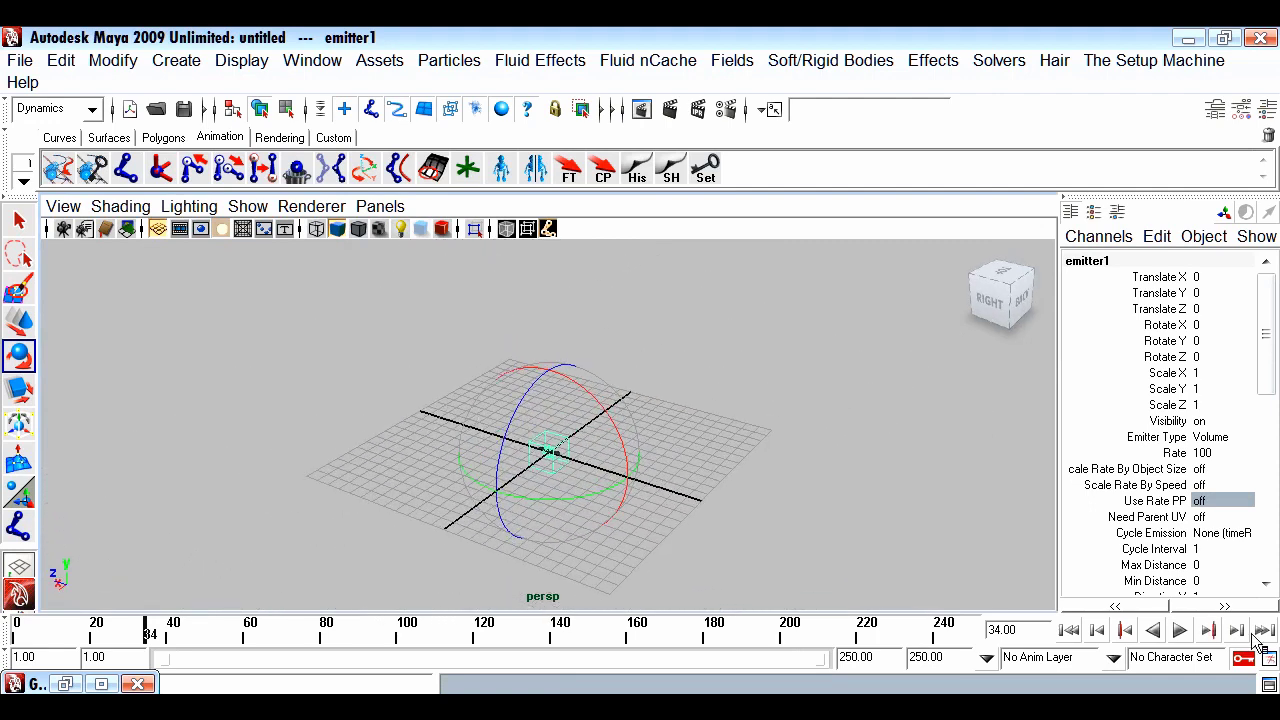
pyautogui.click(1180, 631)
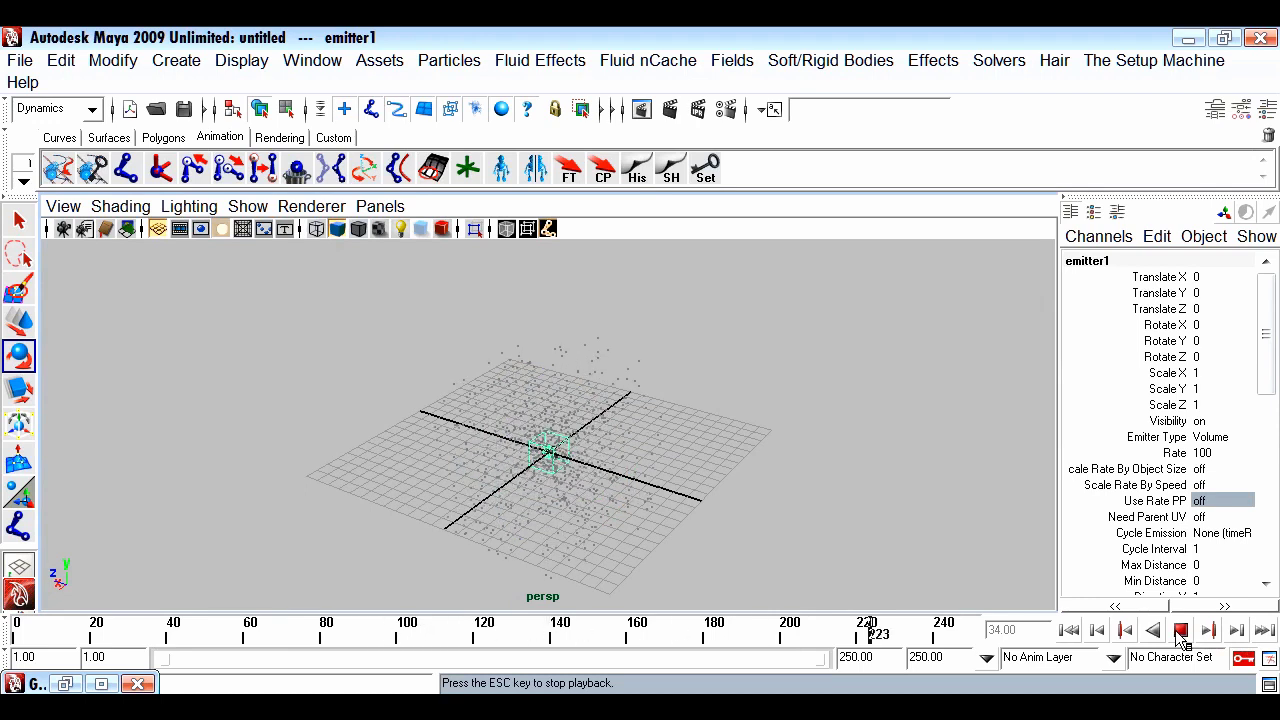
pyautogui.press('Escape')
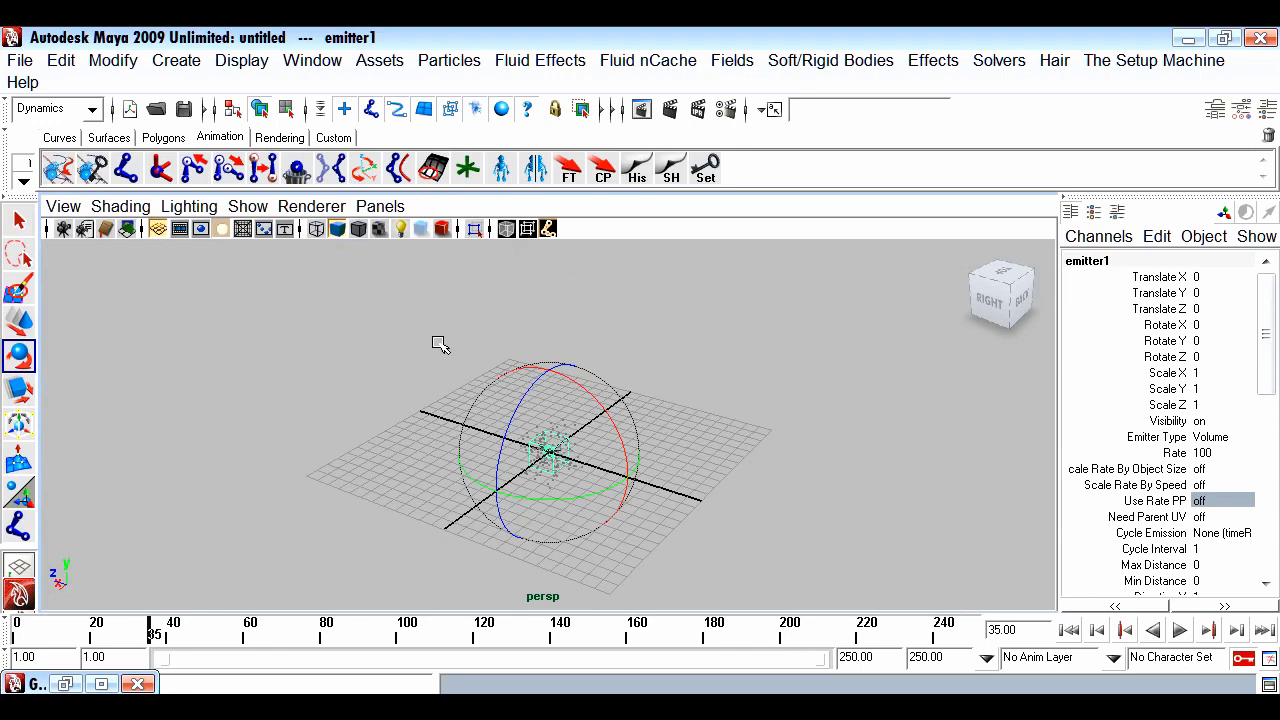
# Set the emitter's Along Axis speed to 10 and preview the particle stream from frame 1
pyautogui.scroll(-10, 1243, 445)
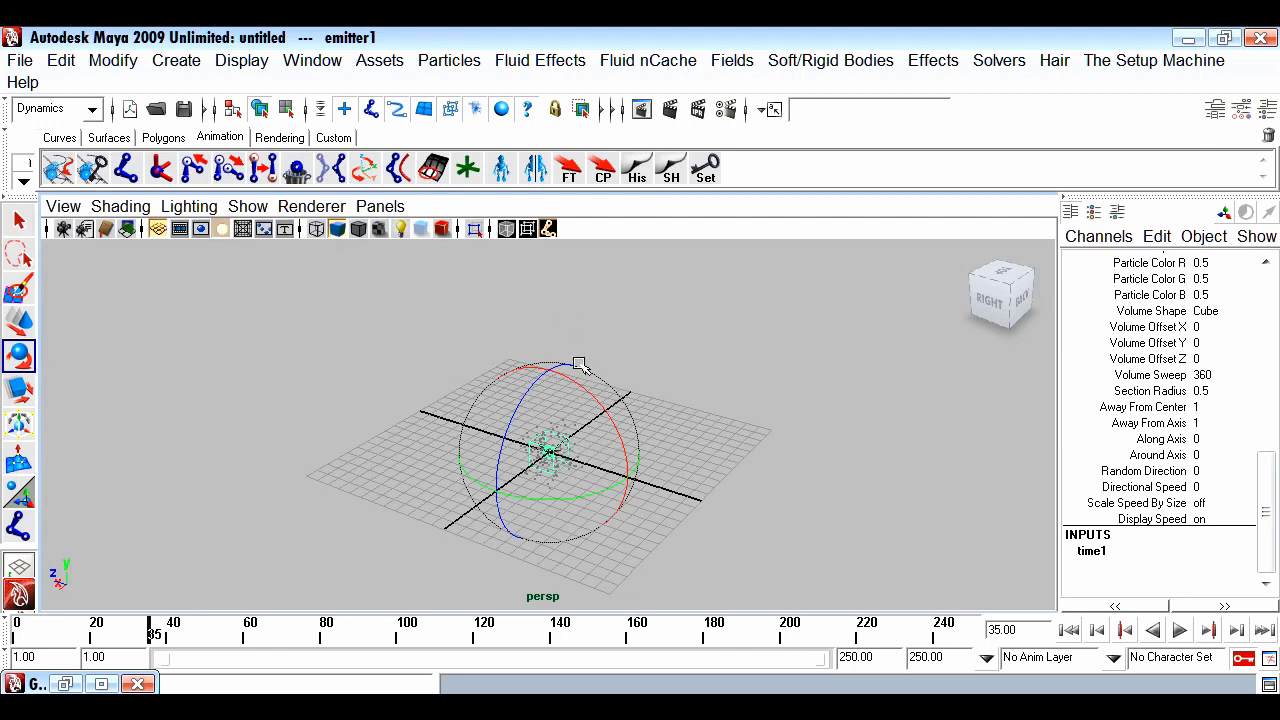
pyautogui.click(1216, 438)
pyautogui.press('Return')
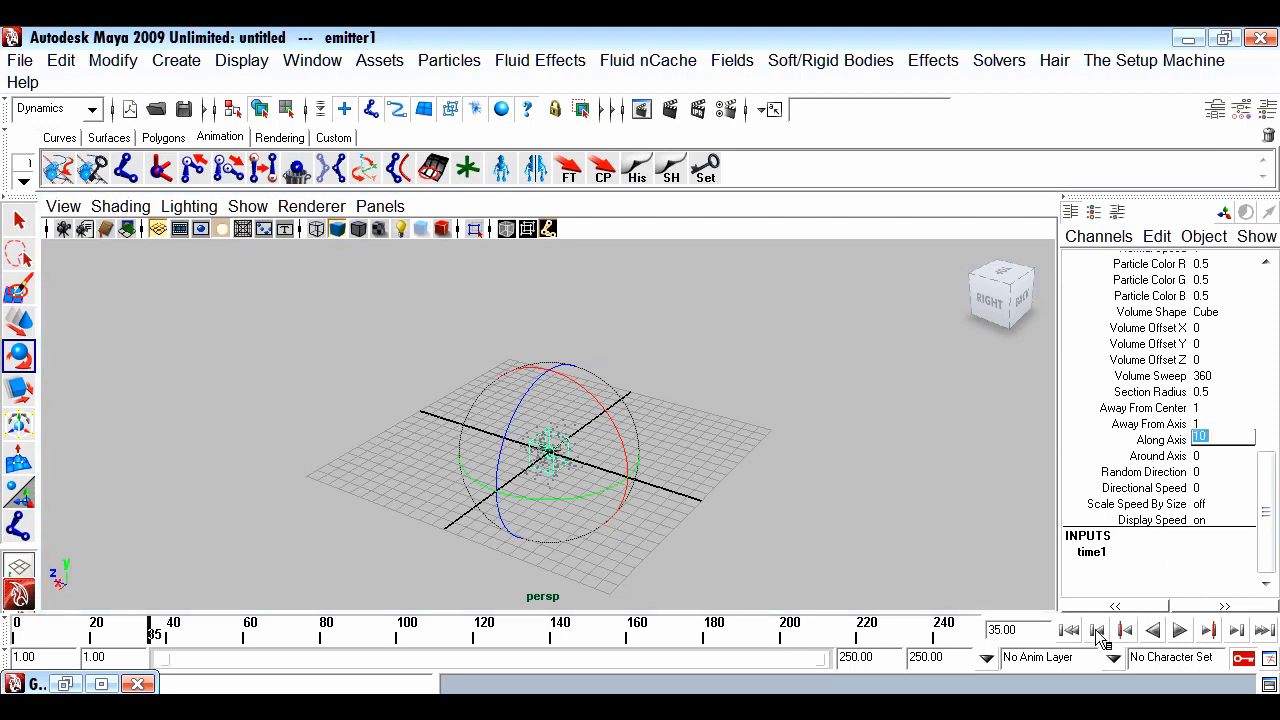
pyautogui.click(1124, 630)
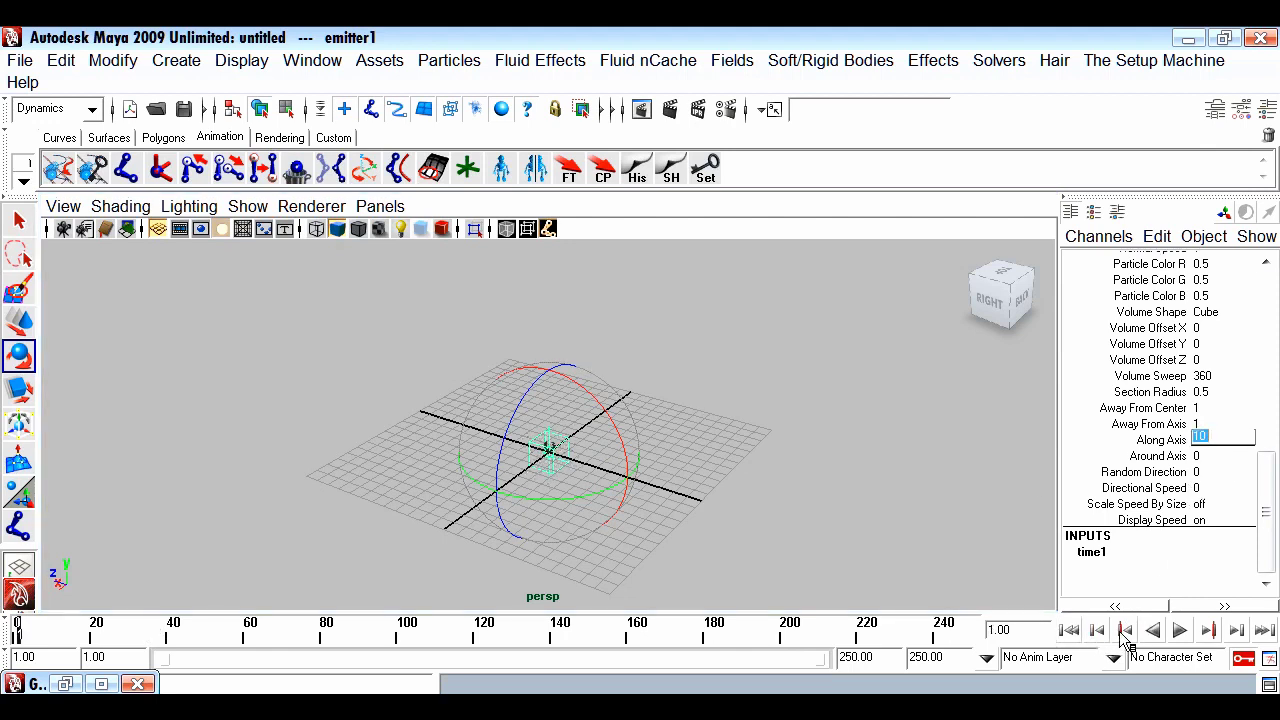
pyautogui.click(1181, 632)
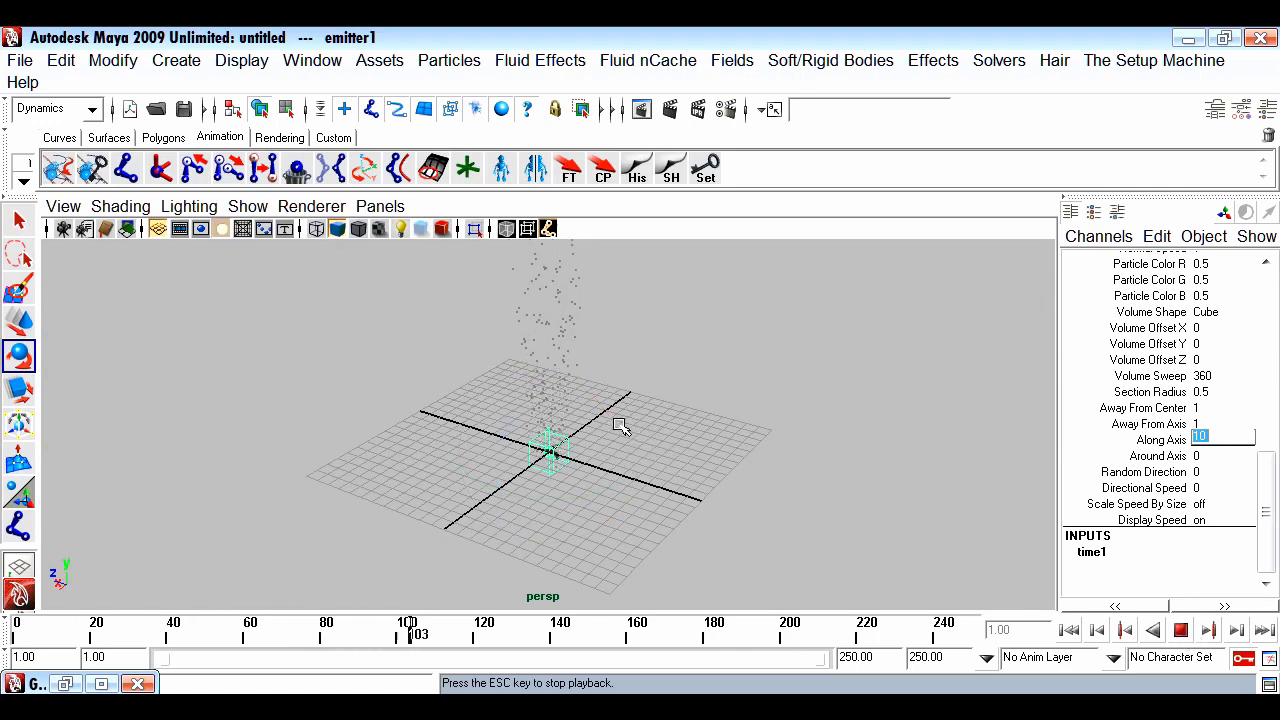
pyautogui.keyDown('alt'); pyautogui.moveTo(808, 474); pyautogui.dragTo(585, 500, button='right'); pyautogui.keyUp('alt')
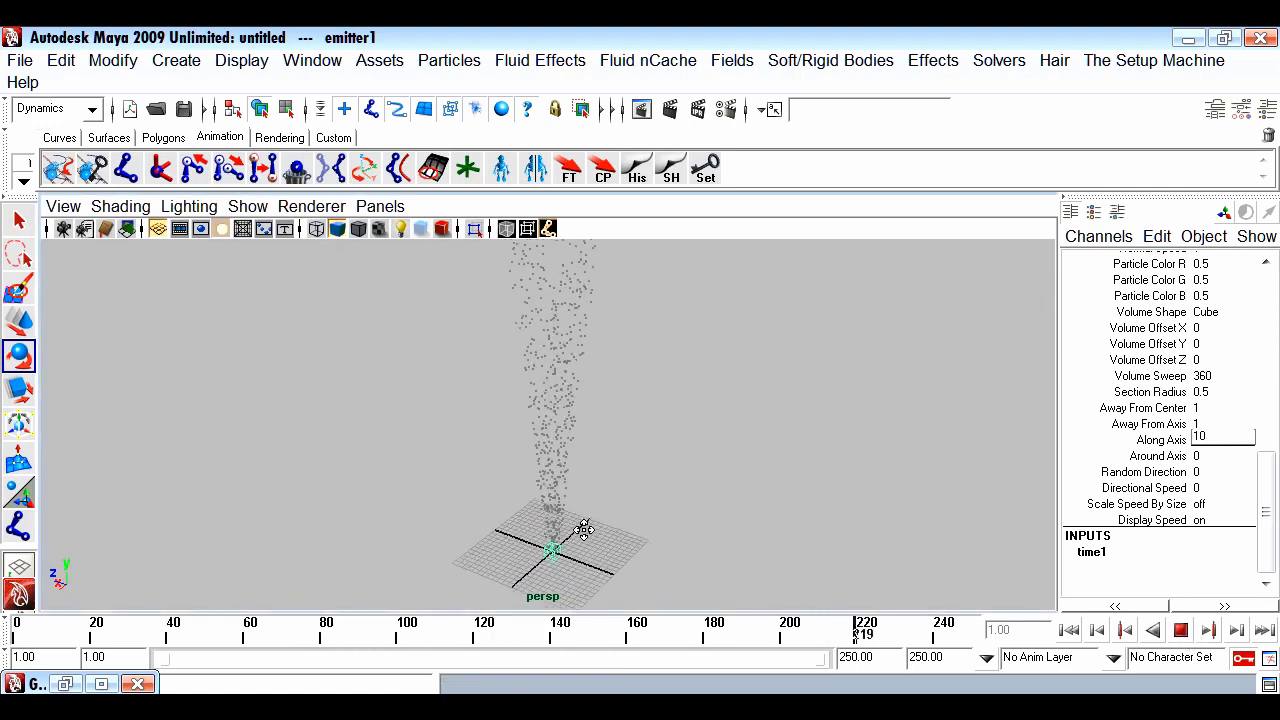
pyautogui.keyDown('alt'); pyautogui.moveTo(585, 500); pyautogui.dragTo(580, 550, button='middle'); pyautogui.keyUp('alt')
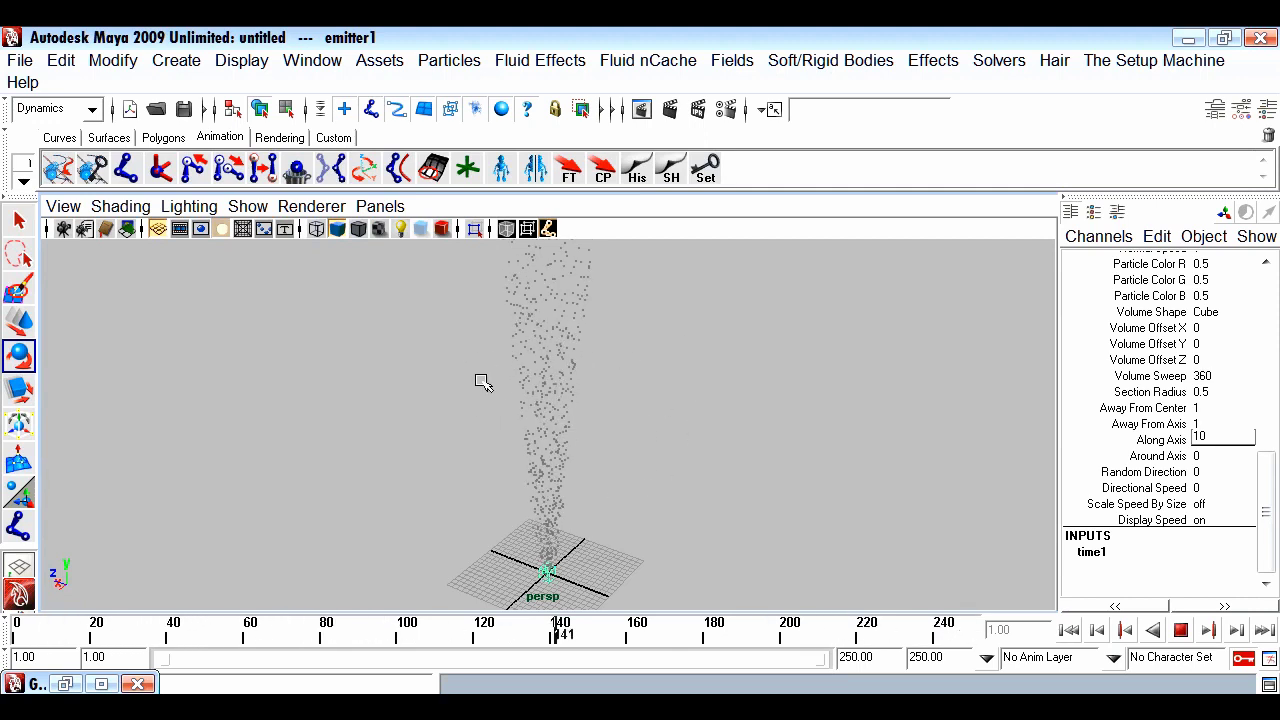
pyautogui.press('Escape')
# Add a Vortex field to the emitted particles and preview its effect from frame 1
pyautogui.moveTo(483, 337); pyautogui.dragTo(715, 389)
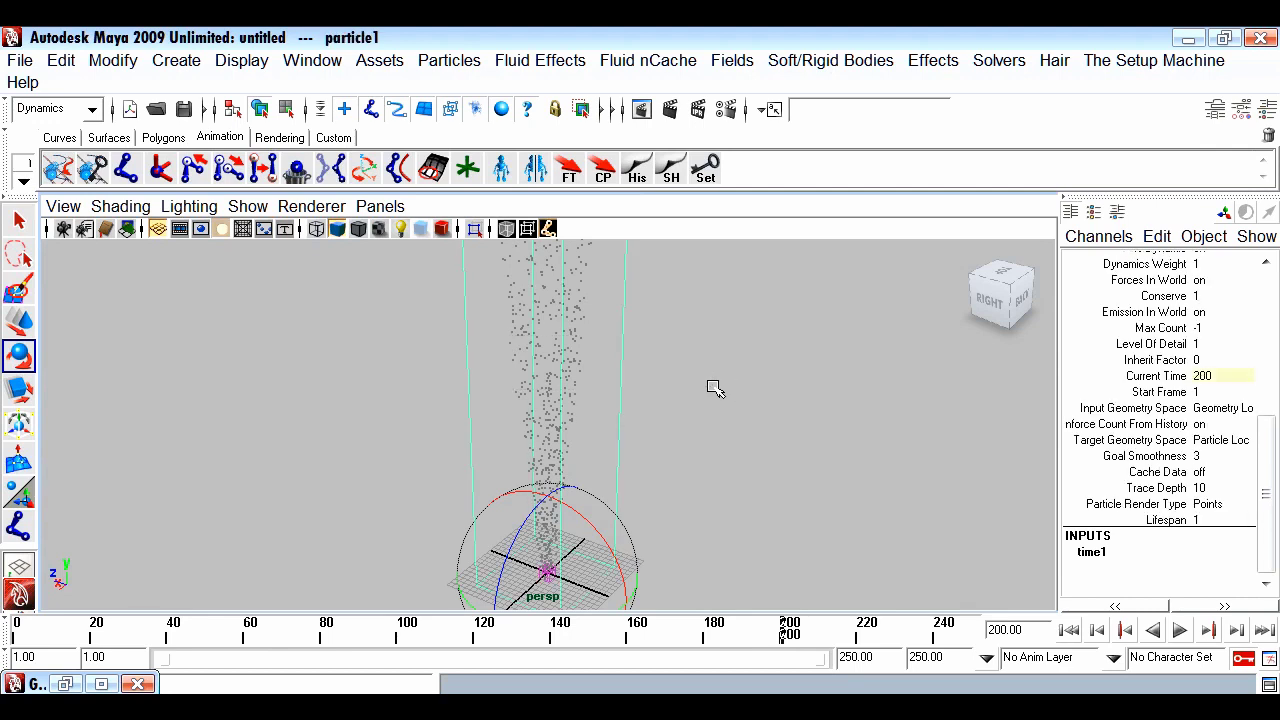
pyautogui.click(735, 62)
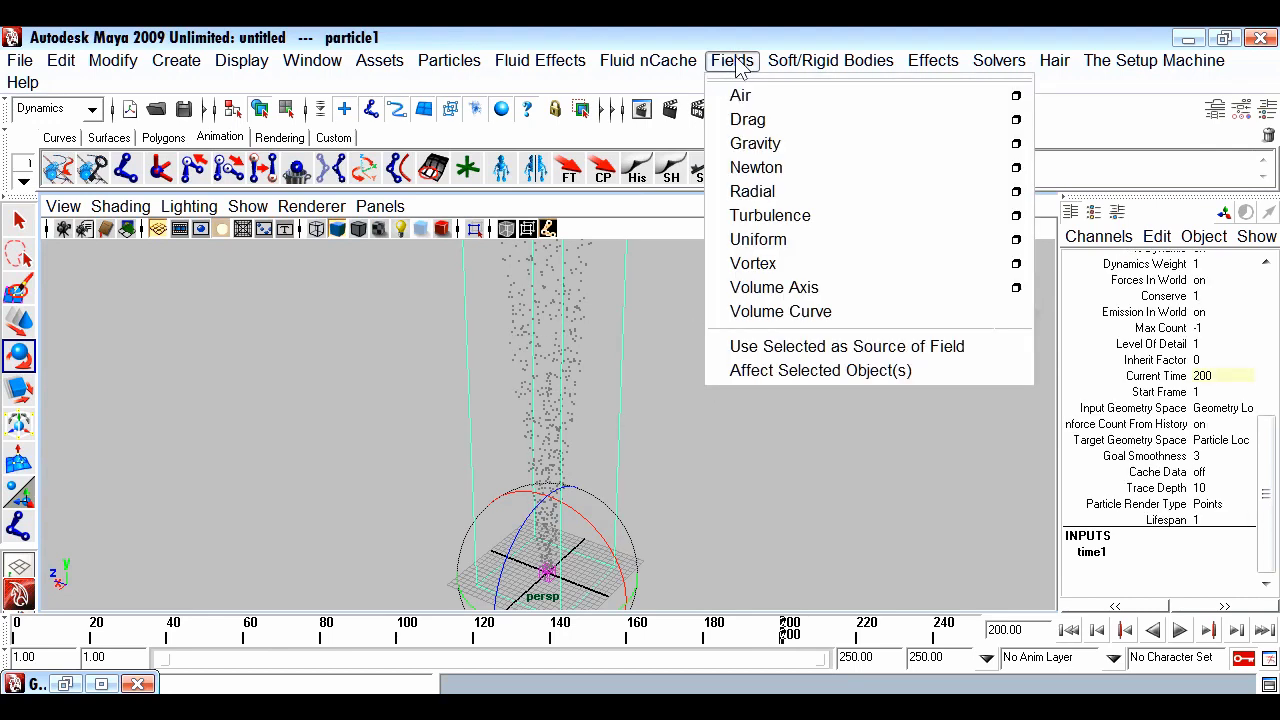
pyautogui.click(775, 268)
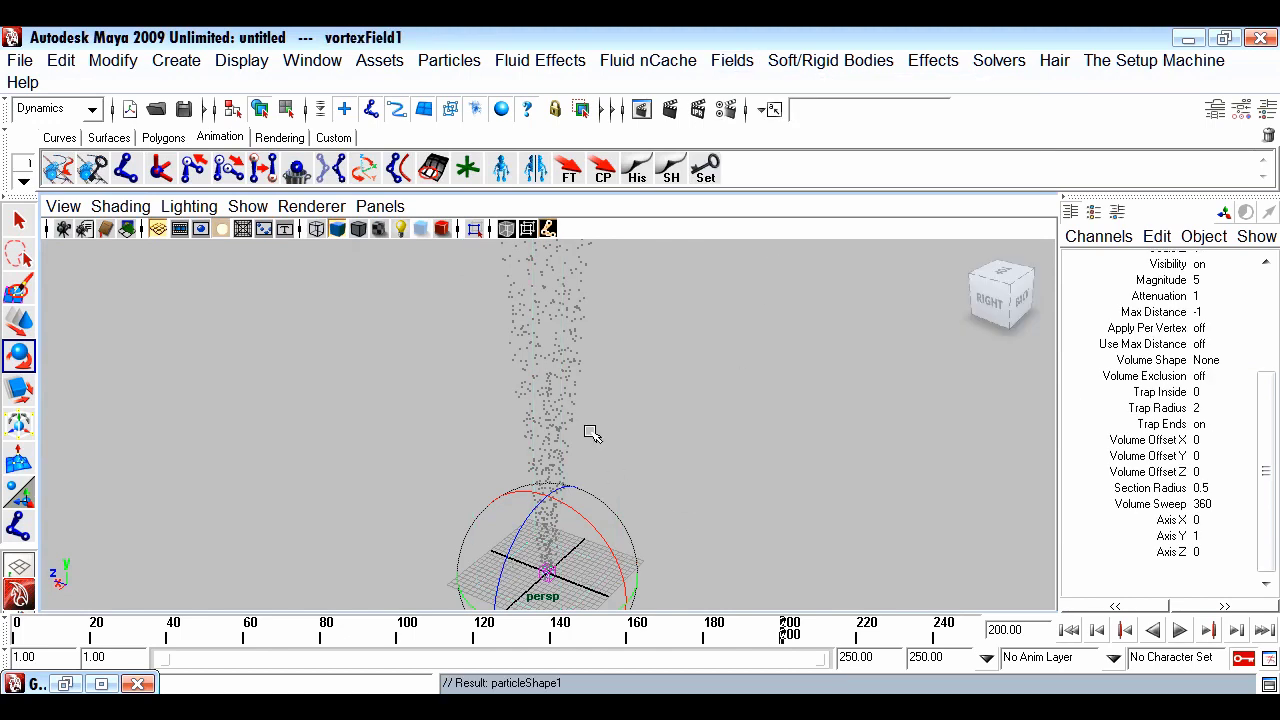
pyautogui.click(1069, 630)
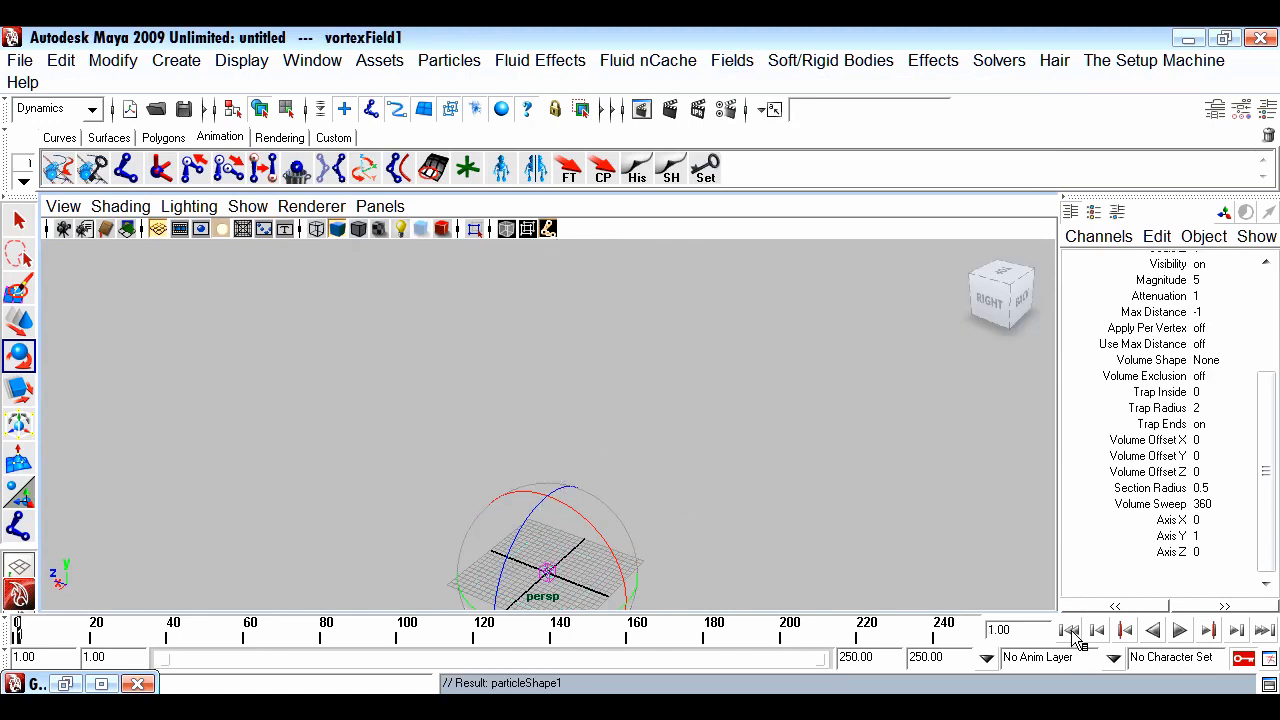
pyautogui.click(1180, 630)
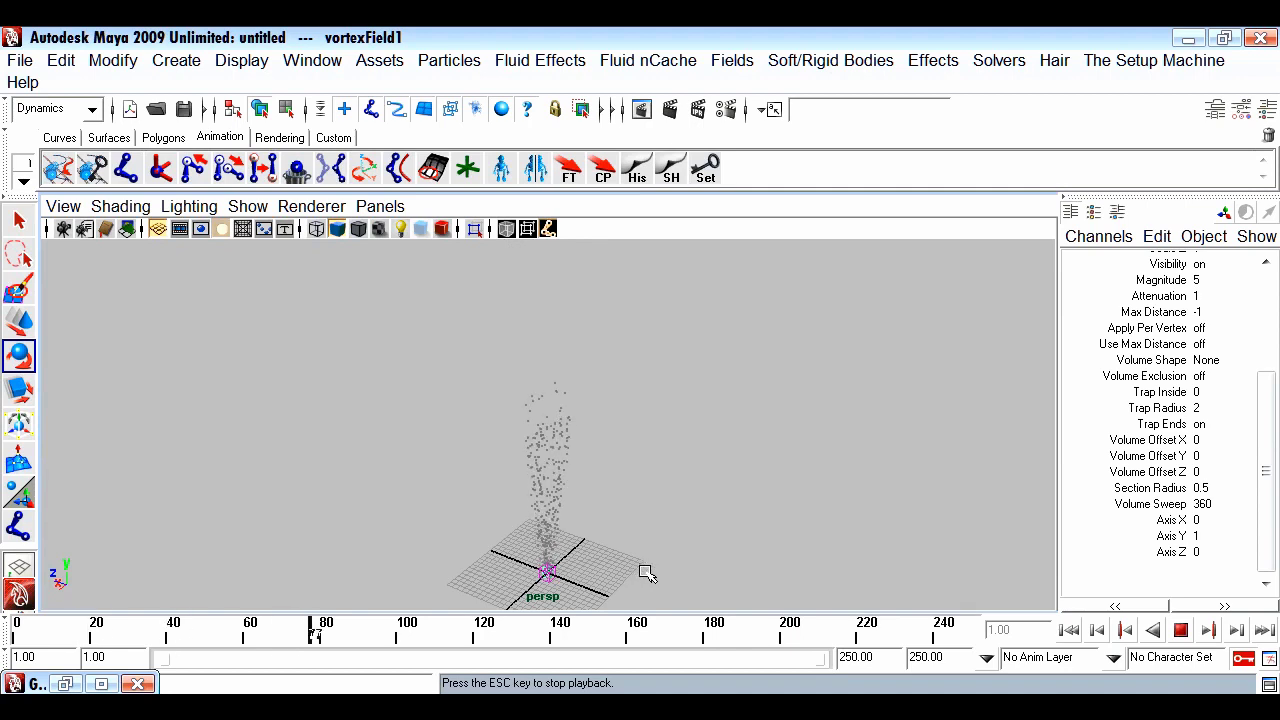
pyautogui.click(1180, 630)
# Set the vortex field's Attenuation to 0 and replay the particle simulation from frame 1
pyautogui.moveTo(1266, 452); pyautogui.dragTo(1266, 395)
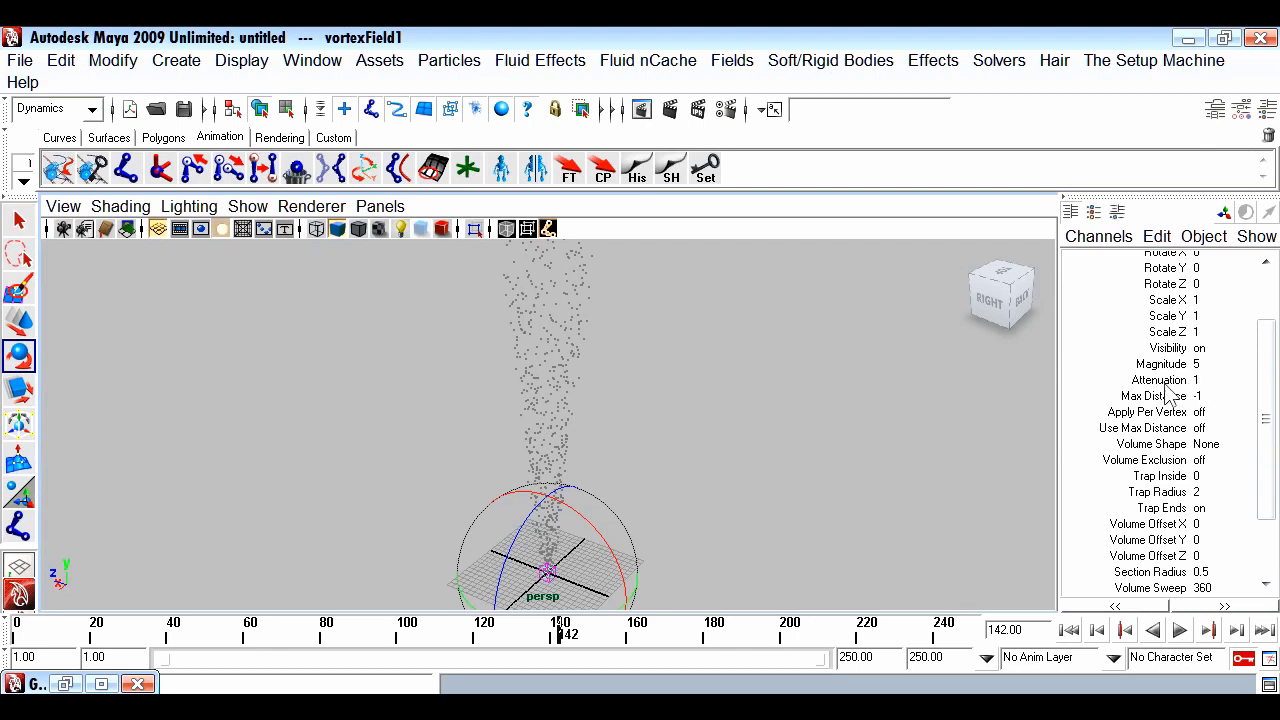
pyautogui.click(1200, 381)
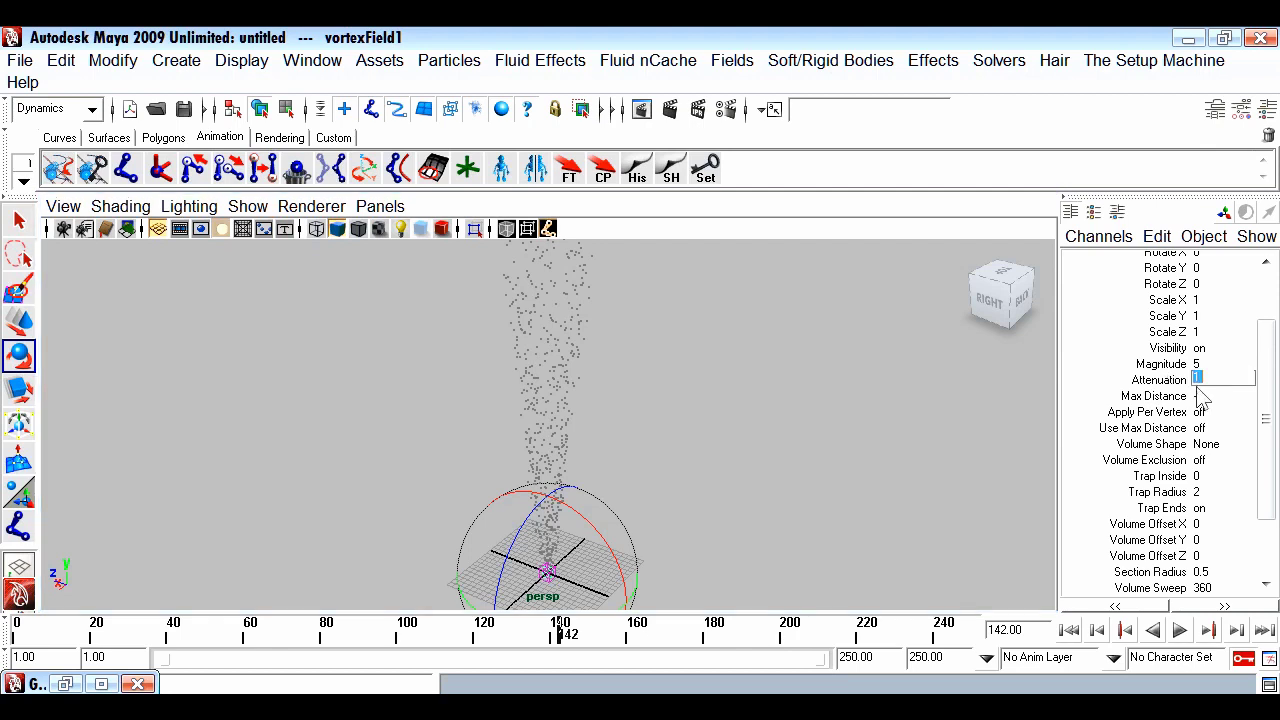
pyautogui.click(1156, 388)
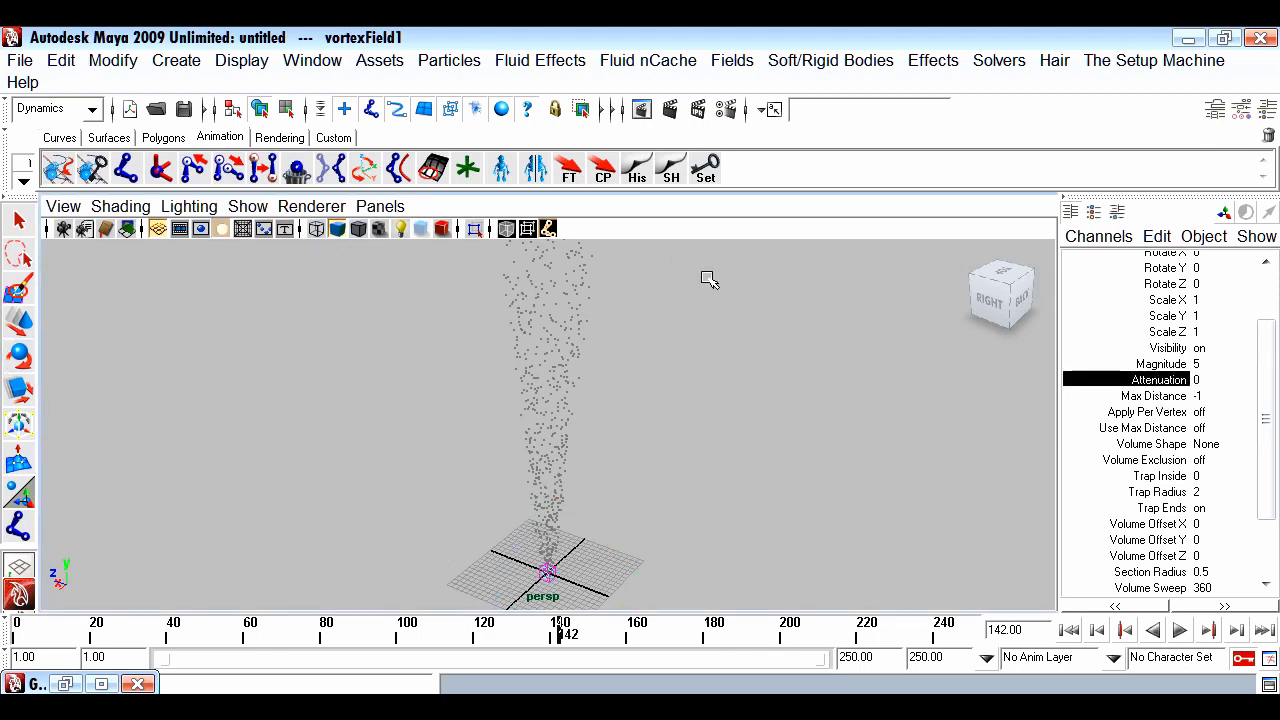
pyautogui.click(1068, 631)
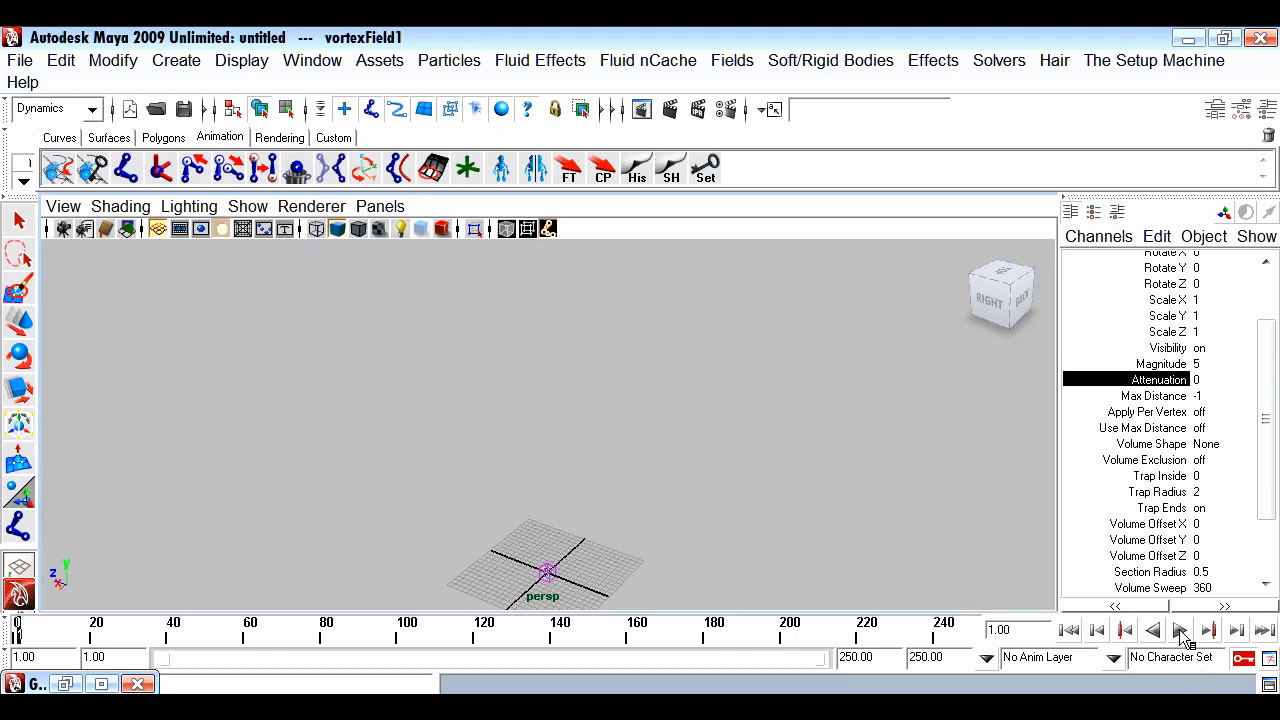
pyautogui.click(1180, 631)
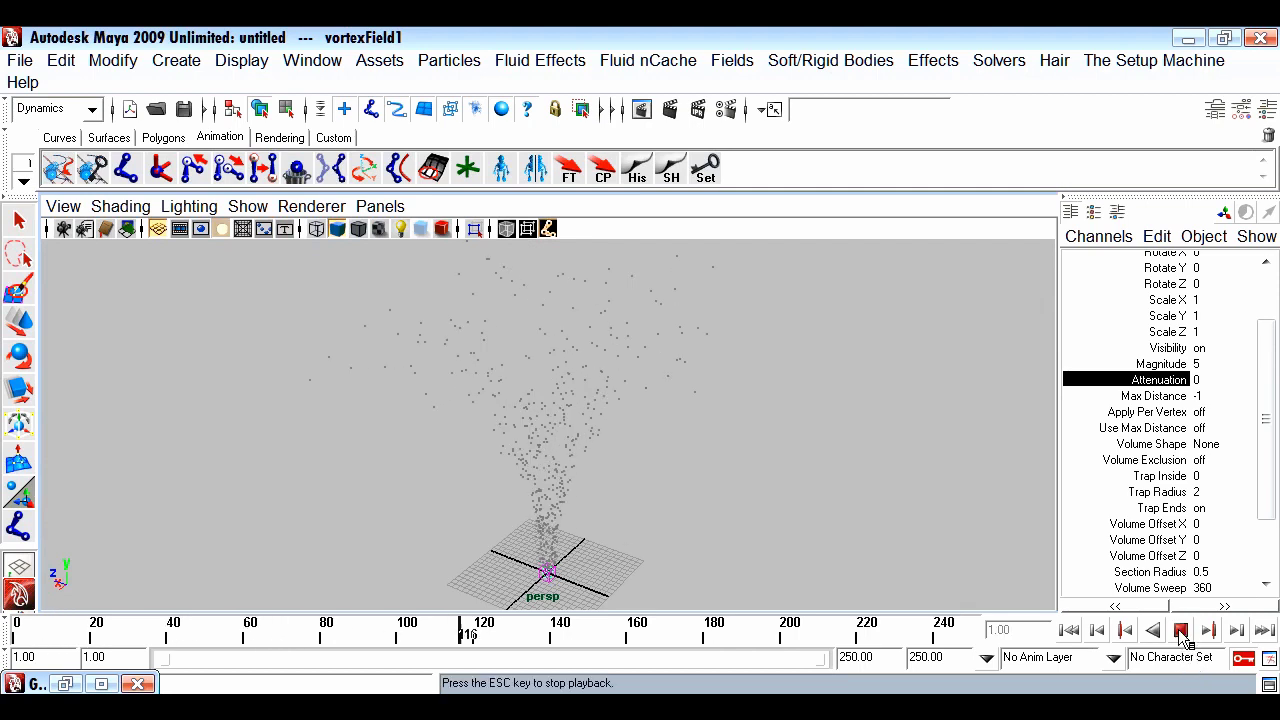
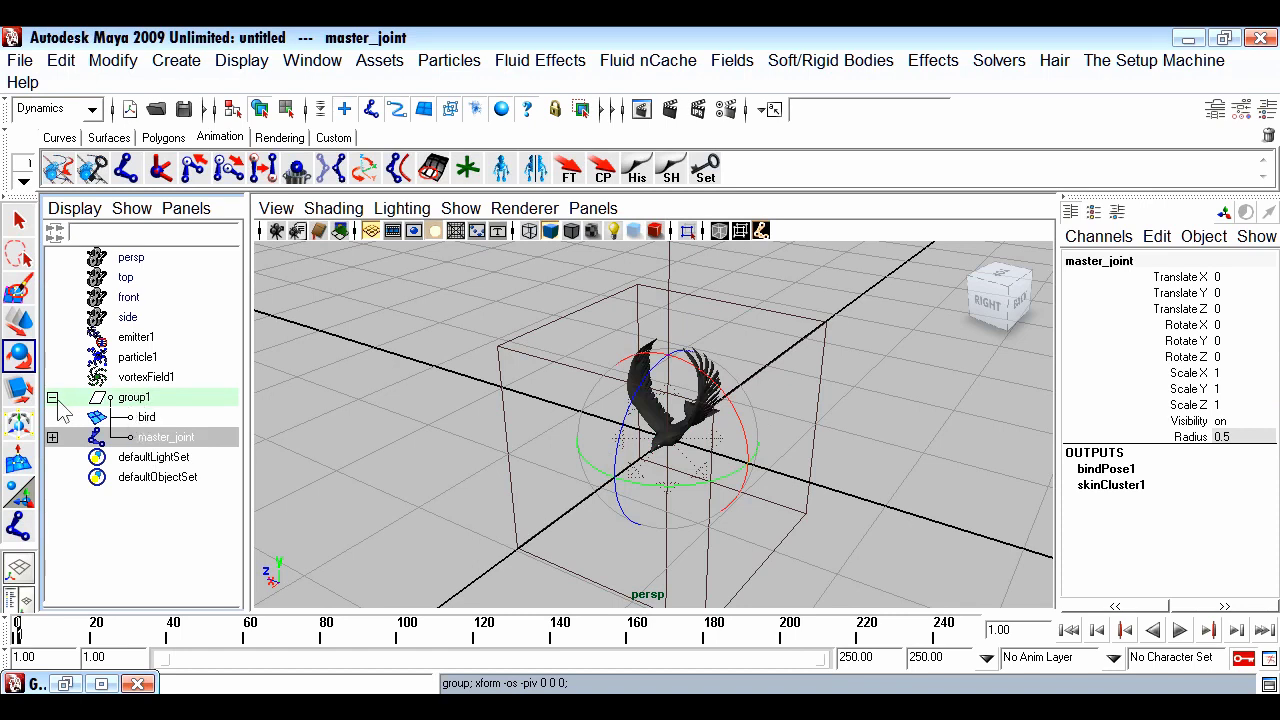
# Collapse and select the group holding the bird and its master joint, and play the particle animation
pyautogui.click(52, 397)
pyautogui.click(110, 398)
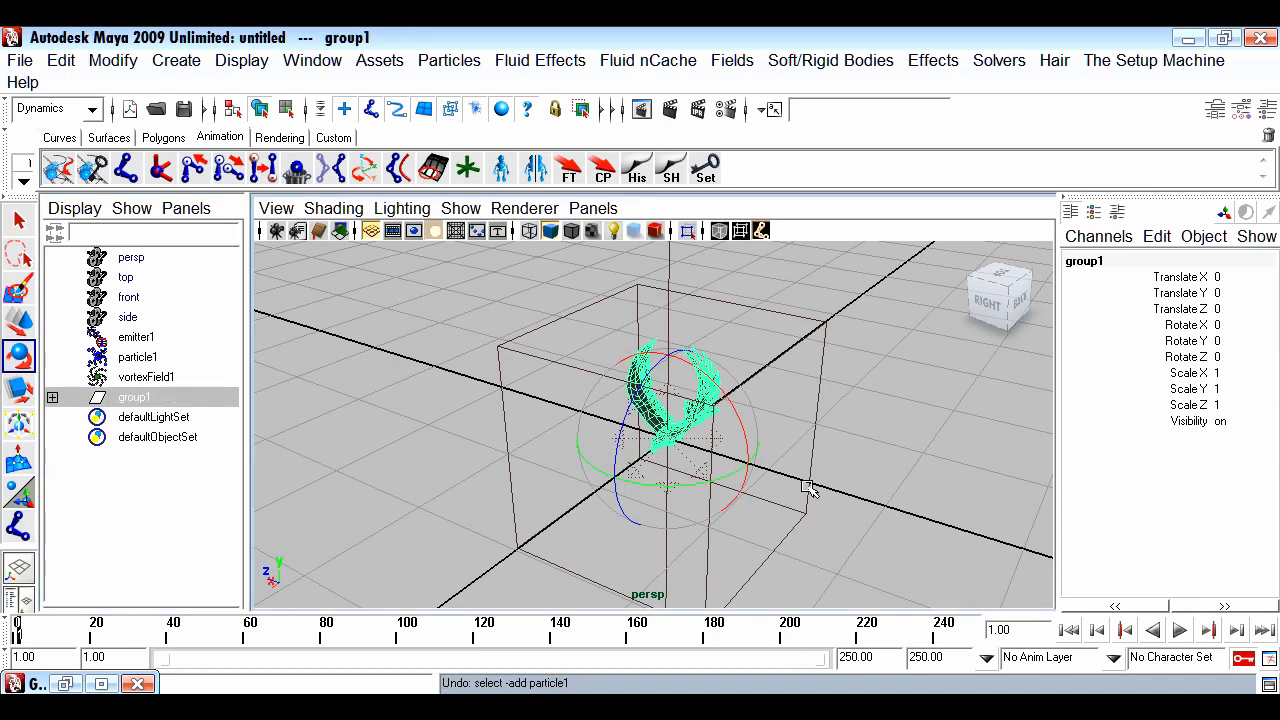
pyautogui.keyDown('alt'); pyautogui.moveTo(810, 488); pyautogui.dragTo(429, 491, button='right'); pyautogui.keyUp('alt')
pyautogui.keyDown('alt'); pyautogui.moveTo(429, 491); pyautogui.dragTo(1176, 650); pyautogui.keyUp('alt')
pyautogui.click(1180, 630)
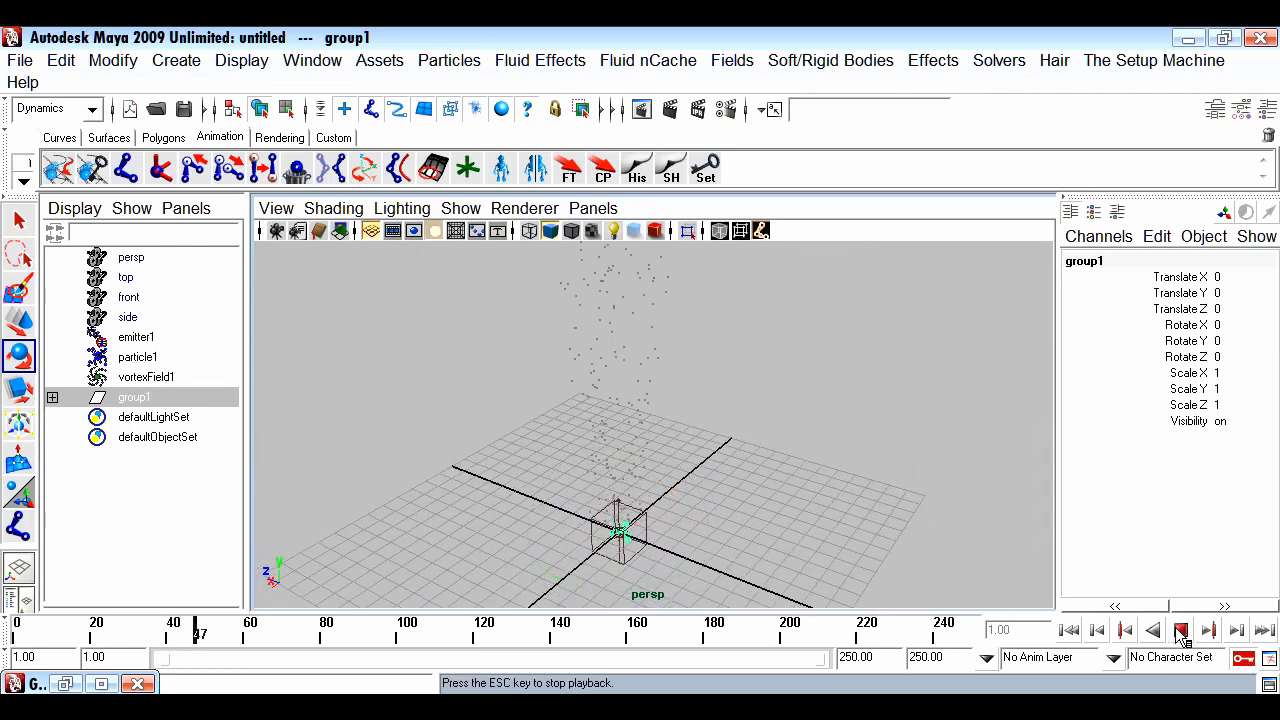
# Stop playback and apply the Instancer (Replacement) with the bird group and the emitted particles selected
pyautogui.click(1180, 630)
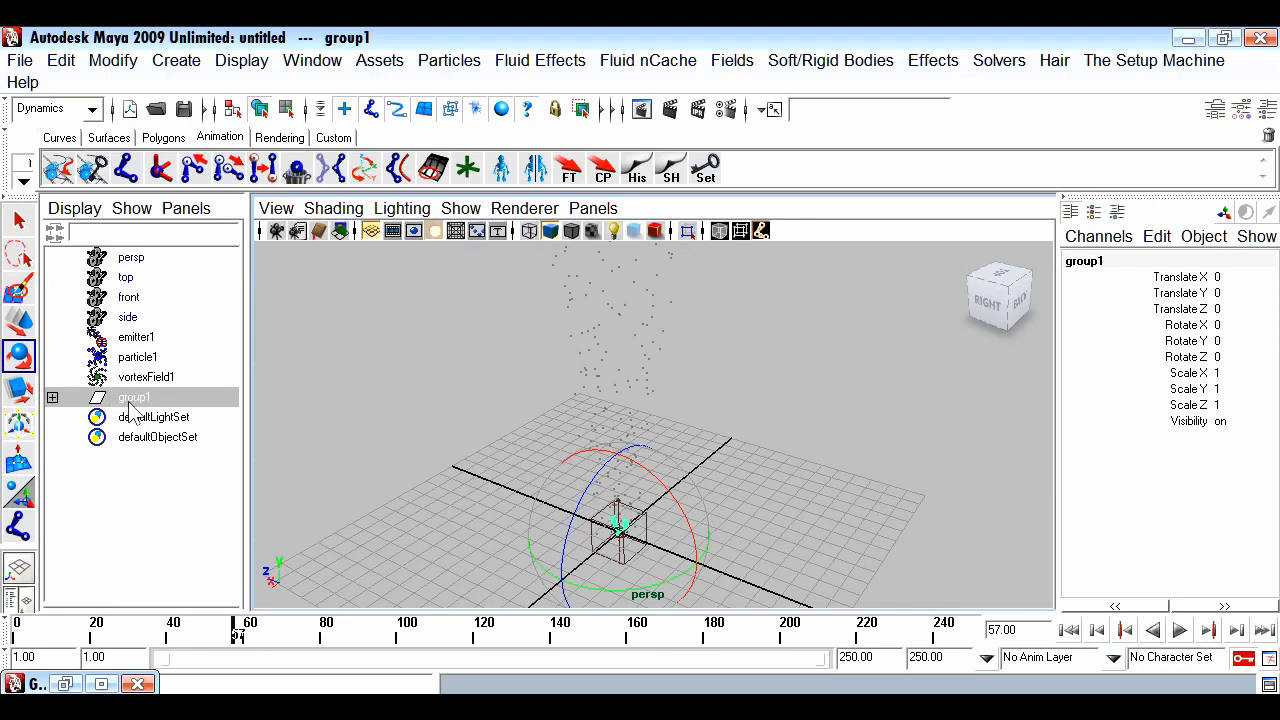
pyautogui.keyDown('ctrl'); pyautogui.click(147, 364); pyautogui.keyUp('ctrl')
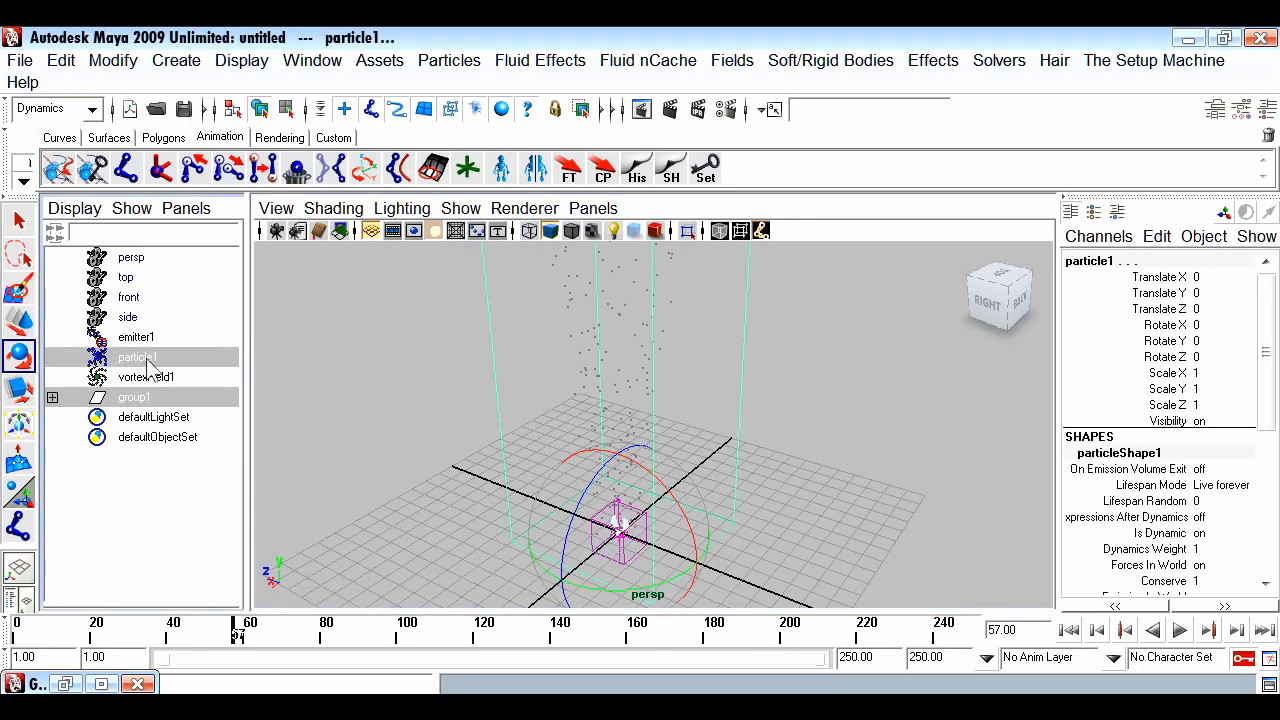
pyautogui.click(452, 62)
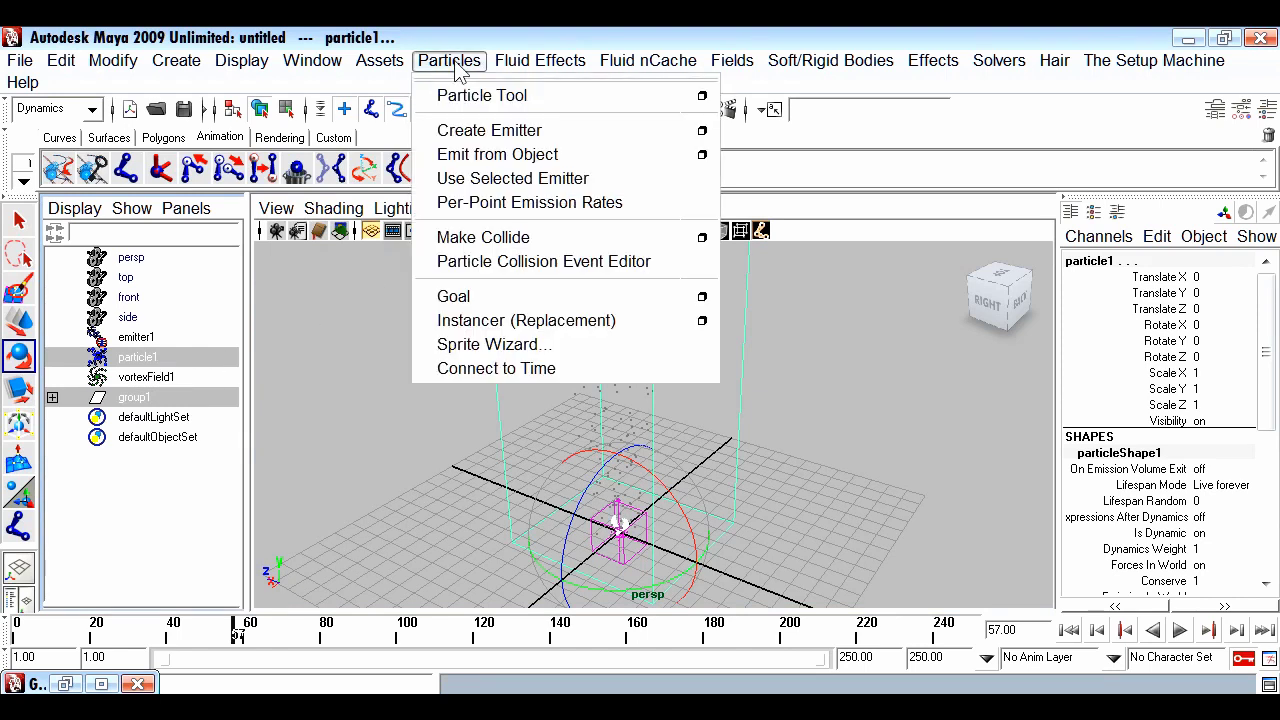
pyautogui.click(479, 322)
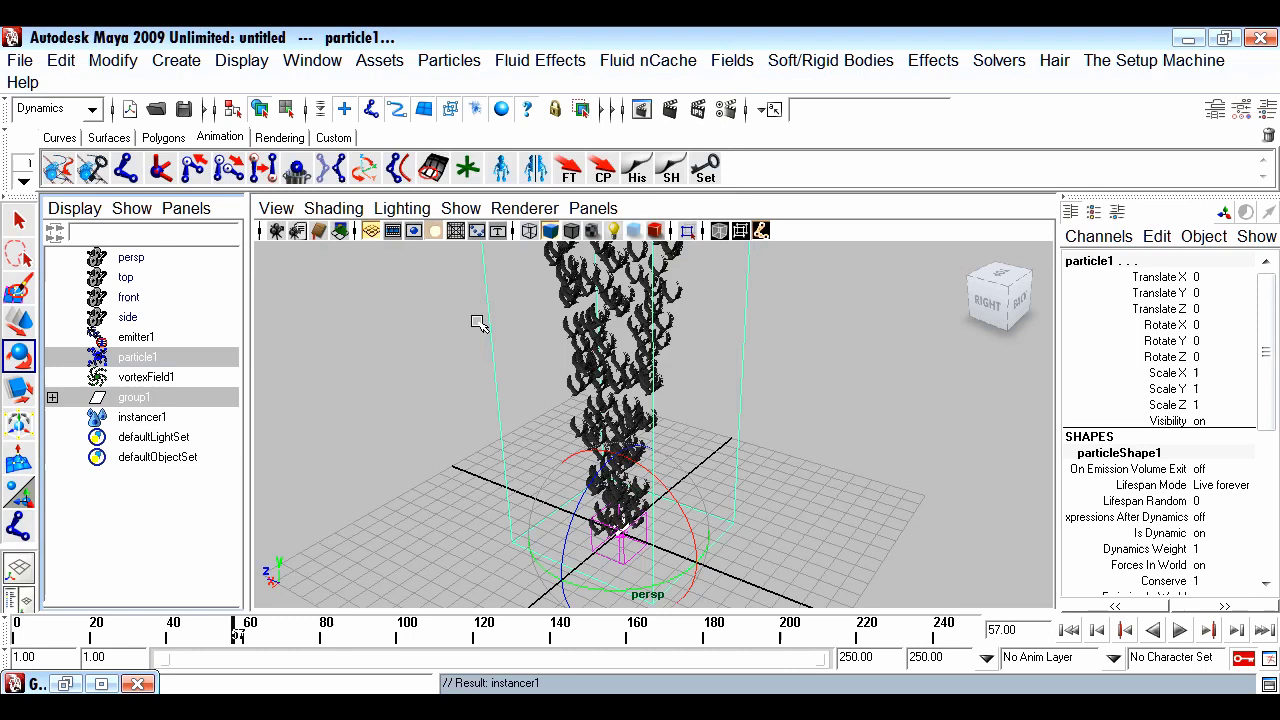
pyautogui.click(858, 402)
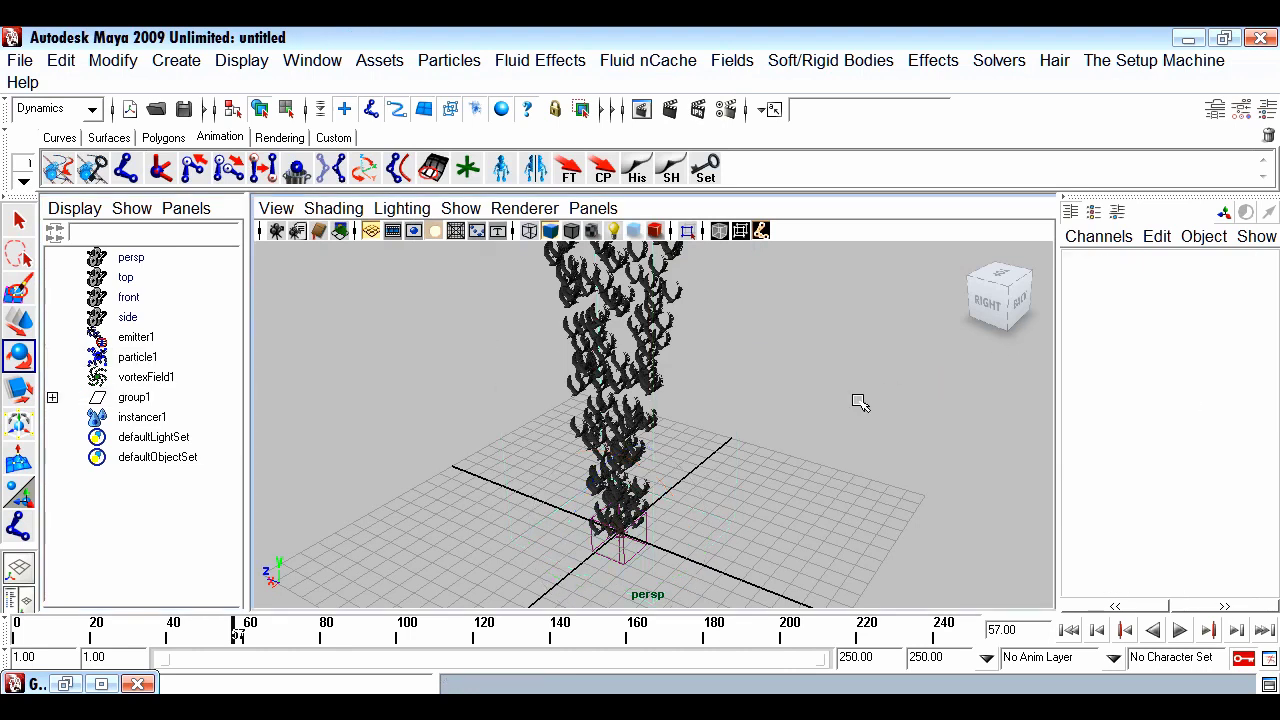
# Examine the instanced birds up close, play the animation to check their flapping, and return to frame 1
pyautogui.keyDown('alt'); pyautogui.moveTo(498, 475); pyautogui.dragTo(743, 505, button='middle'); pyautogui.keyUp('alt')
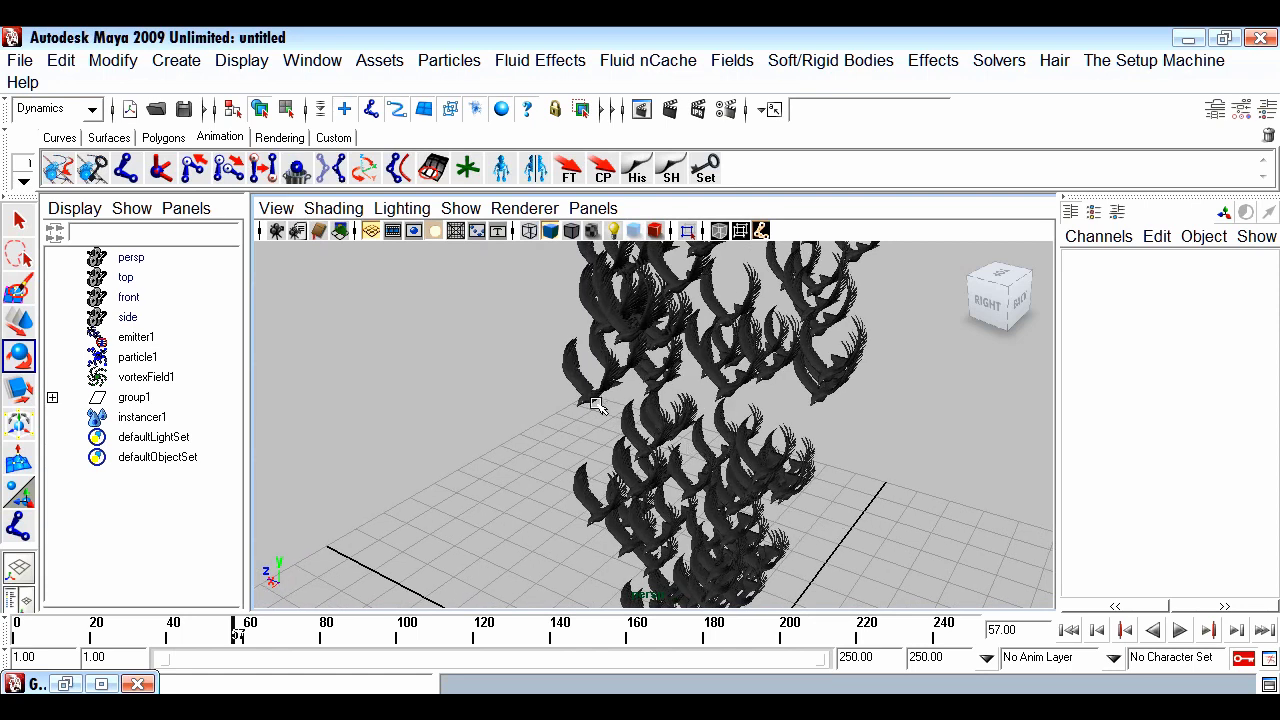
pyautogui.click(700, 492)
pyautogui.press('f')
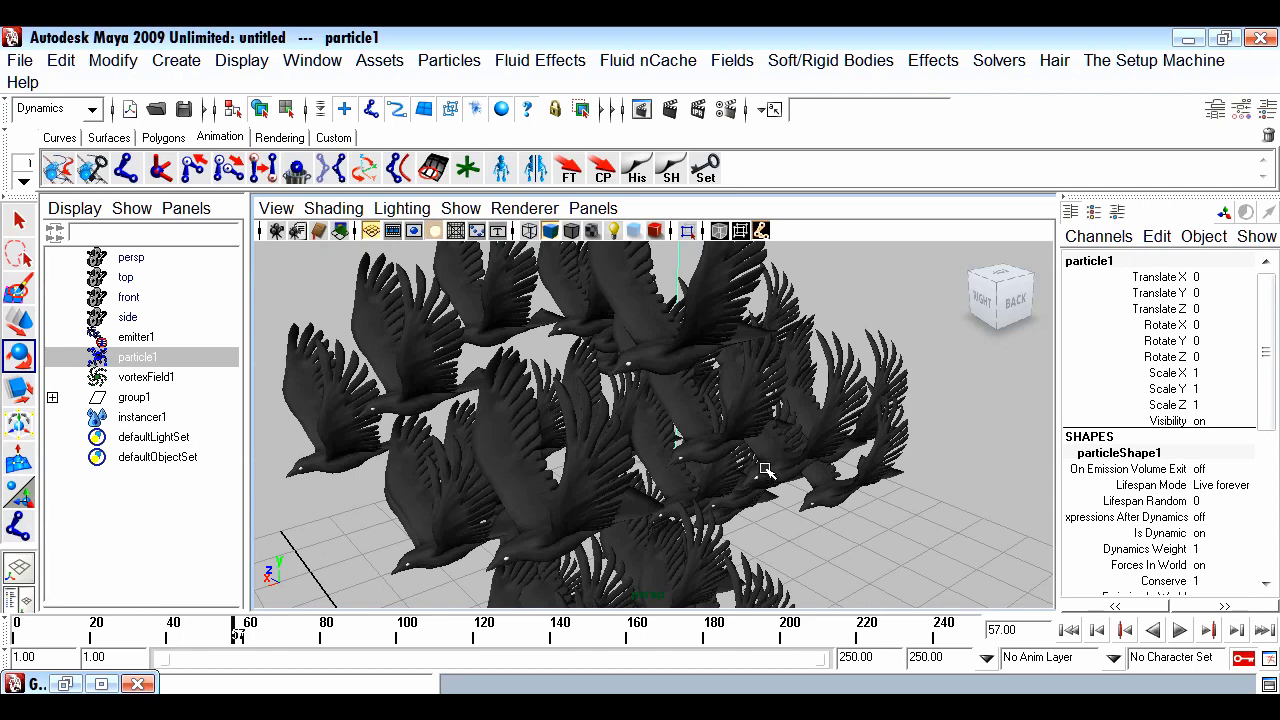
pyautogui.click(1180, 632)
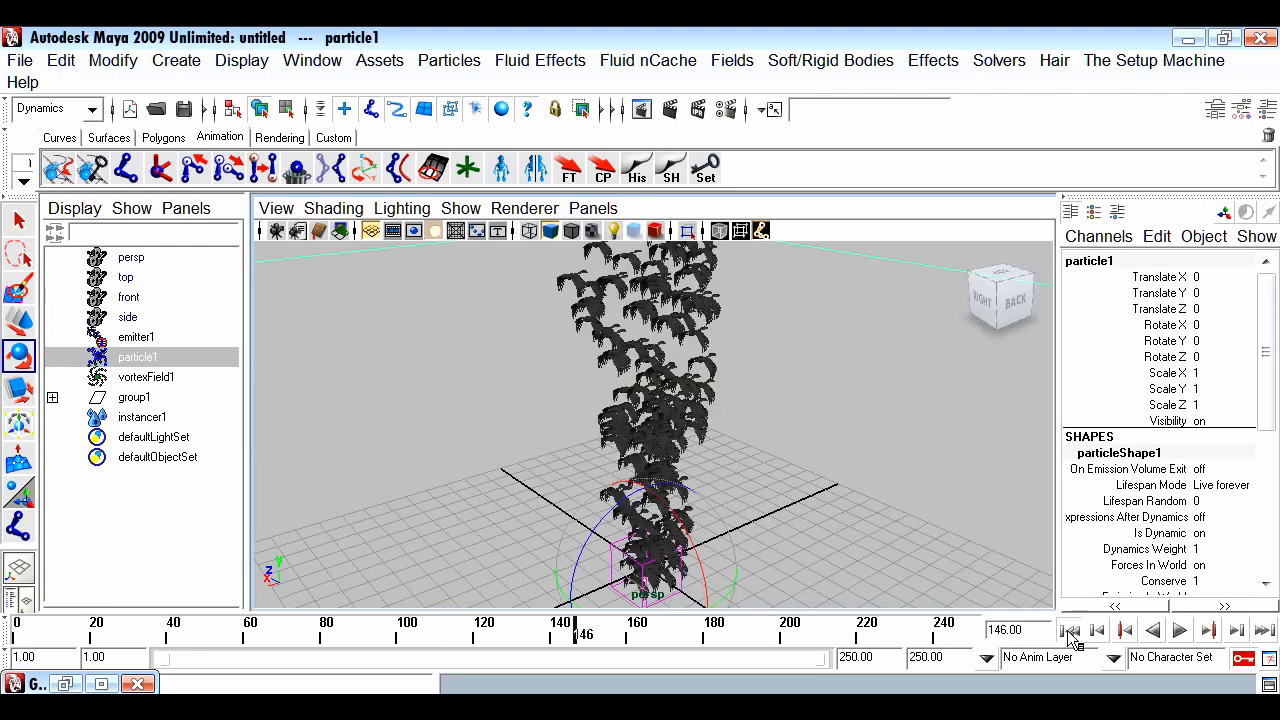
pyautogui.click(1069, 632)
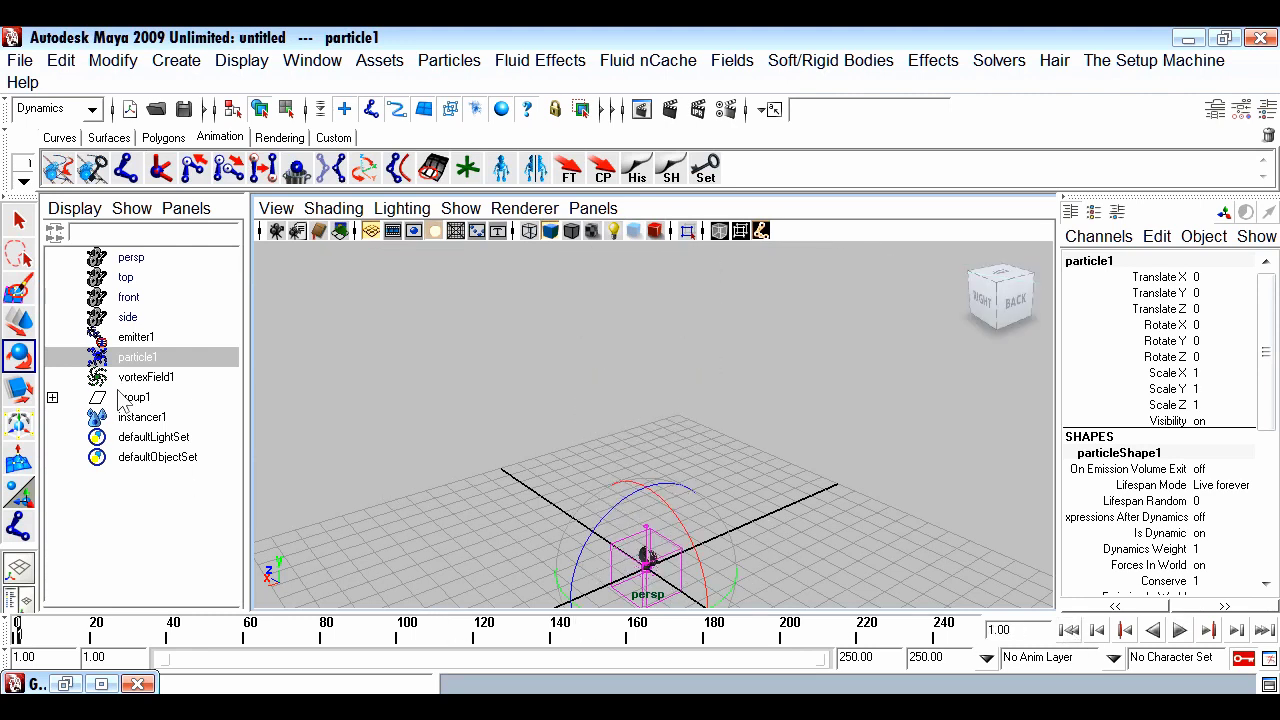
# Select the emitter, open its Rate for editing, preview the stream of birds, and return to frame 1
pyautogui.click(132, 340)
pyautogui.click(1162, 455)
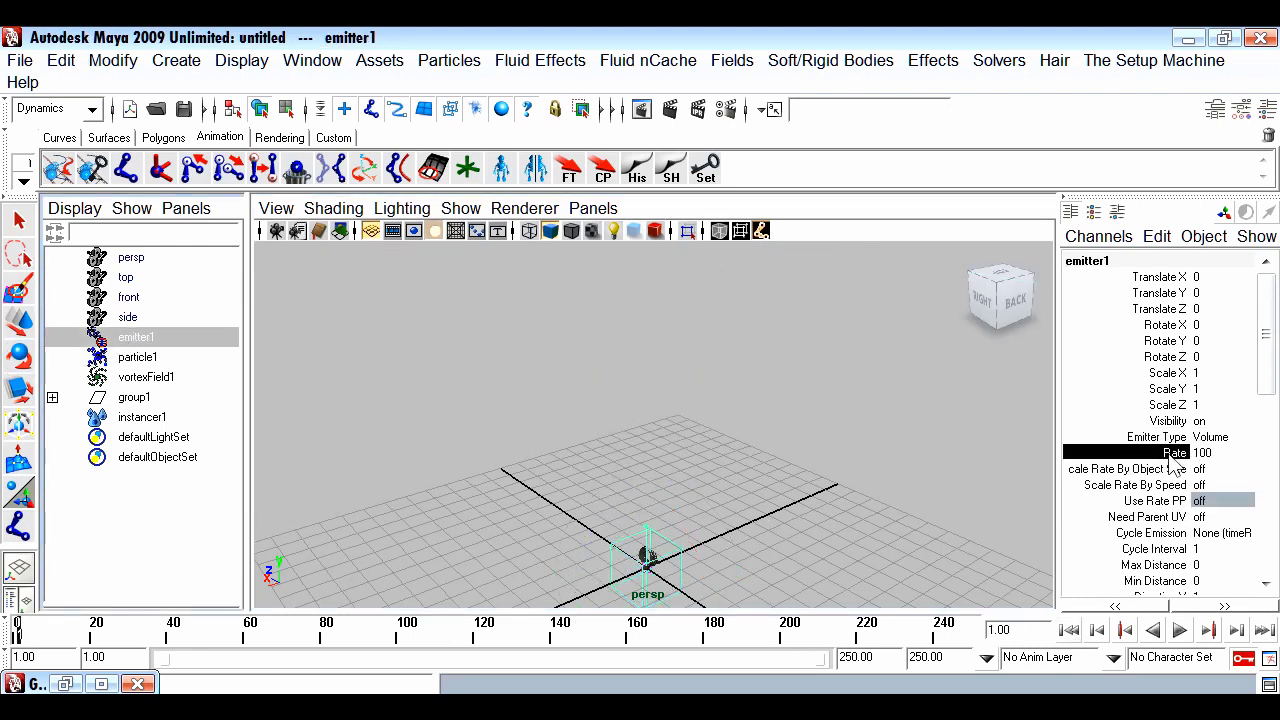
pyautogui.click(1205, 453)
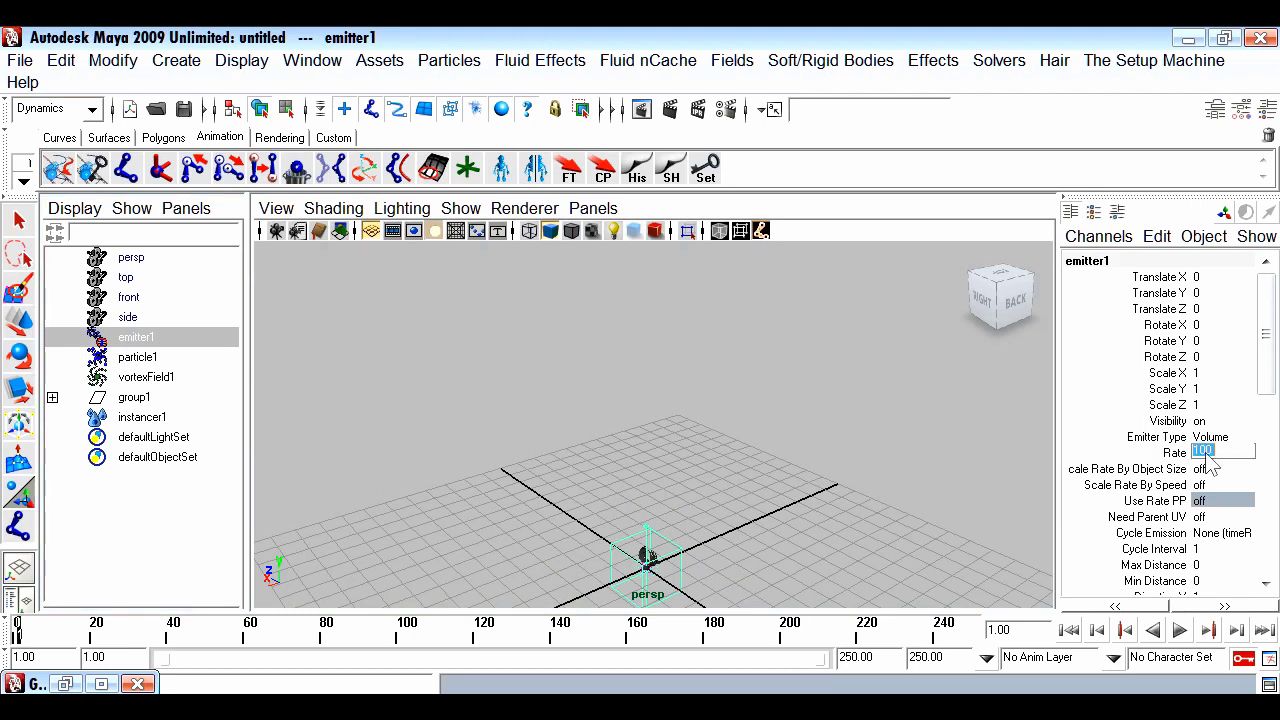
pyautogui.click(1180, 631)
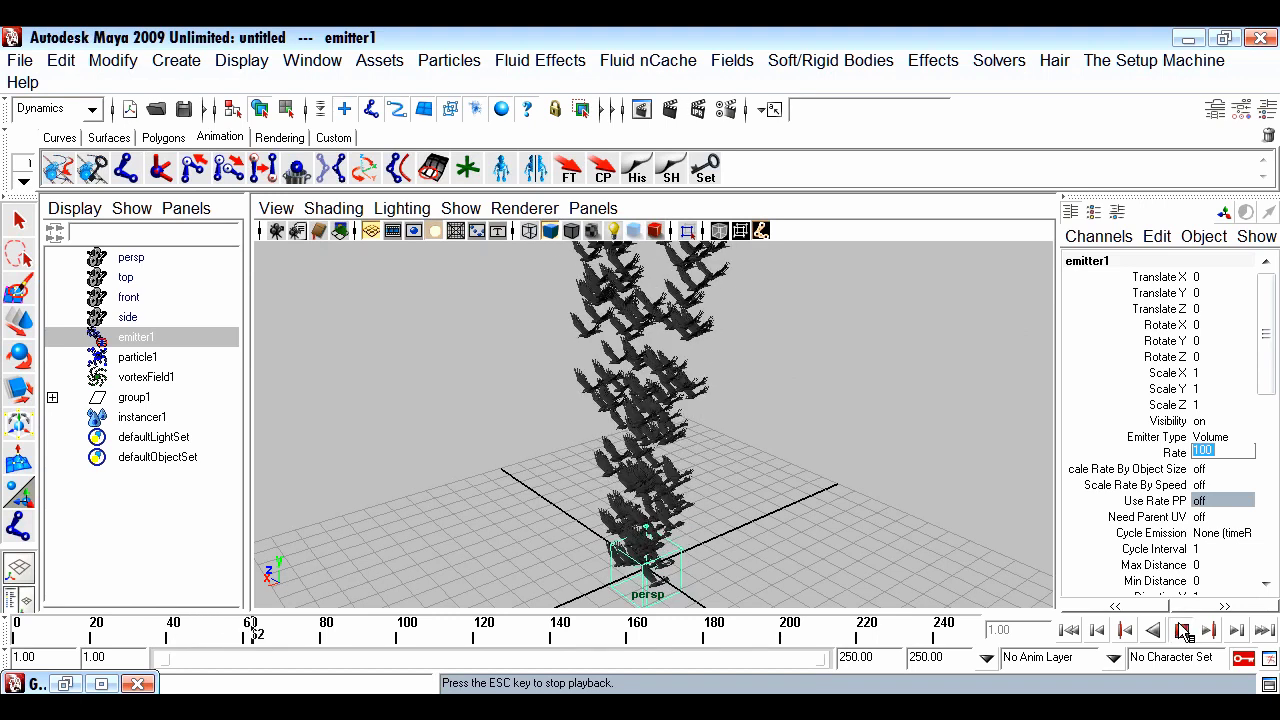
pyautogui.click(1182, 631)
pyautogui.click(1069, 631)
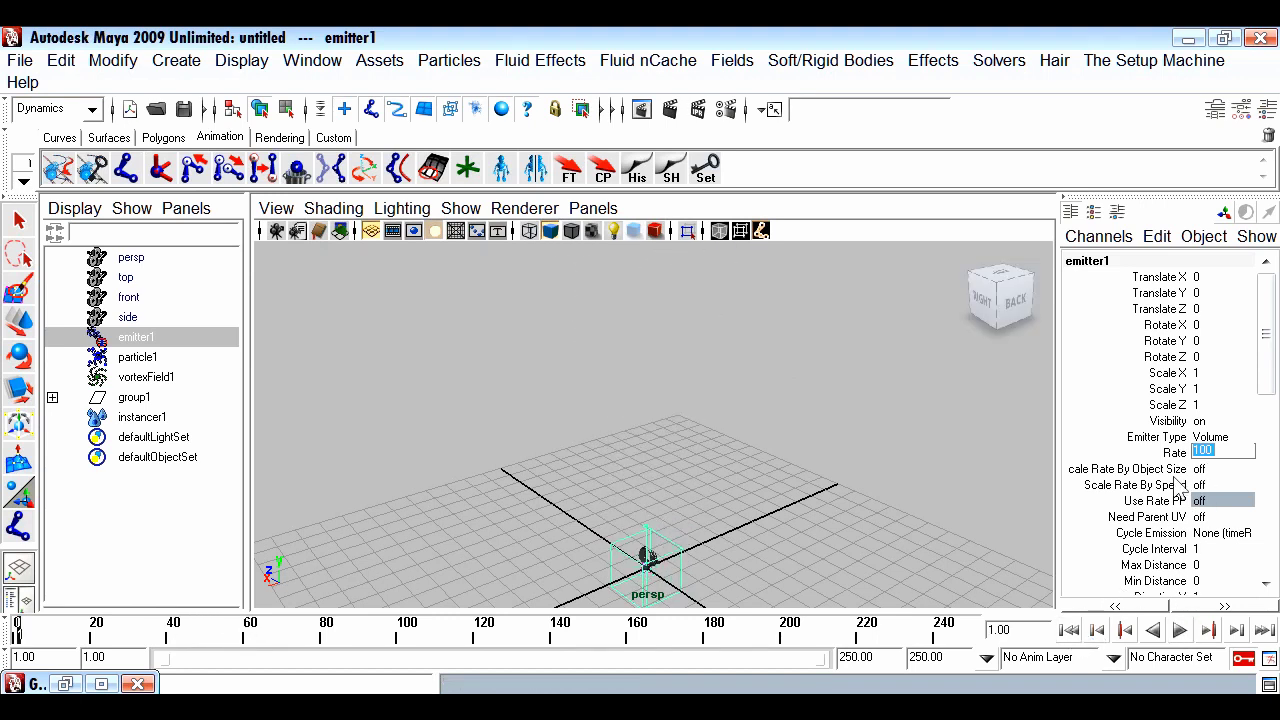
# Set the emitter's Rate to 0 and key it at frame 1
pyautogui.click(1175, 453)
pyautogui.doubleClick(1202, 456)
pyautogui.write('0')
pyautogui.click(1175, 453)
pyautogui.rightClick(1175, 458)
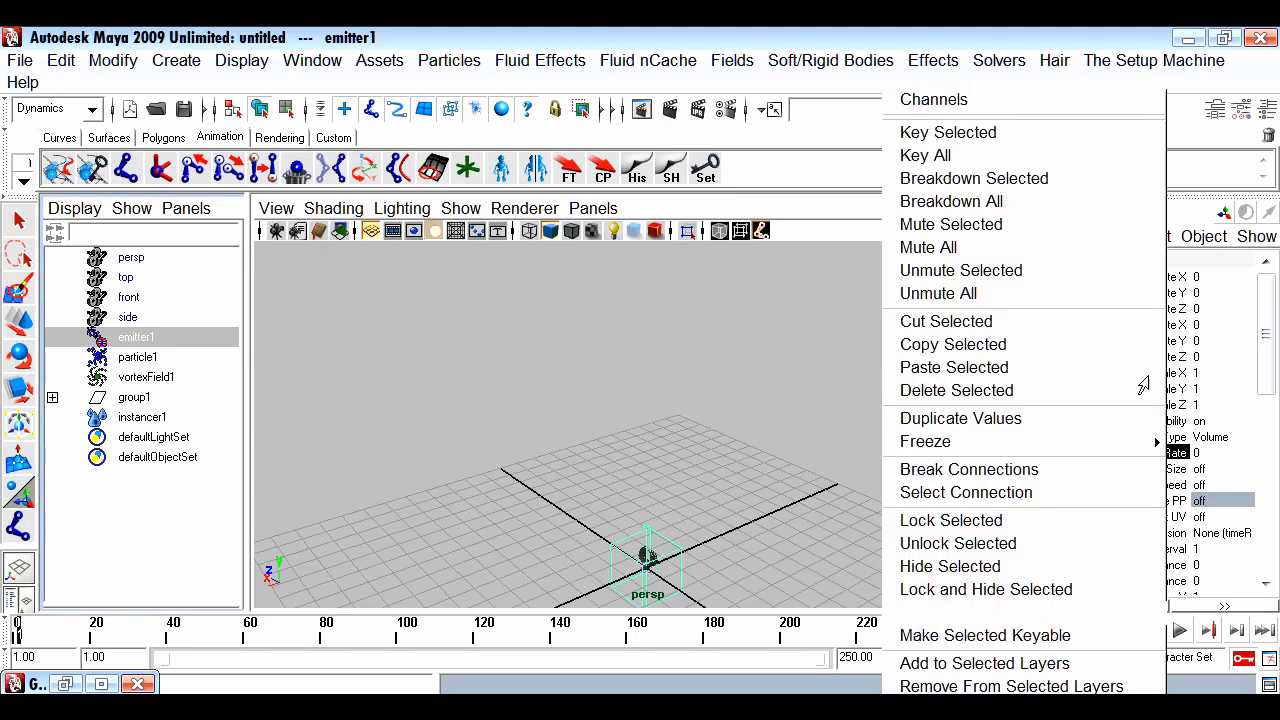
pyautogui.click(1099, 134)
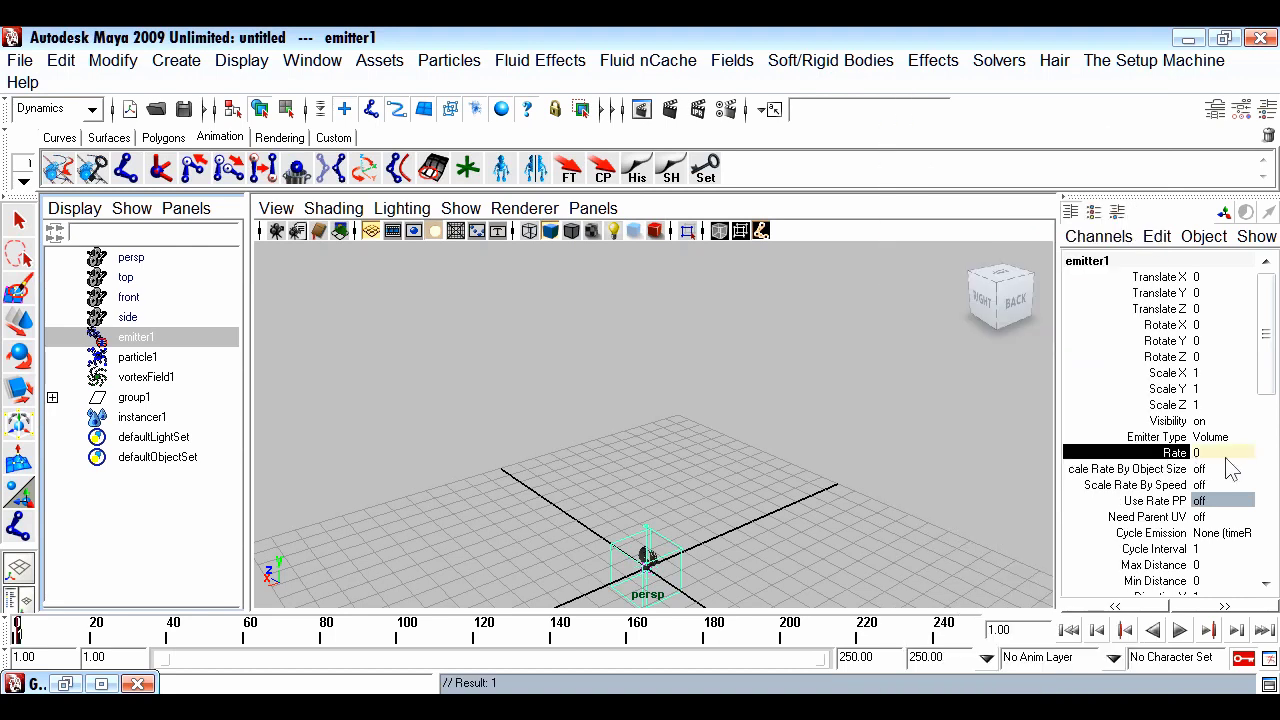
# Play the animation up to frame 67 and set the emitter's Rate to 20 there
pyautogui.click(1180, 631)
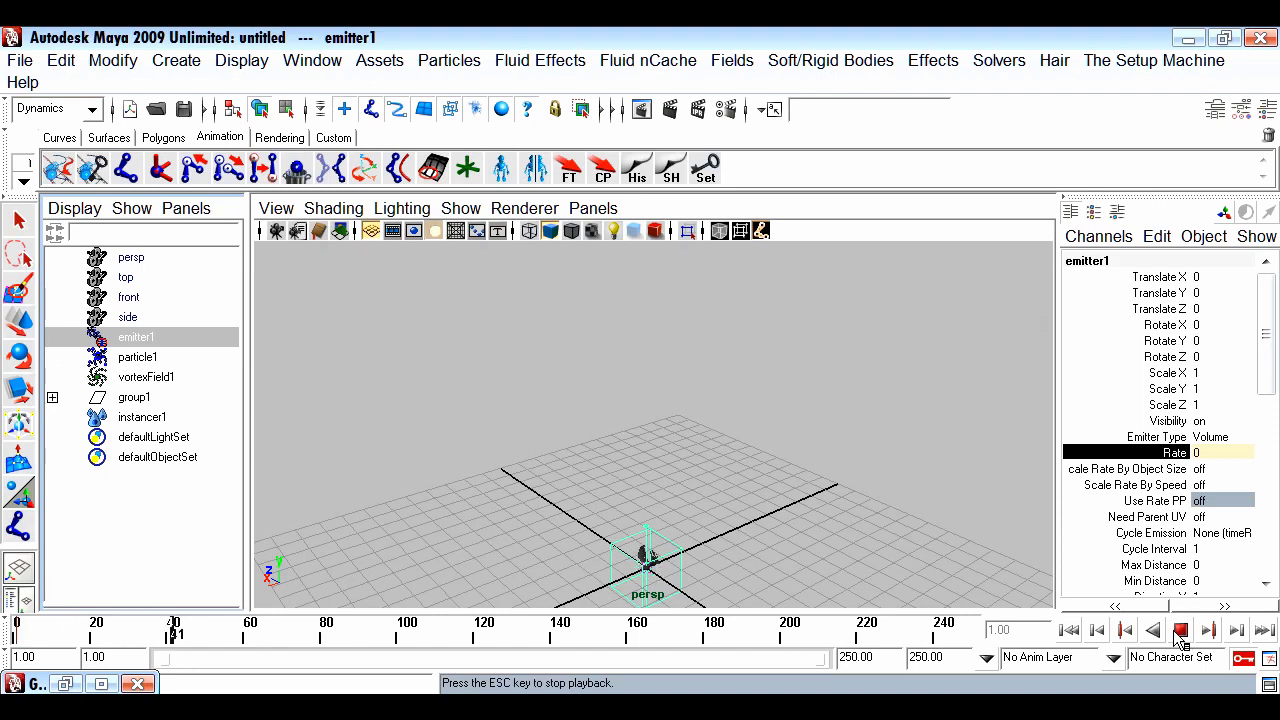
pyautogui.click(1180, 631)
pyautogui.click(1210, 455)
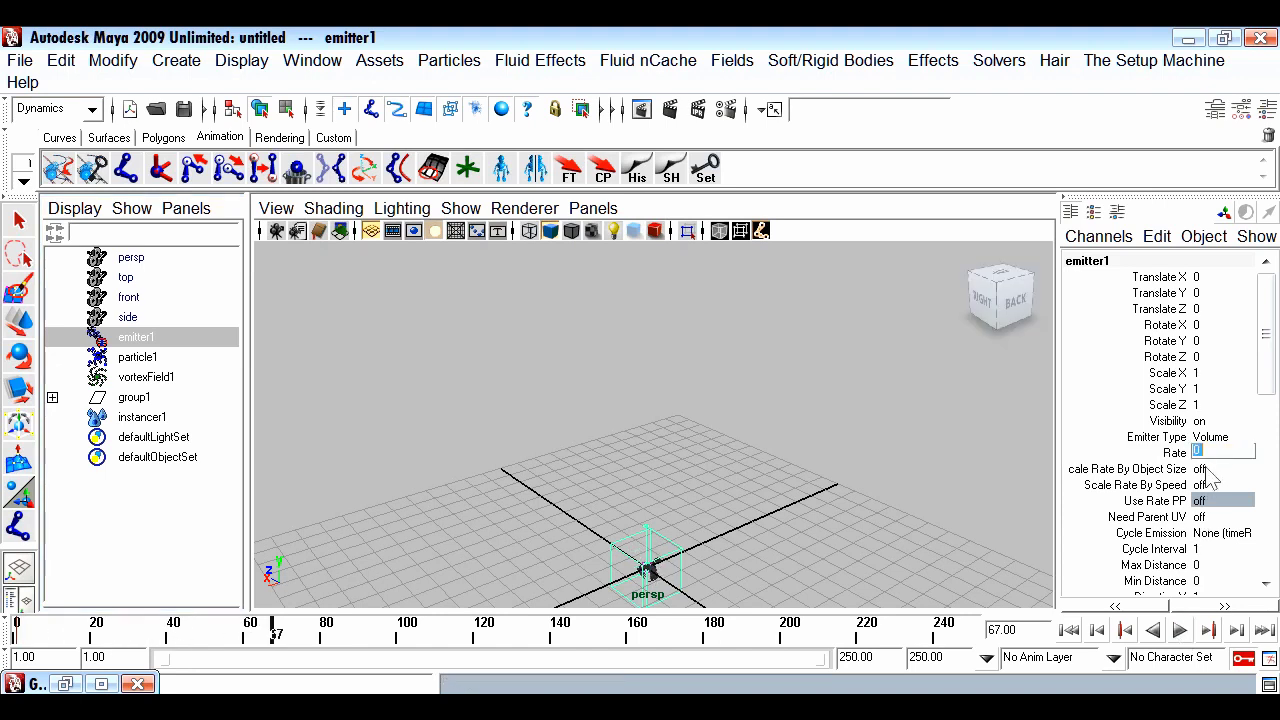
pyautogui.write('20')
pyautogui.press('Return')
# Play on to frame 128 and key the emitter's Rate of 20 at that frame
pyautogui.click(1180, 634)
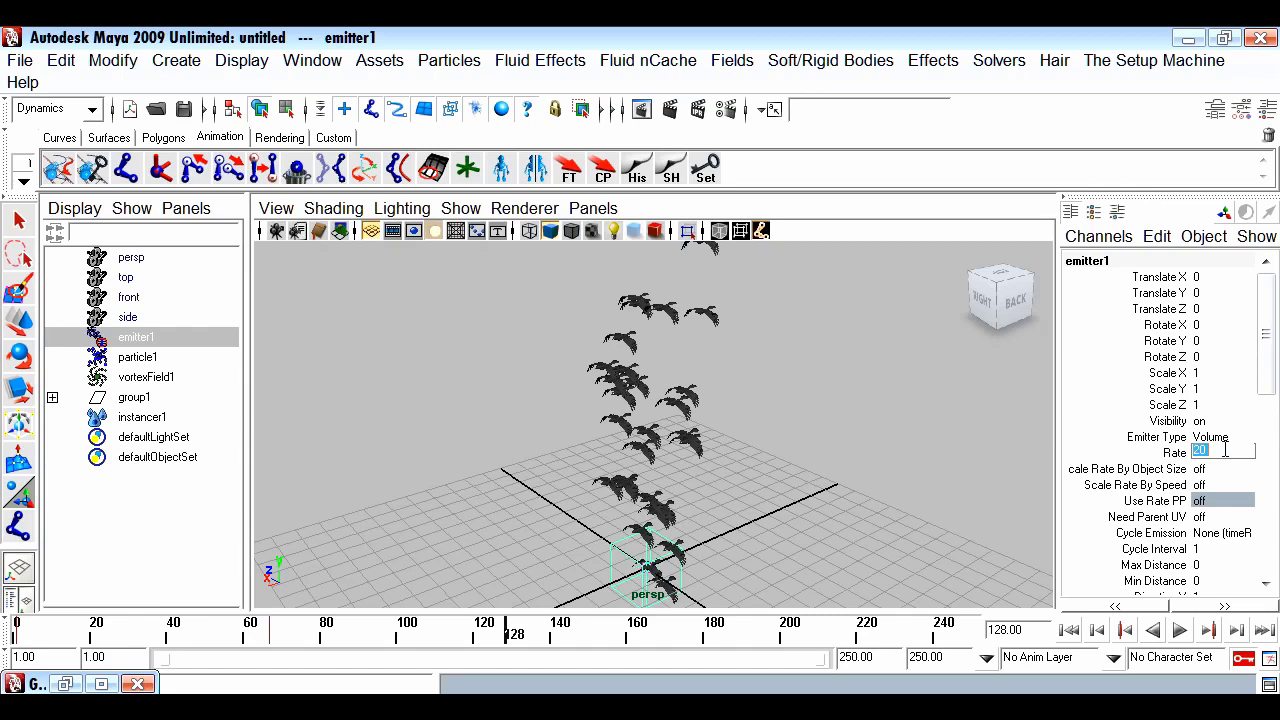
pyautogui.click(1175, 453)
pyautogui.rightClick(1175, 453)
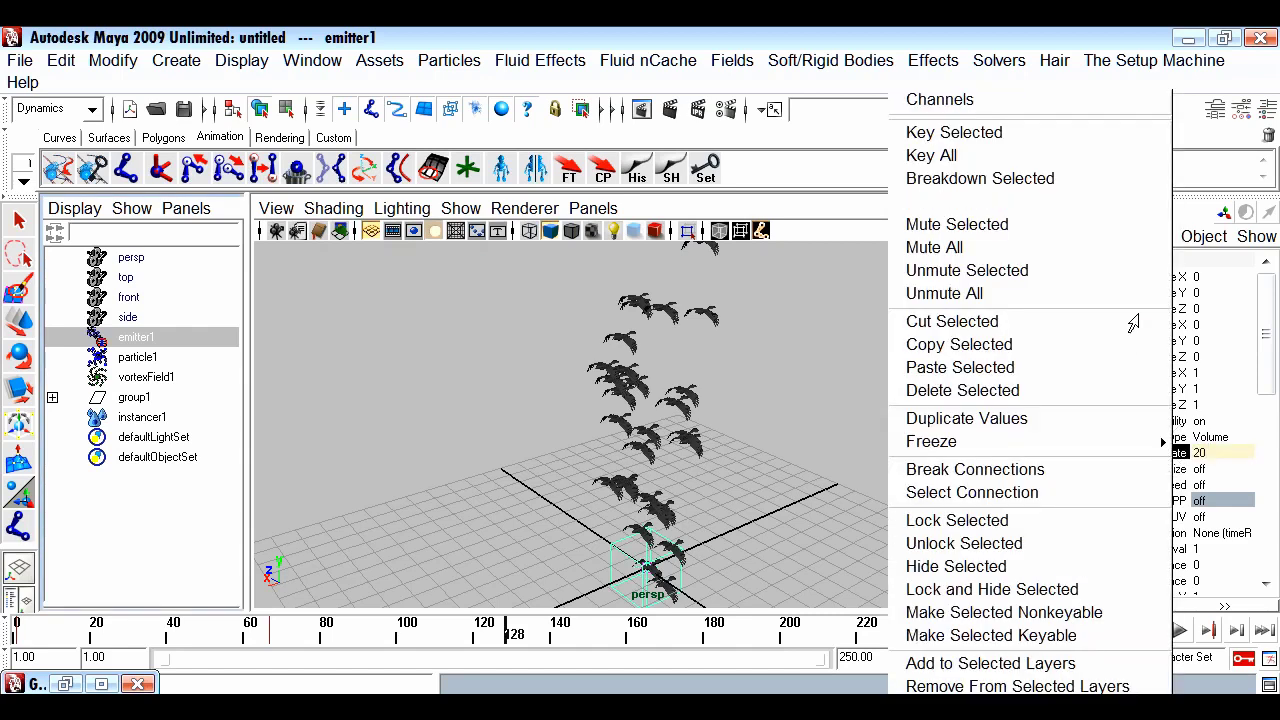
pyautogui.click(1082, 132)
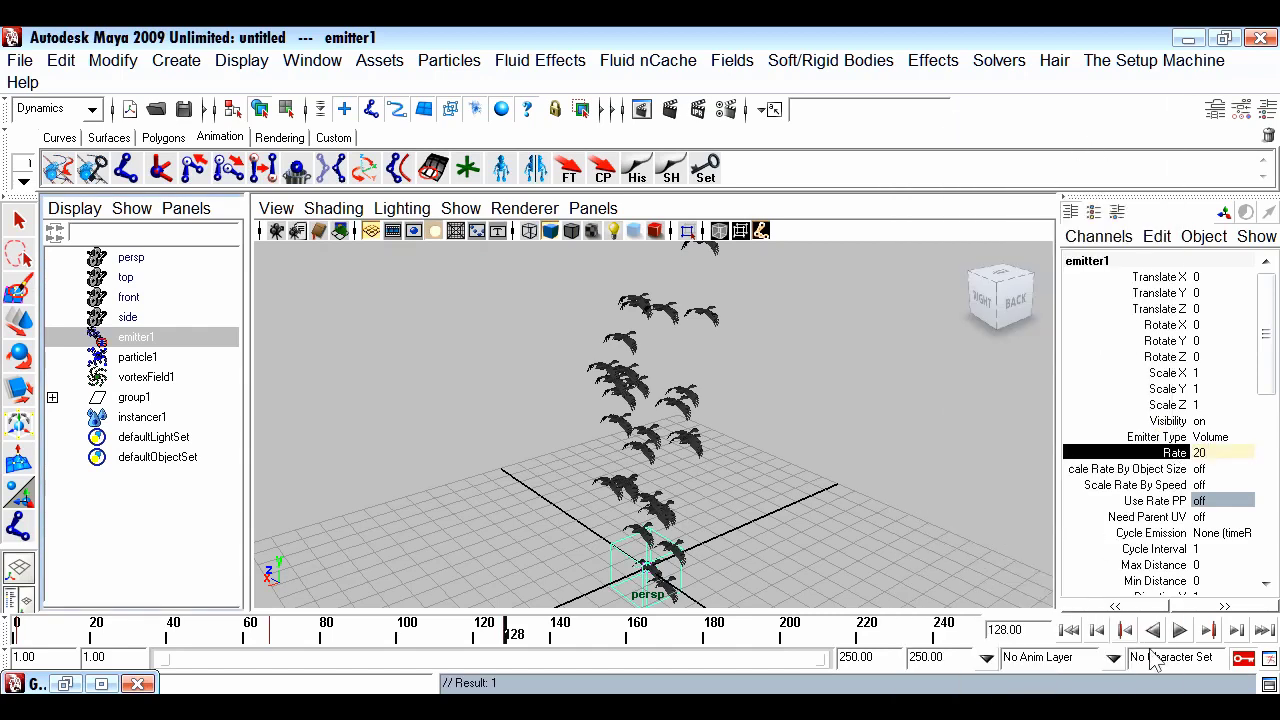
# Play on to frame 183 and set the emitter's Rate to 0 there
pyautogui.click(1180, 630)
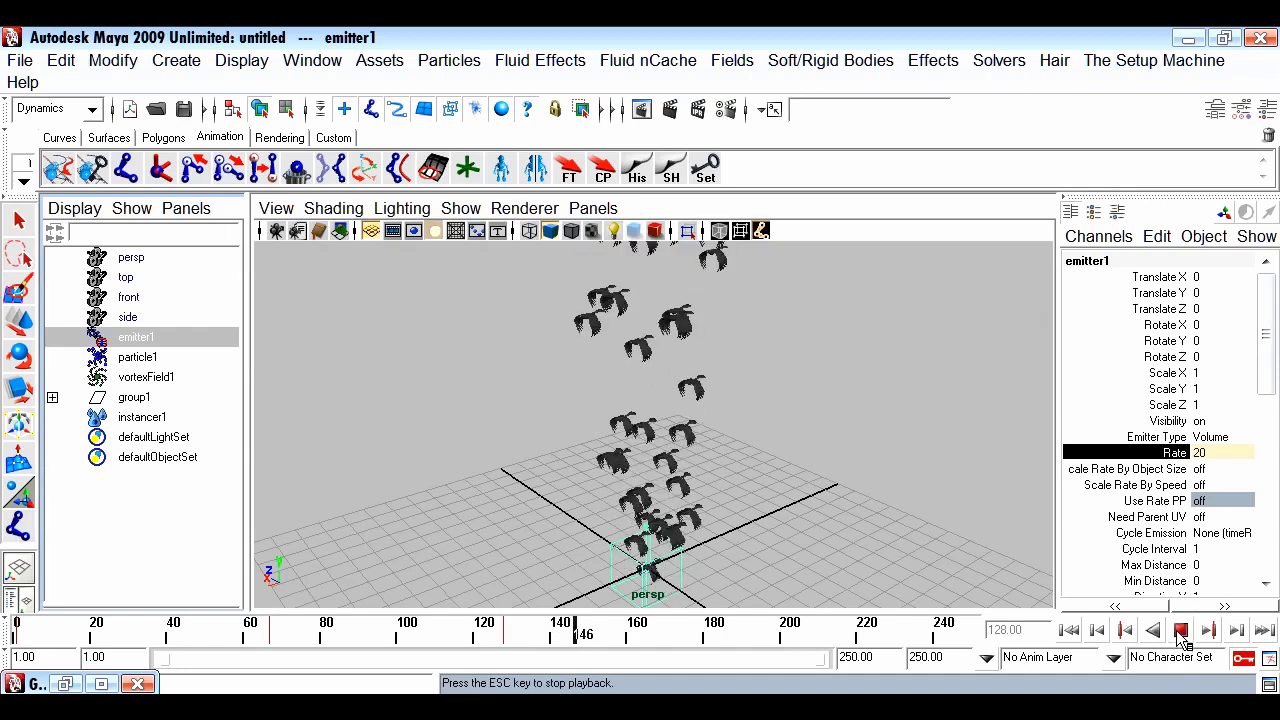
pyautogui.click(1180, 630)
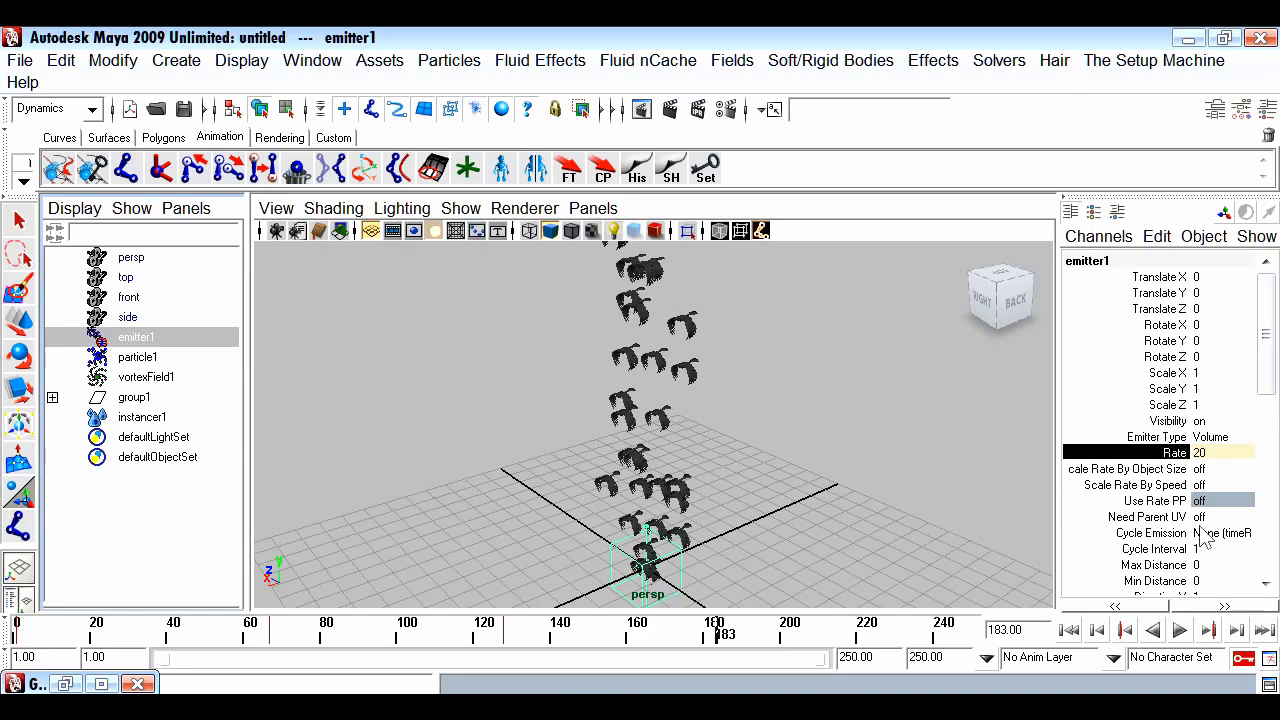
pyautogui.doubleClick(1205, 453)
pyautogui.press('Return')
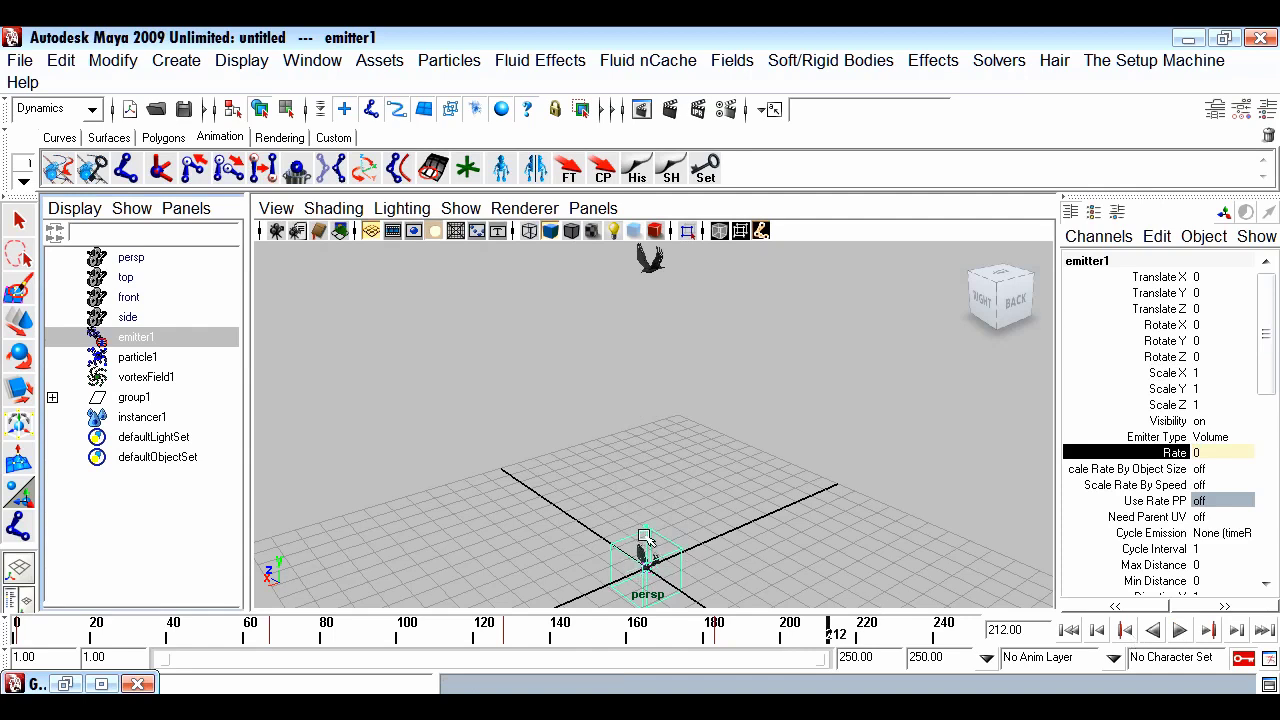
# Hide the original bird group at the emitter, keeping the instanced birds displayed
pyautogui.click(125, 398)
pyautogui.press('e')
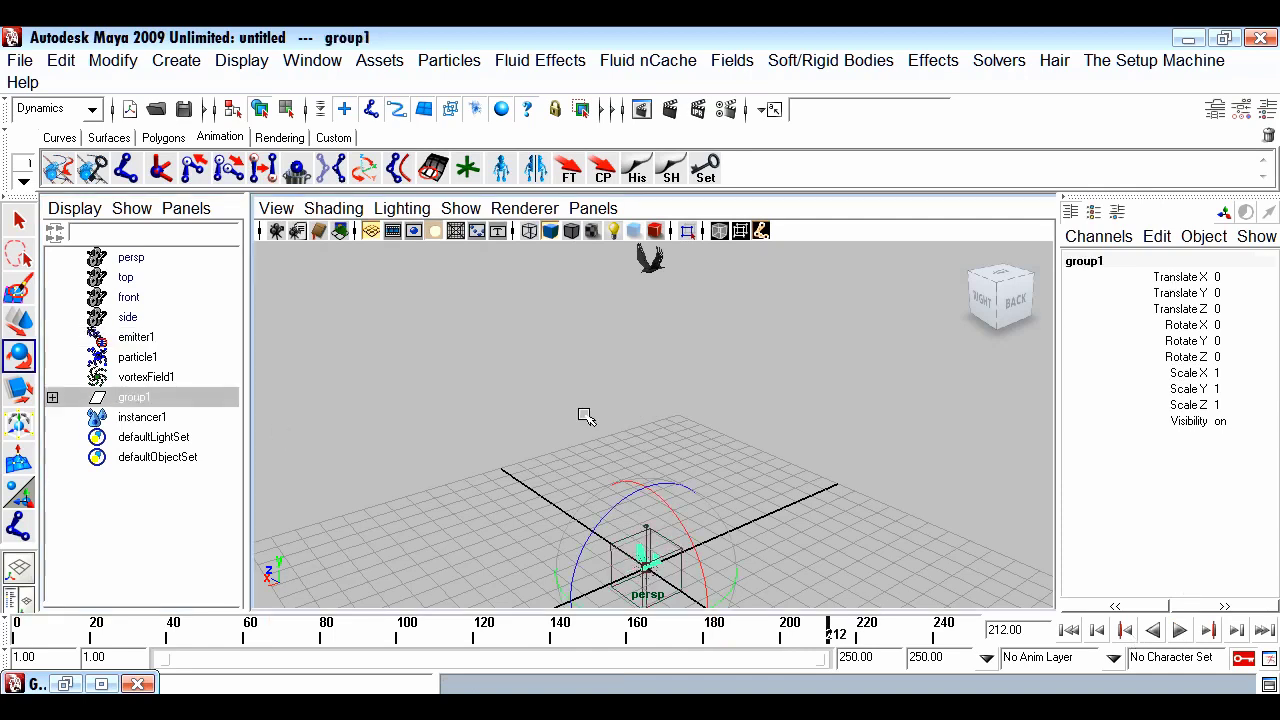
pyautogui.click(586, 416)
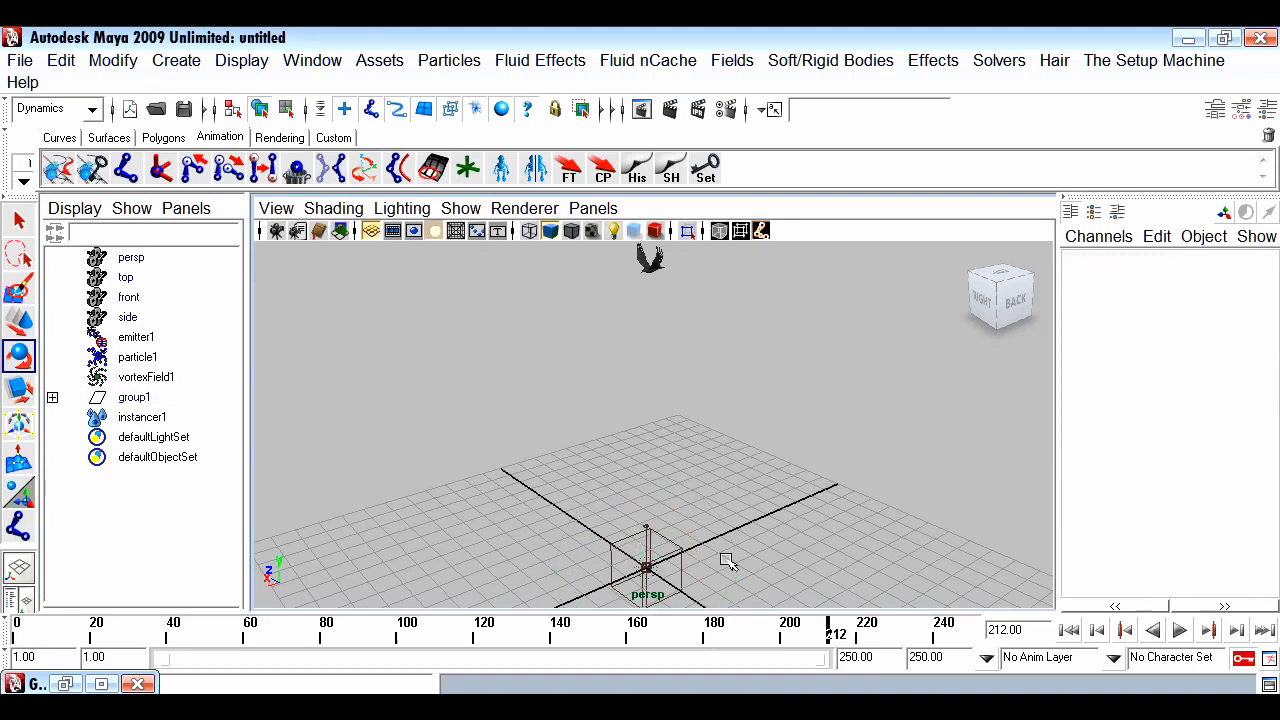
# Play the bird animation from frame 1 in a wide perspective view to check how the flock spreads
pyautogui.click(1068, 630)
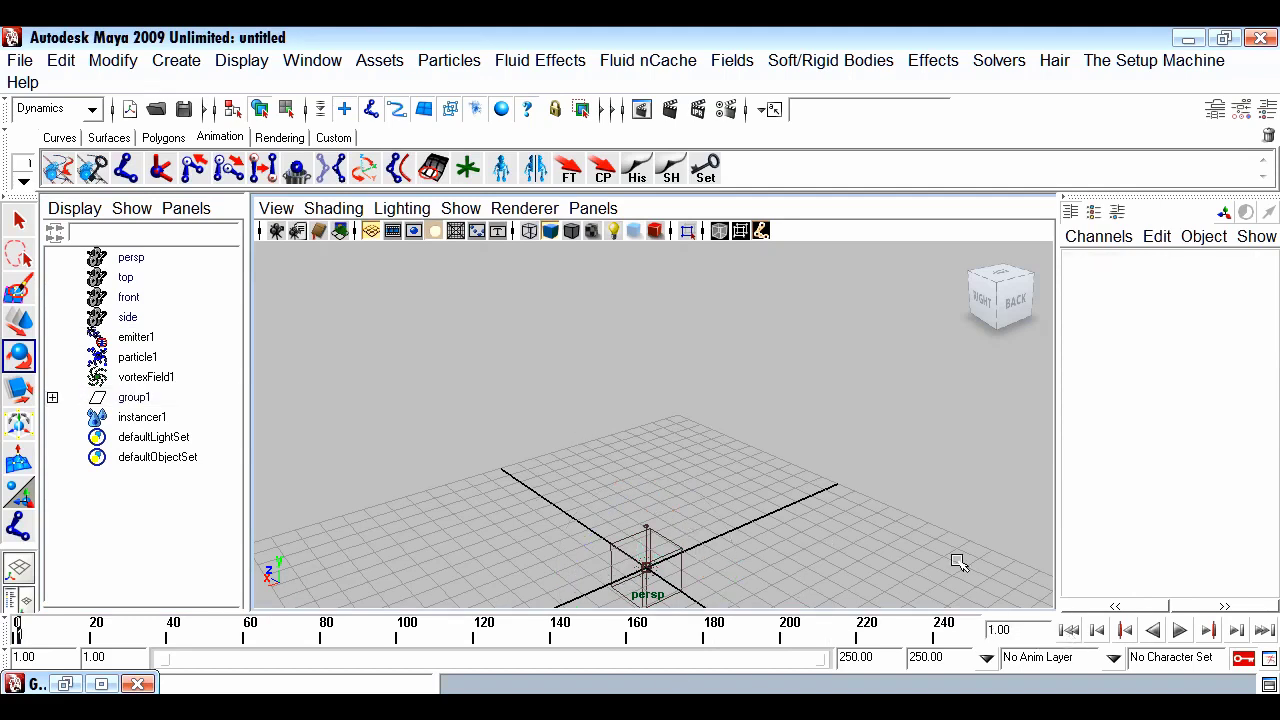
pyautogui.keyDown('alt'); pyautogui.moveTo(957, 557); pyautogui.dragTo(519, 525, button='right'); pyautogui.keyUp('alt')
pyautogui.keyDown('alt'); pyautogui.moveTo(519, 525); pyautogui.dragTo(764, 545); pyautogui.keyUp('alt')
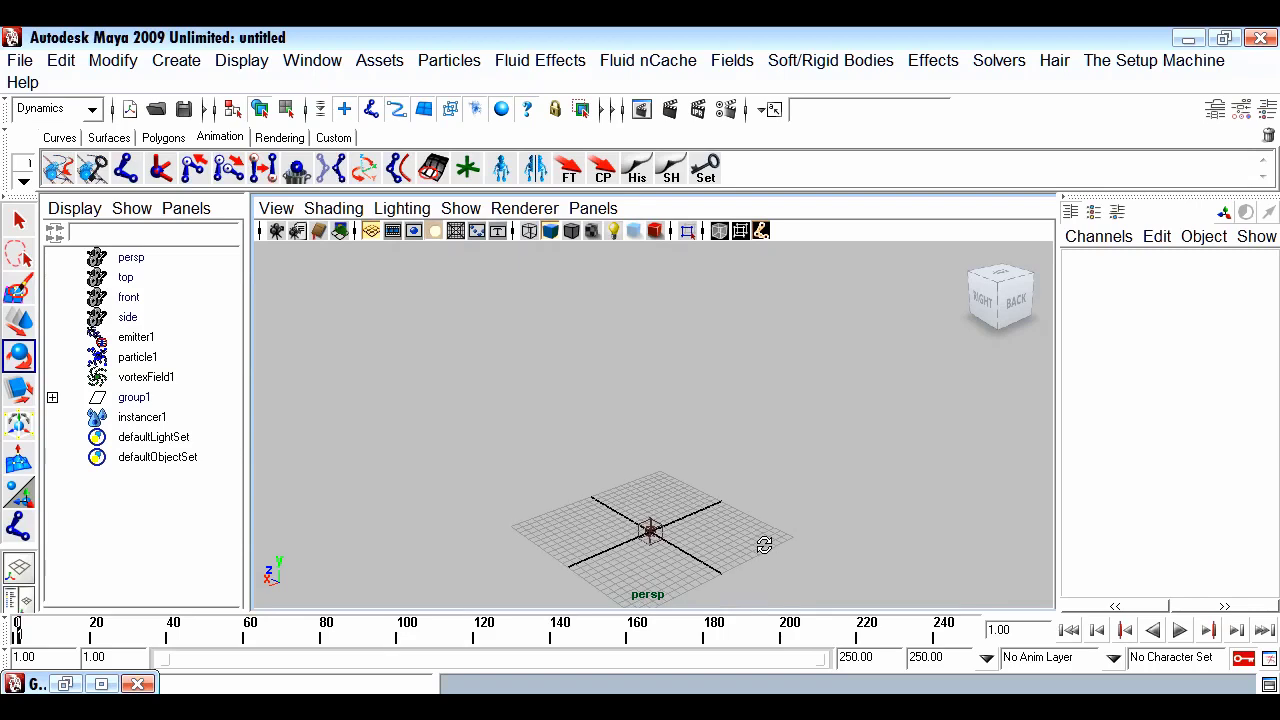
pyautogui.click(1180, 630)
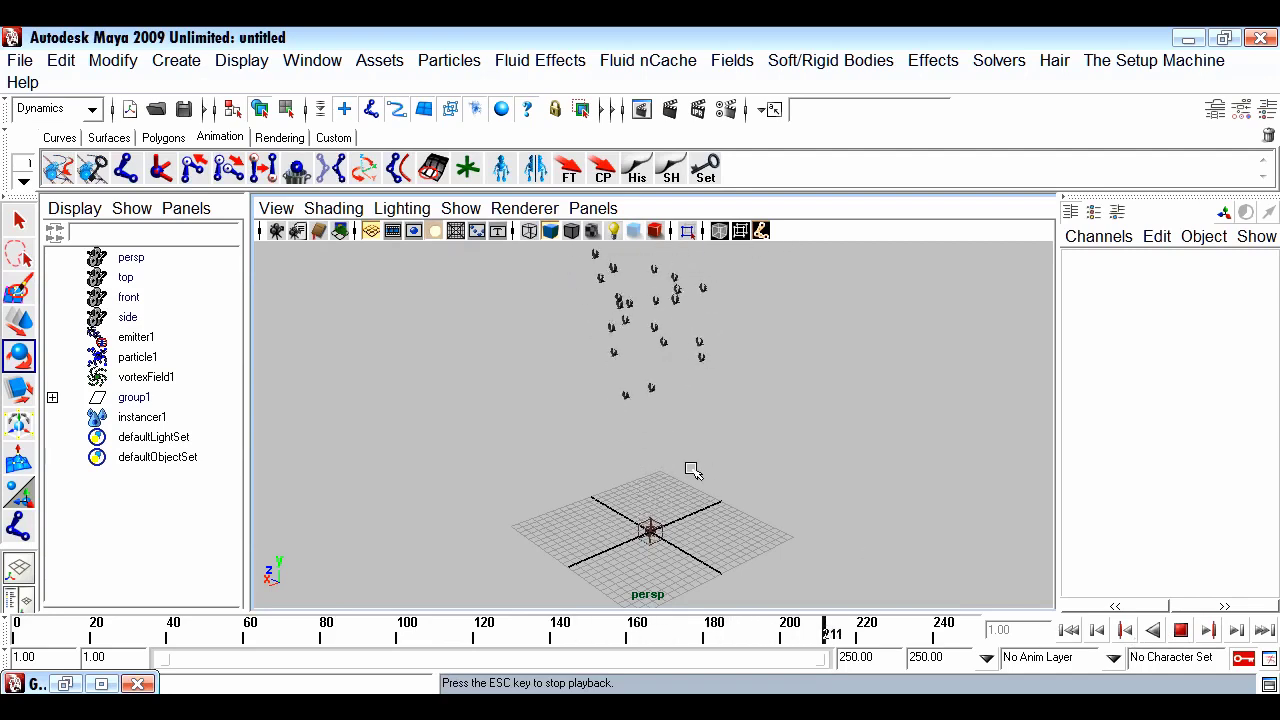
pyautogui.keyDown('alt'); pyautogui.moveTo(737, 551); pyautogui.dragTo(587, 512, button='right'); pyautogui.keyUp('alt')
pyautogui.keyDown('alt'); pyautogui.moveTo(587, 512); pyautogui.dragTo(572, 610, button='middle'); pyautogui.keyUp('alt')
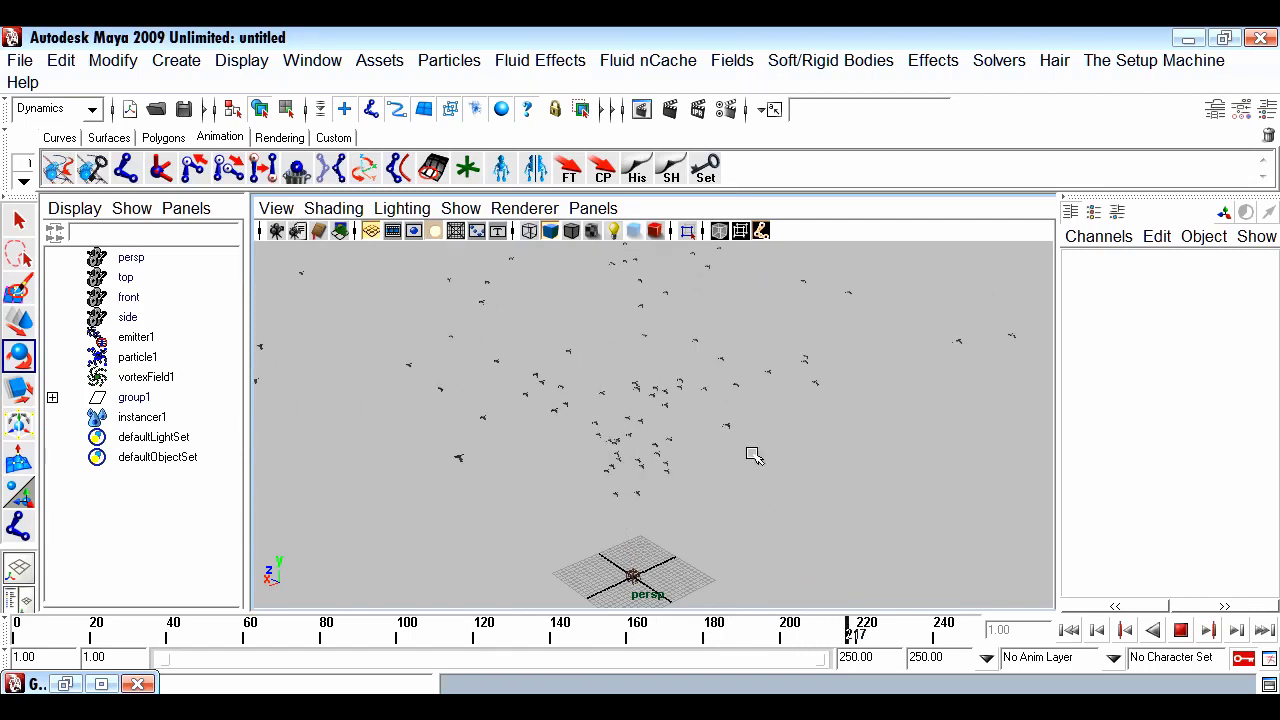
pyautogui.click(1181, 632)
# Replay the simulation from frame 1 to examine the swirling flock above the grid, and stop at frame 163
pyautogui.scroll(5, 662, 497)
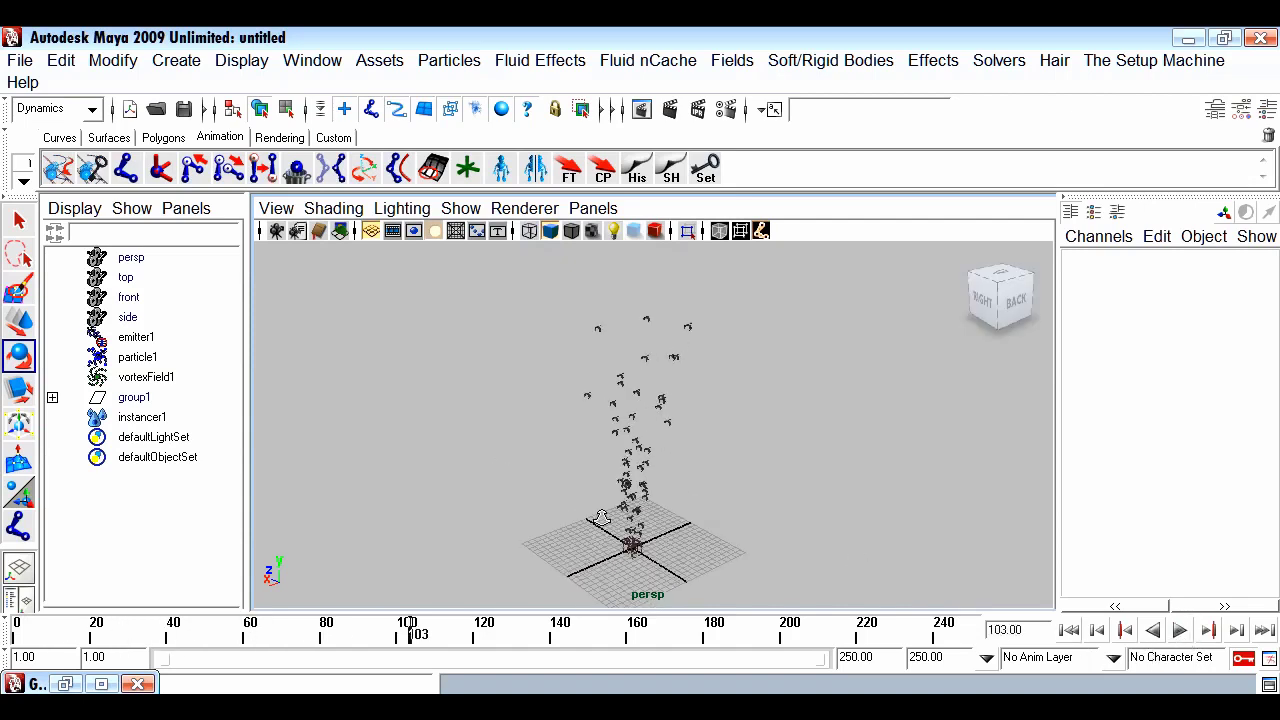
pyautogui.scroll(-5, 780, 424)
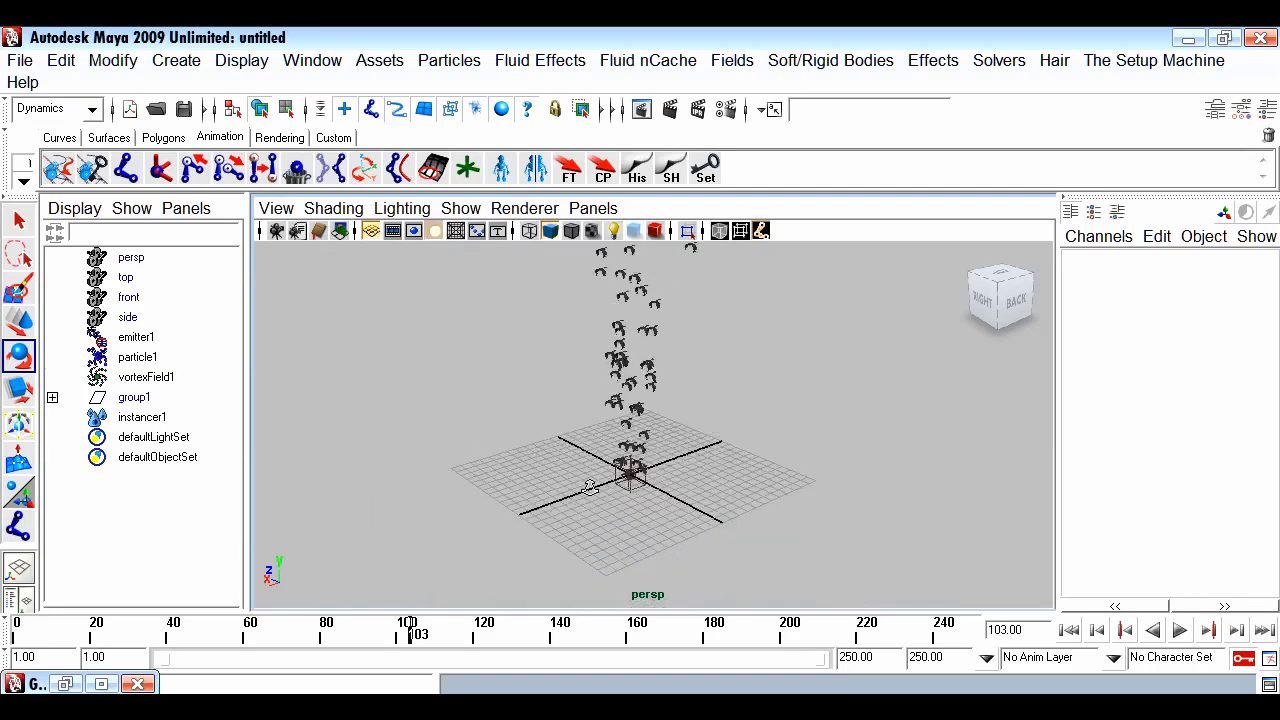
pyautogui.scroll(2, 760, 538)
pyautogui.scroll(-3, 551, 514)
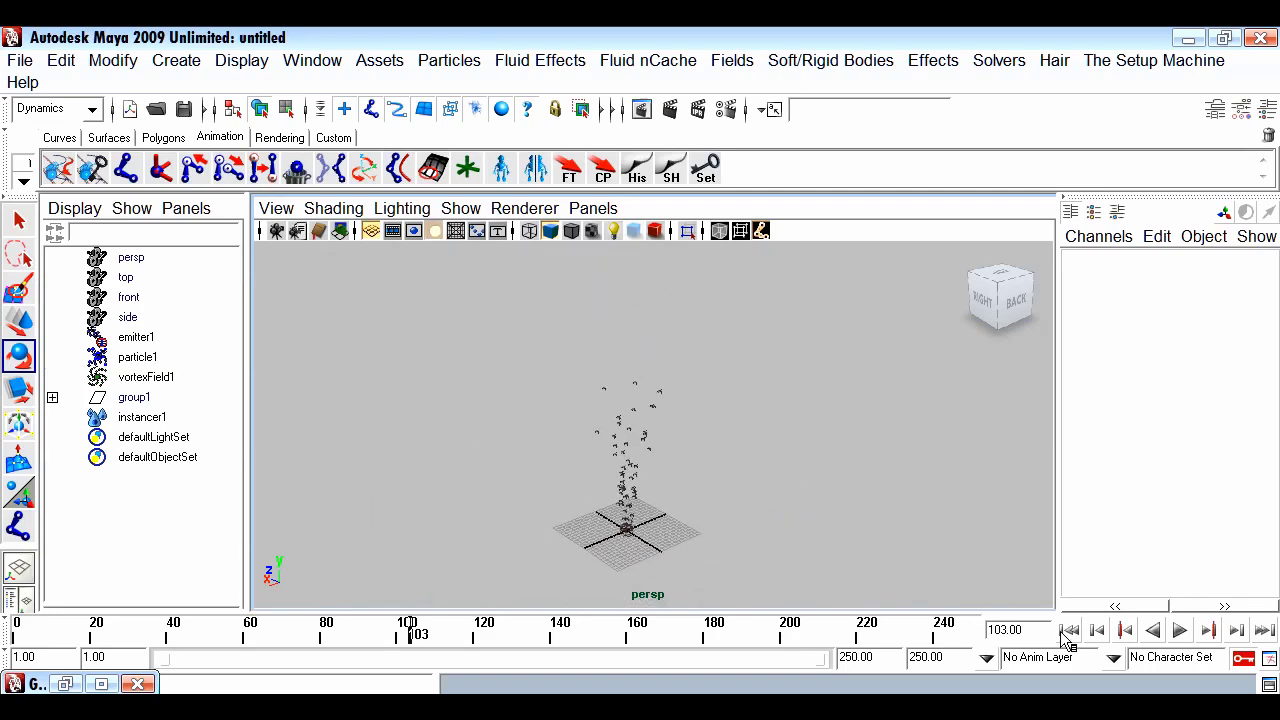
pyautogui.click(1068, 630)
pyautogui.click(1178, 633)
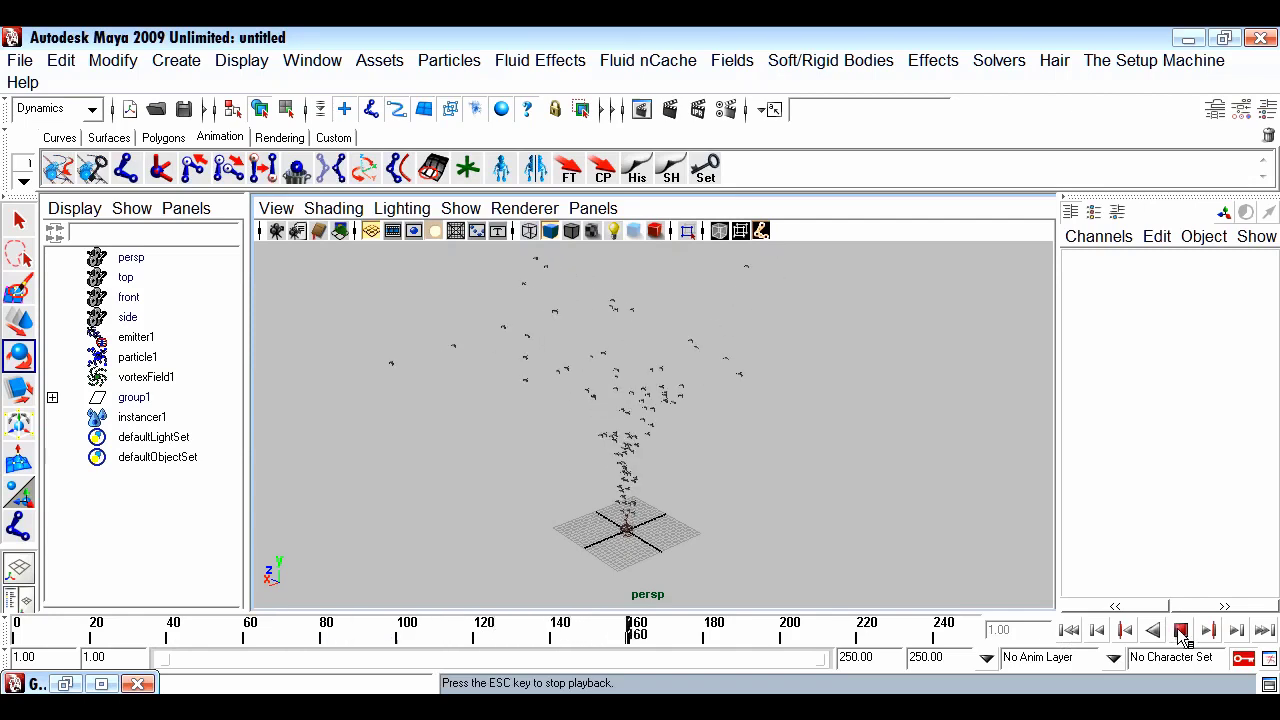
pyautogui.click(1180, 633)
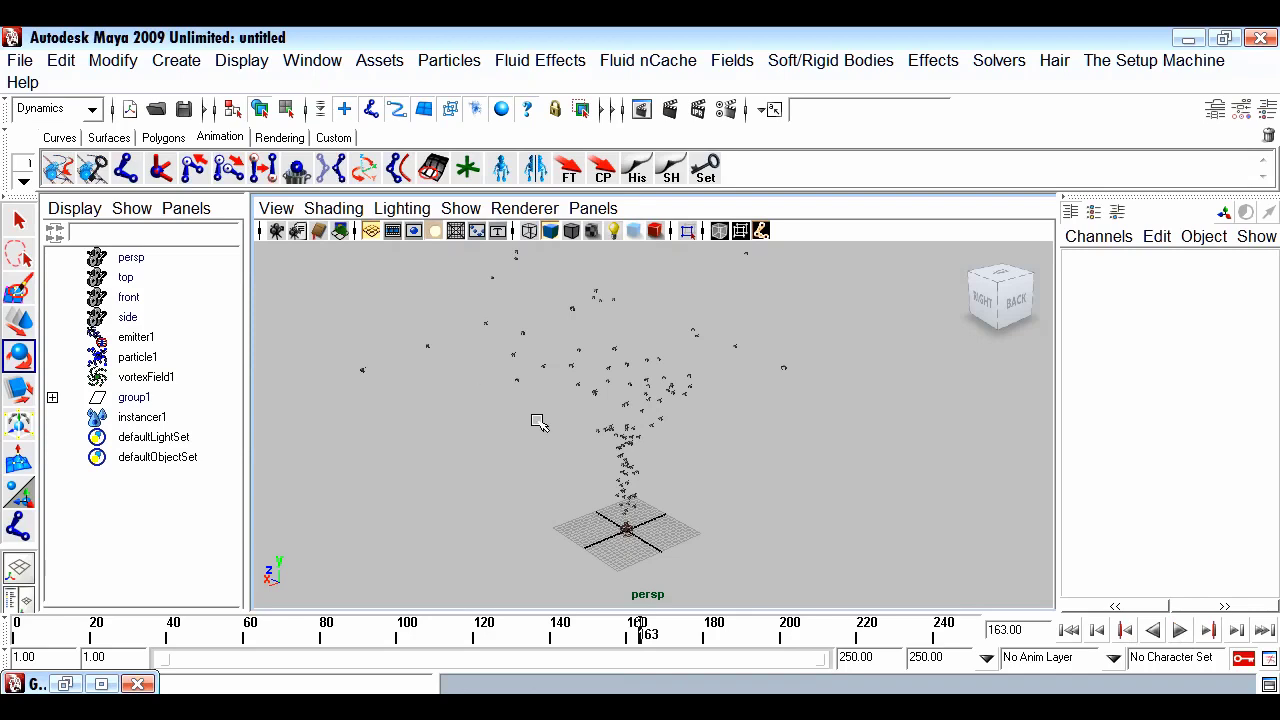
# Turn on Use Max Distance for the vortex field and set its Max Distance to 10
pyautogui.click(168, 379)
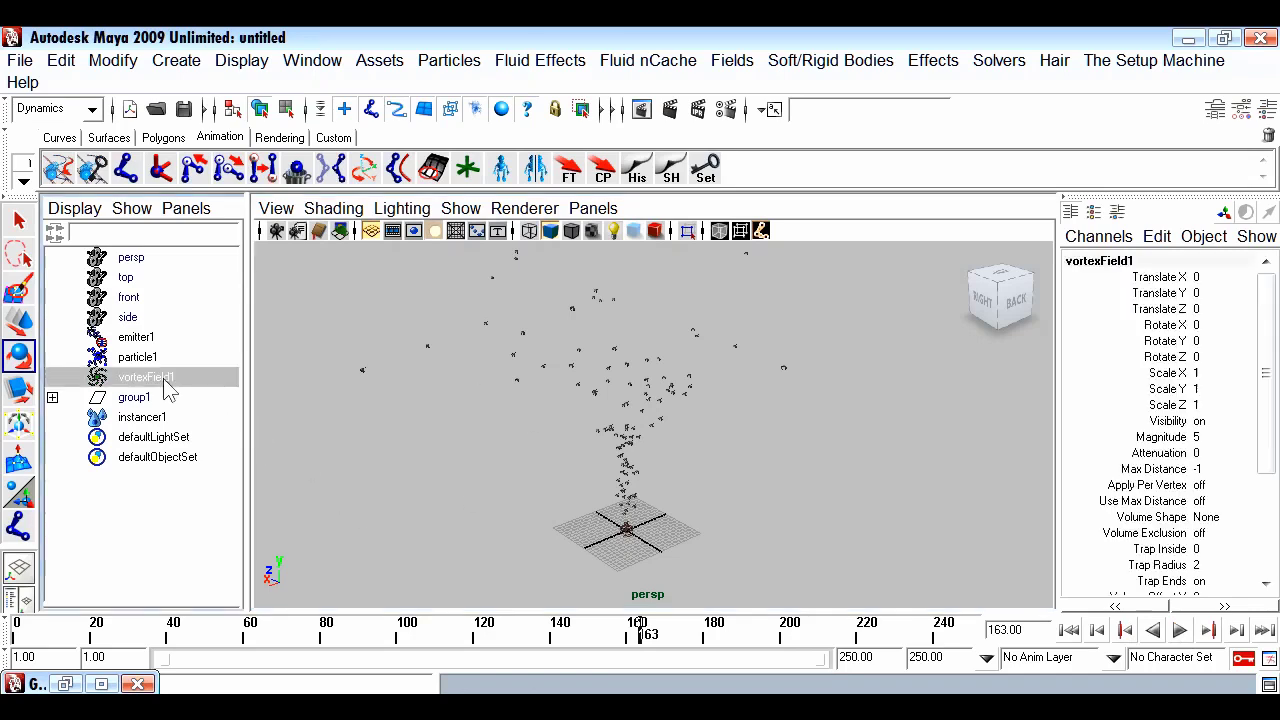
pyautogui.scroll(-2, 1247, 473)
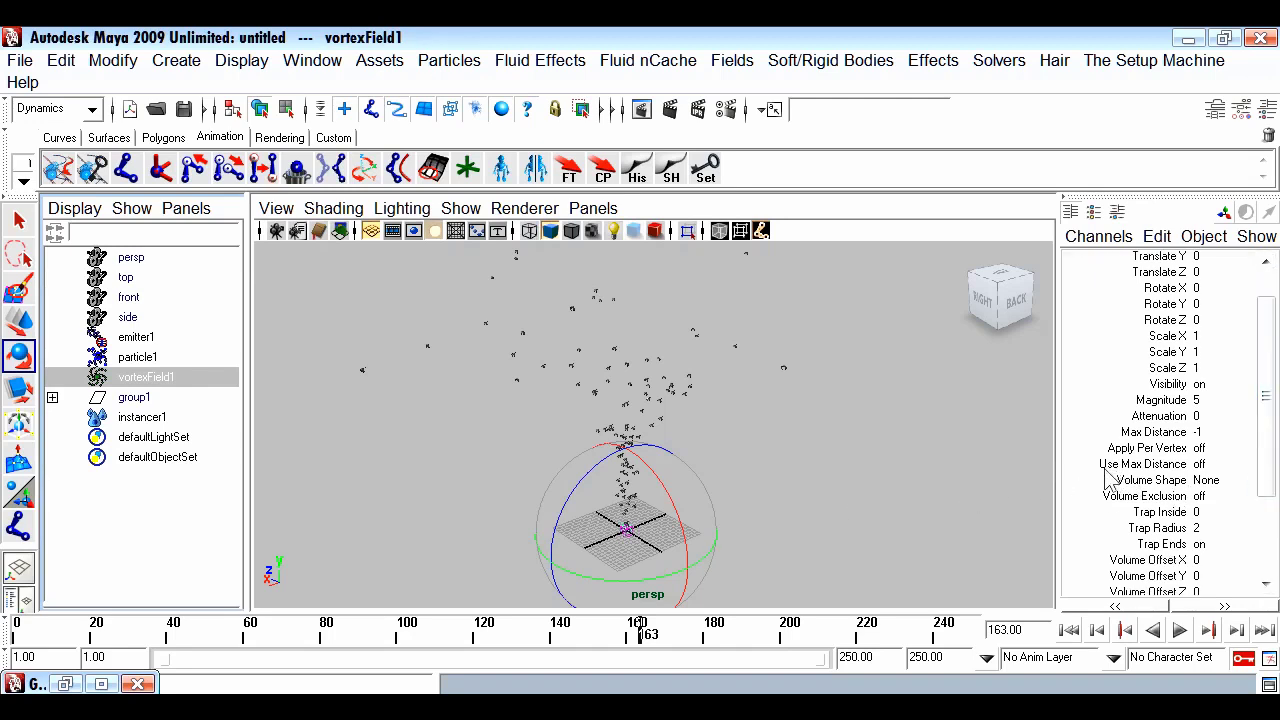
pyautogui.click(1221, 461)
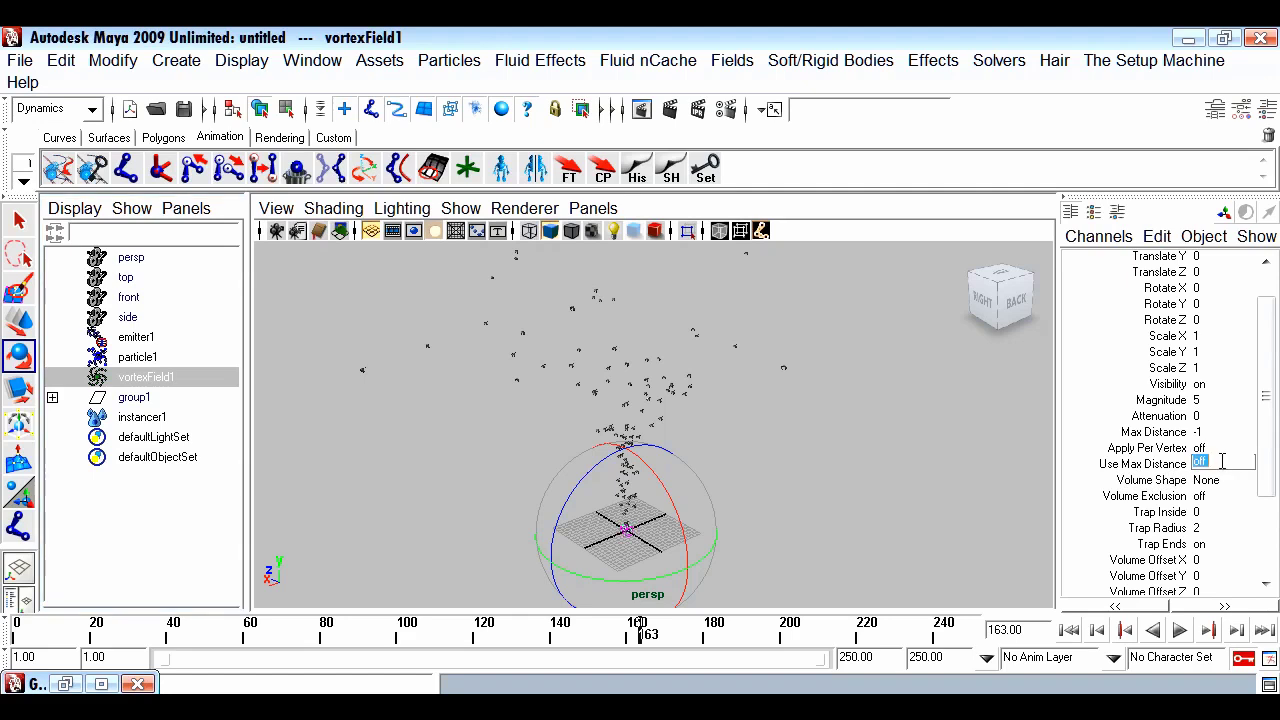
pyautogui.write('1')
pyautogui.press('Return')
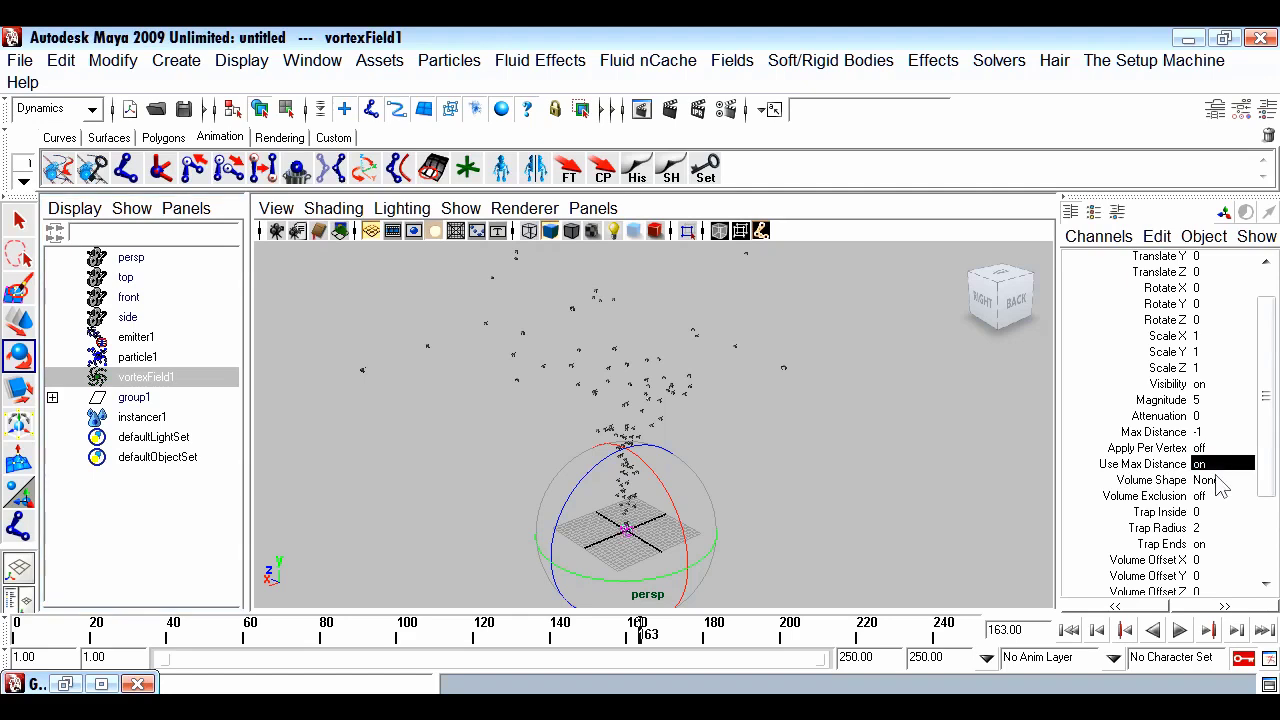
pyautogui.click(1143, 465)
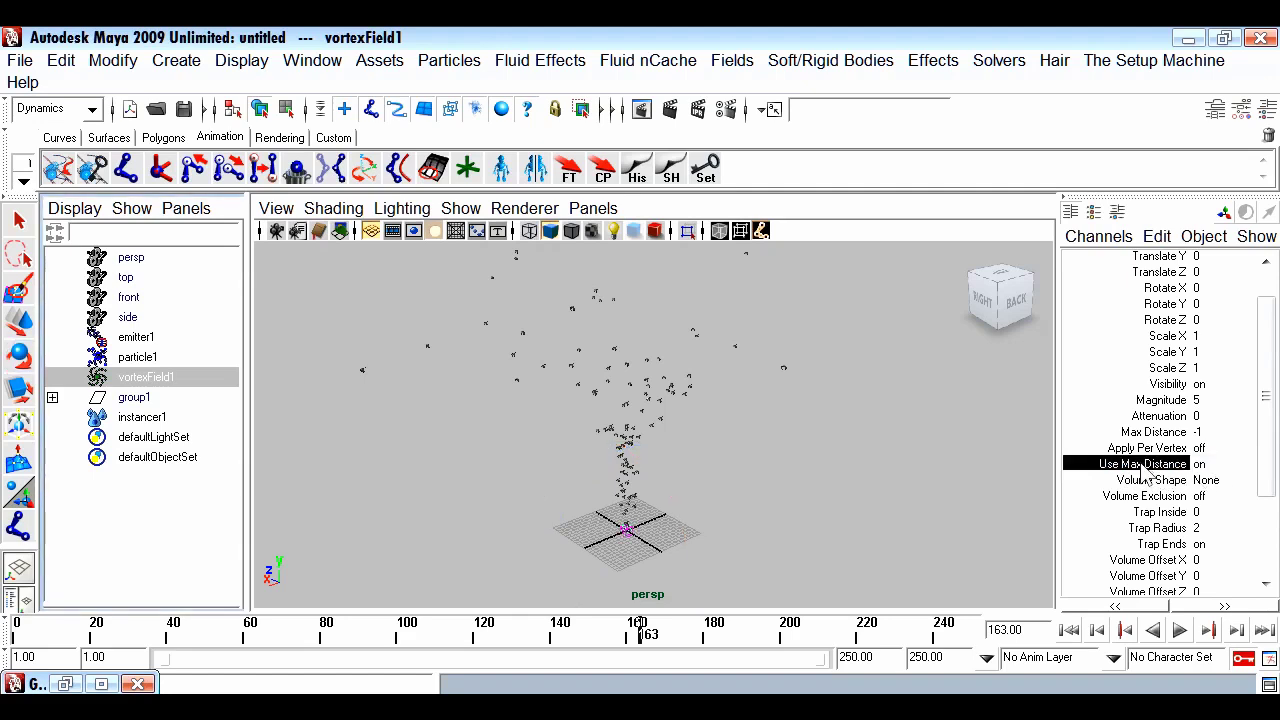
pyautogui.click(1160, 432)
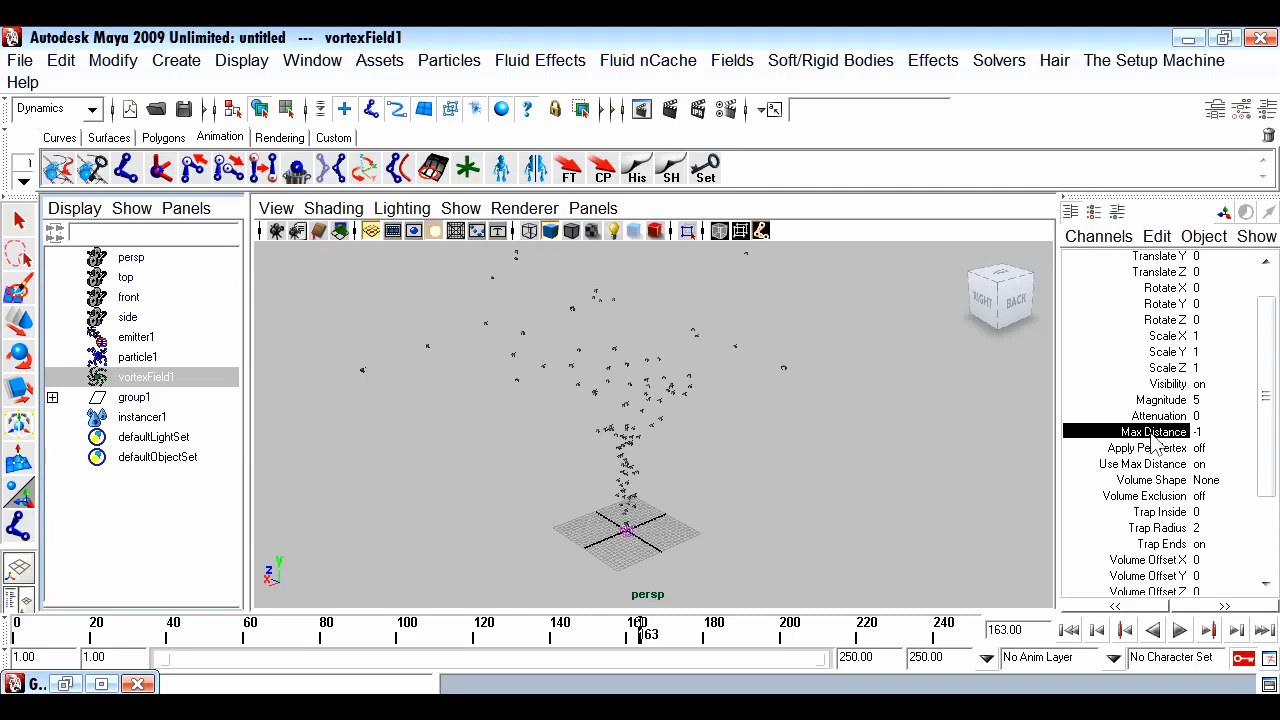
pyautogui.click(1220, 435)
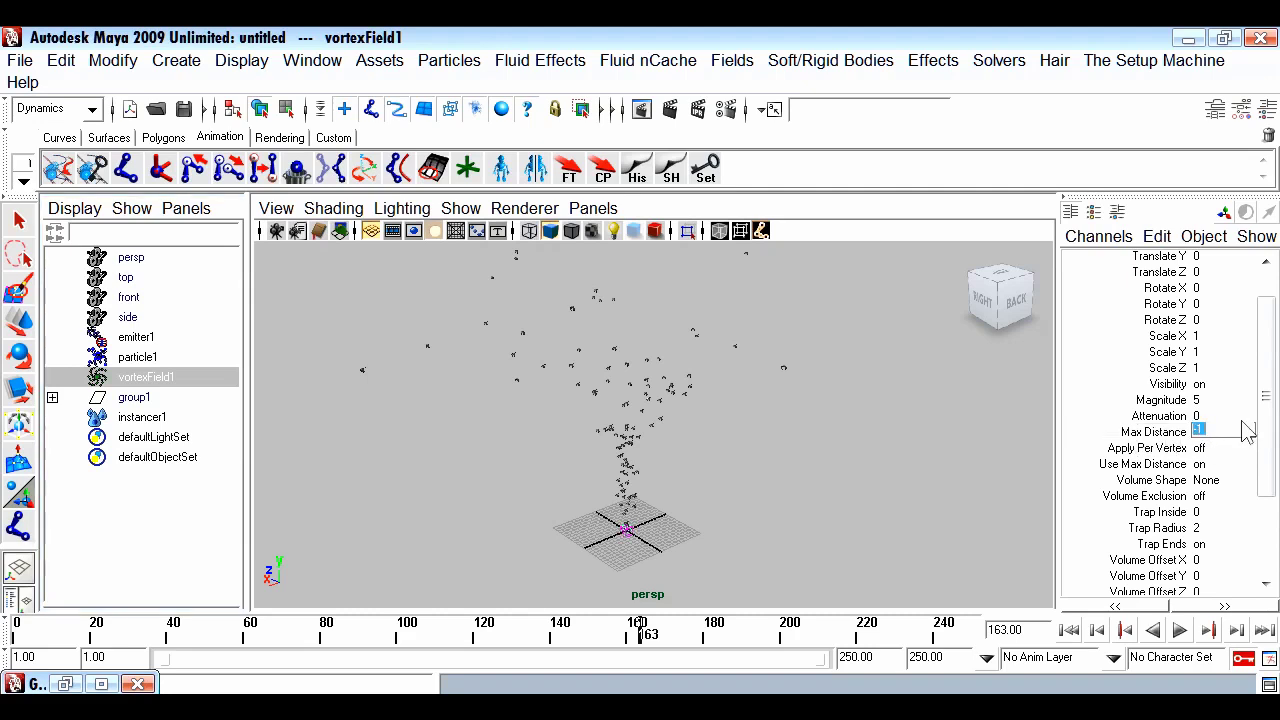
pyautogui.click(1145, 433)
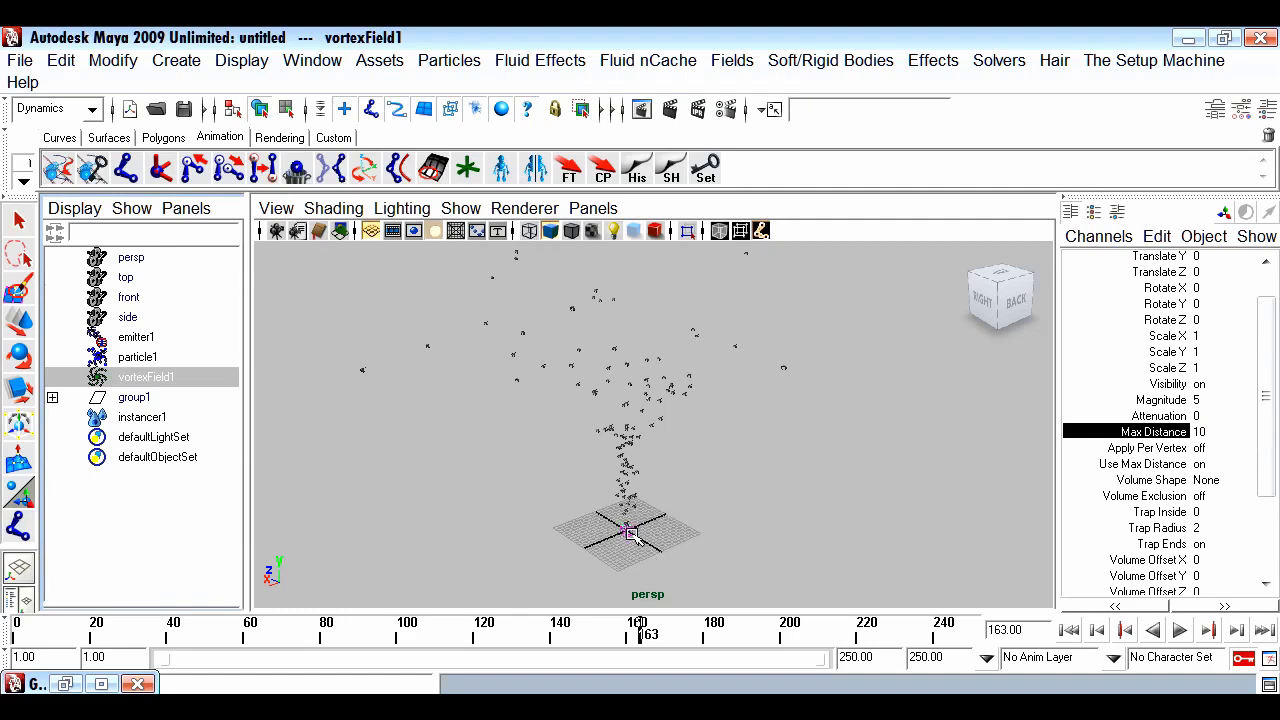
# Play the simulation to frame 166 and set the vortex field's Magnitude to 50
pyautogui.click(1180, 630)
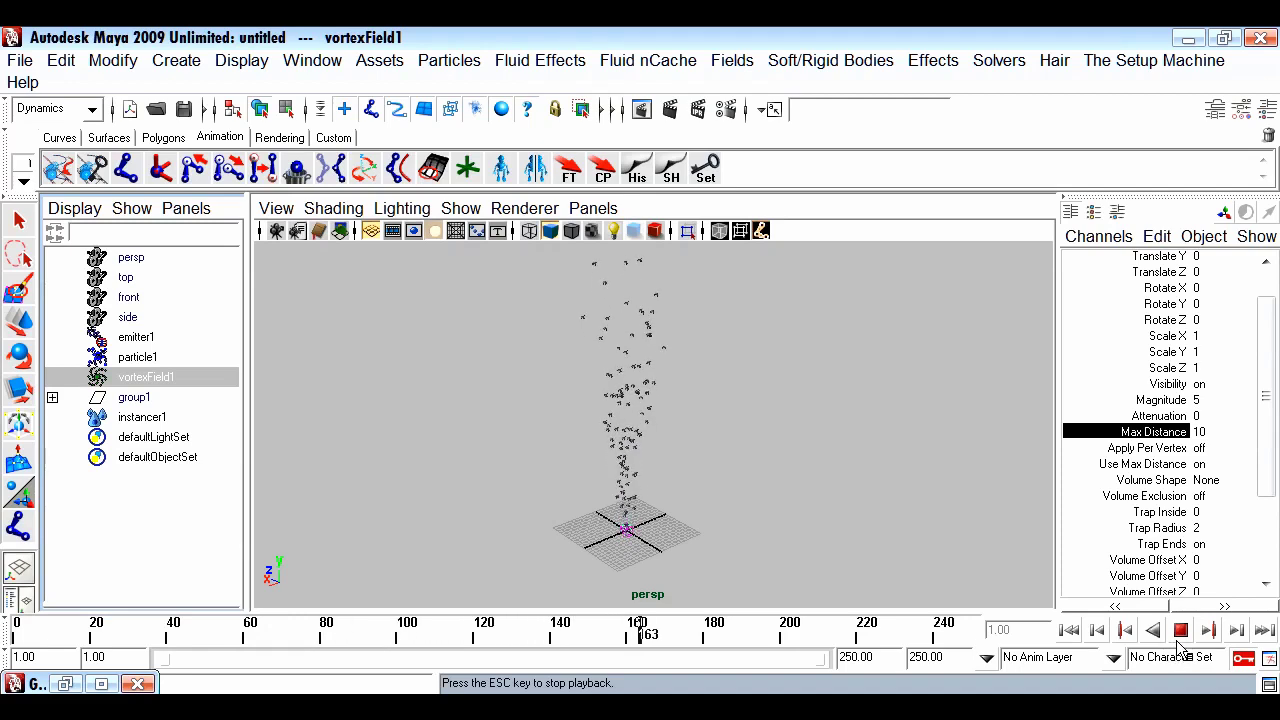
pyautogui.click(1180, 630)
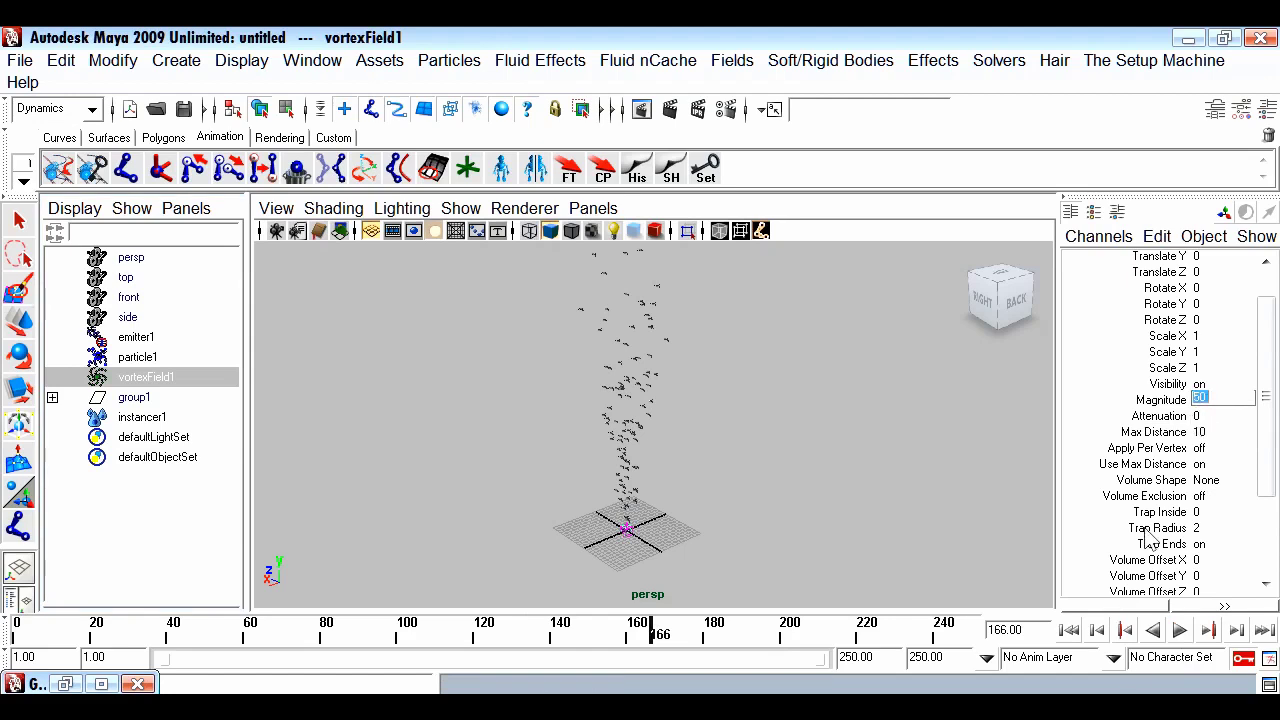
# Replay the simulation from frame 1 to check the stronger swirl from a side angle, and stop at frame 137
pyautogui.click(1068, 630)
pyautogui.click(1181, 631)
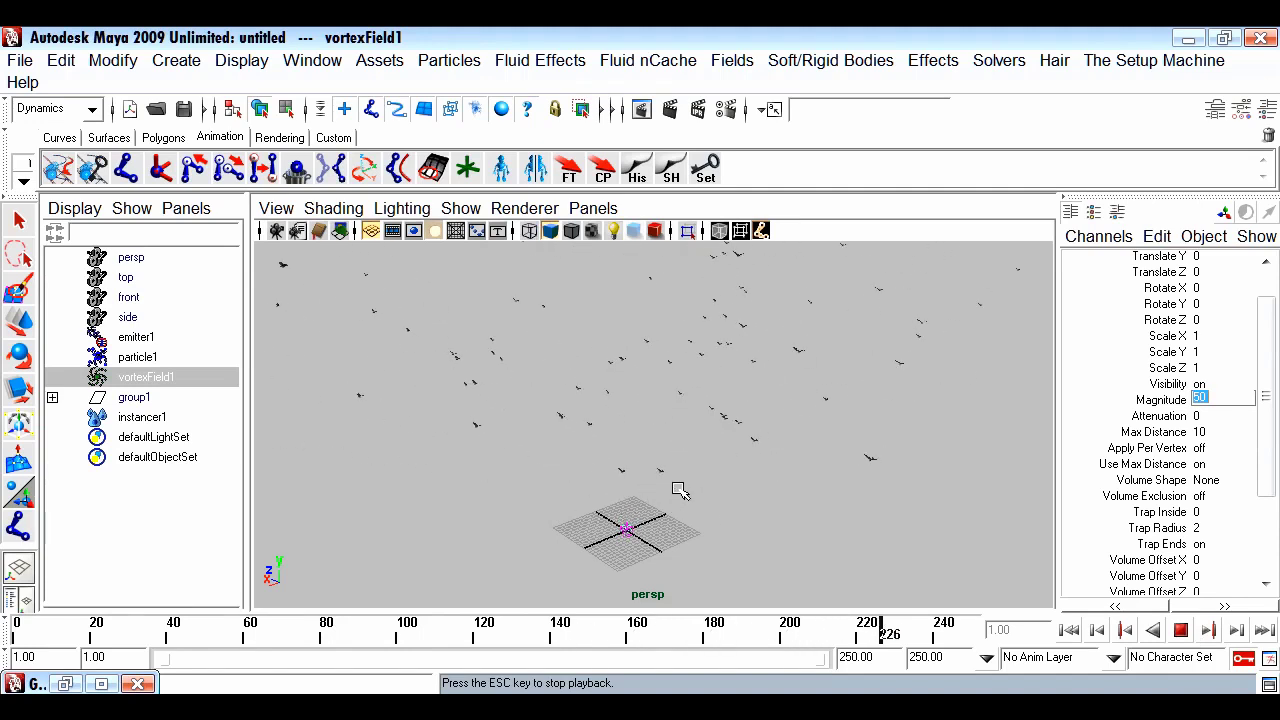
pyautogui.keyDown('alt'); pyautogui.moveTo(660, 552); pyautogui.dragTo(748, 514); pyautogui.keyUp('alt')
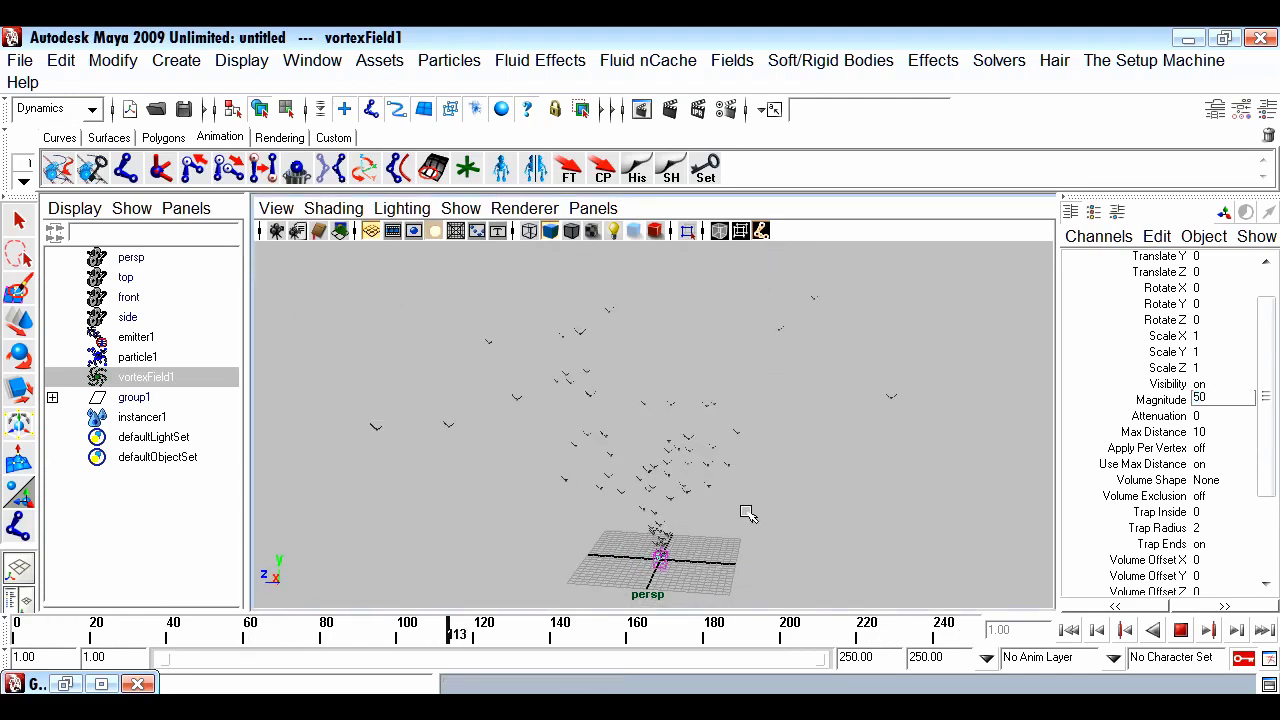
pyautogui.click(1181, 632)
pyautogui.click(1181, 631)
pyautogui.click(1181, 632)
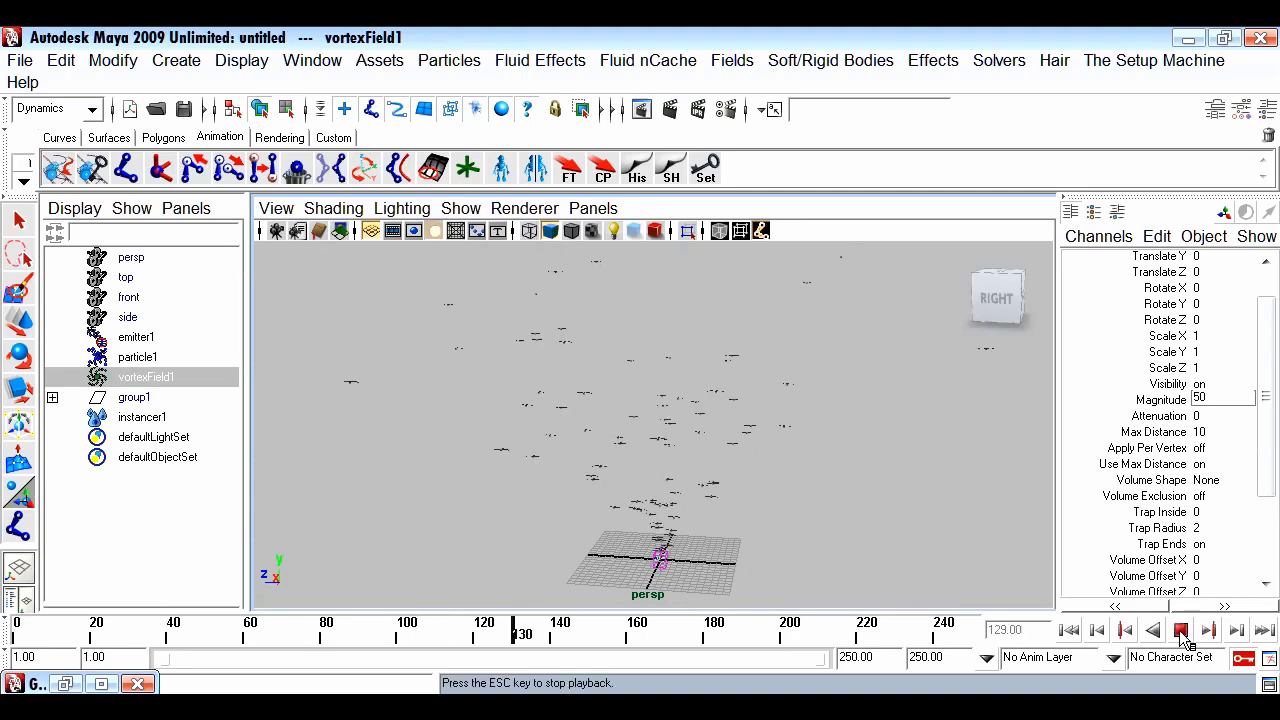
pyautogui.click(1181, 632)
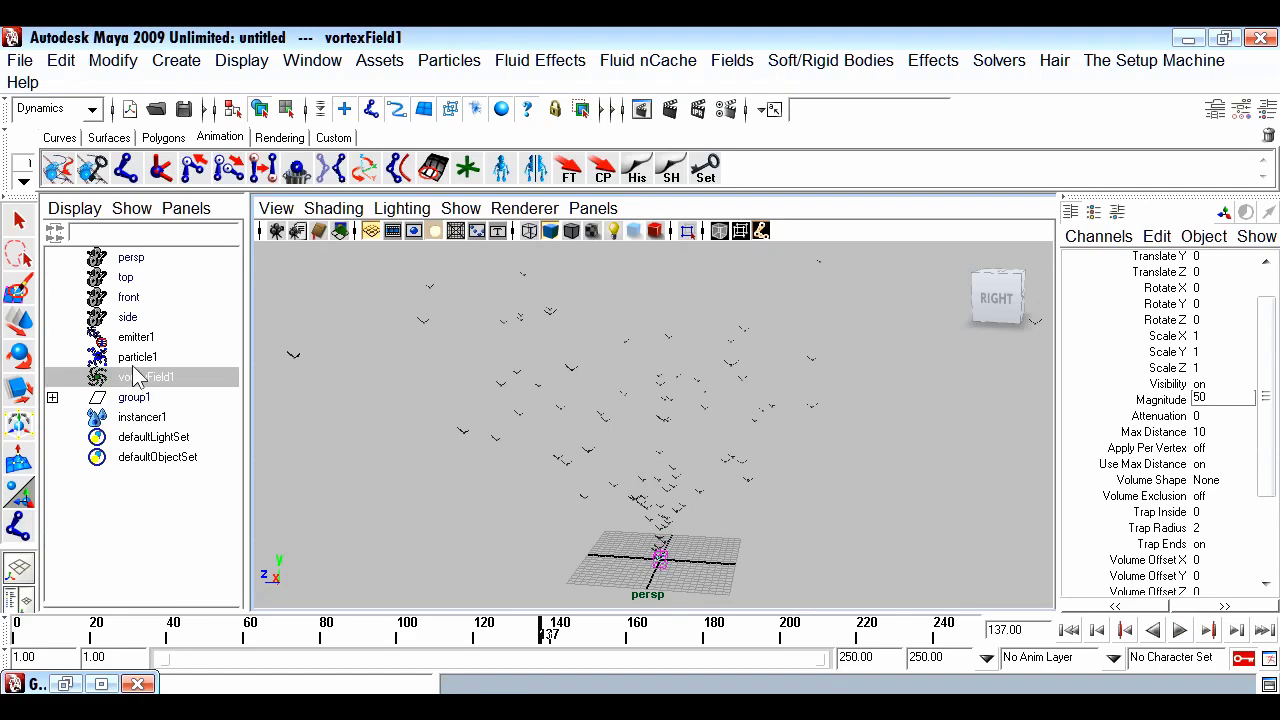
# Set the Conserve value of the bird particles to 0.98
pyautogui.click(134, 364)
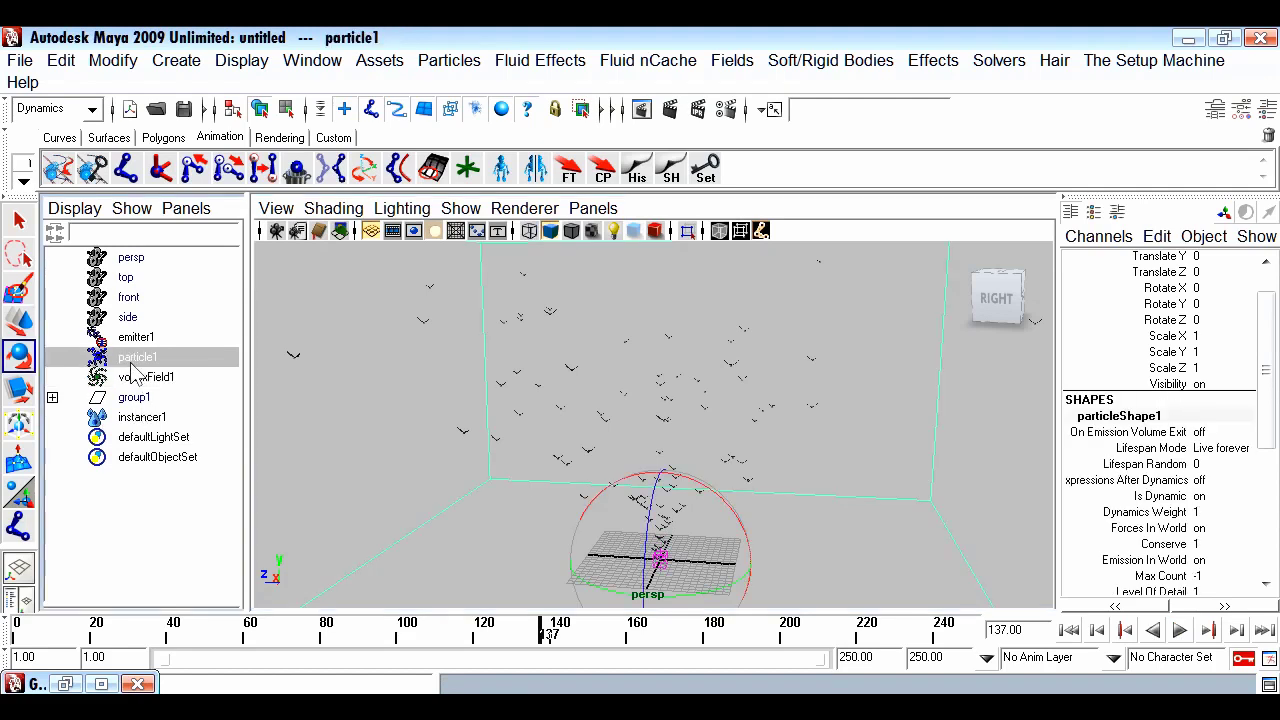
pyautogui.click(1200, 544)
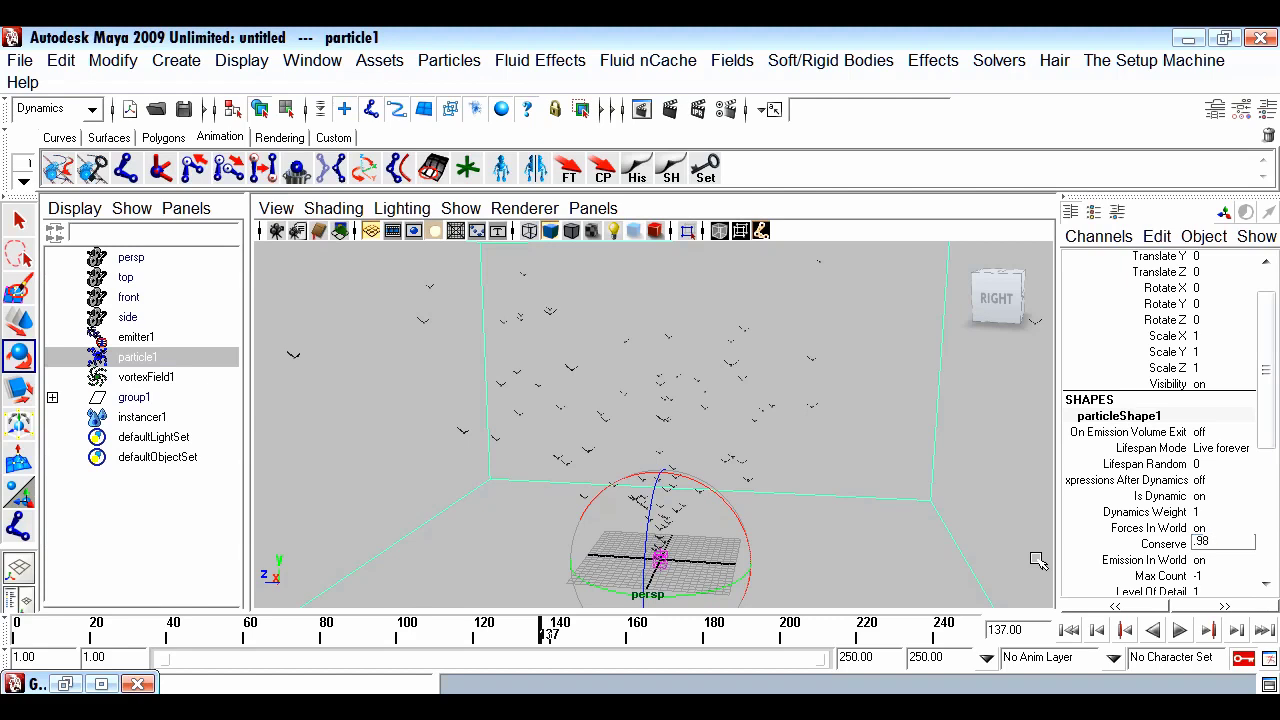
pyautogui.click(1164, 545)
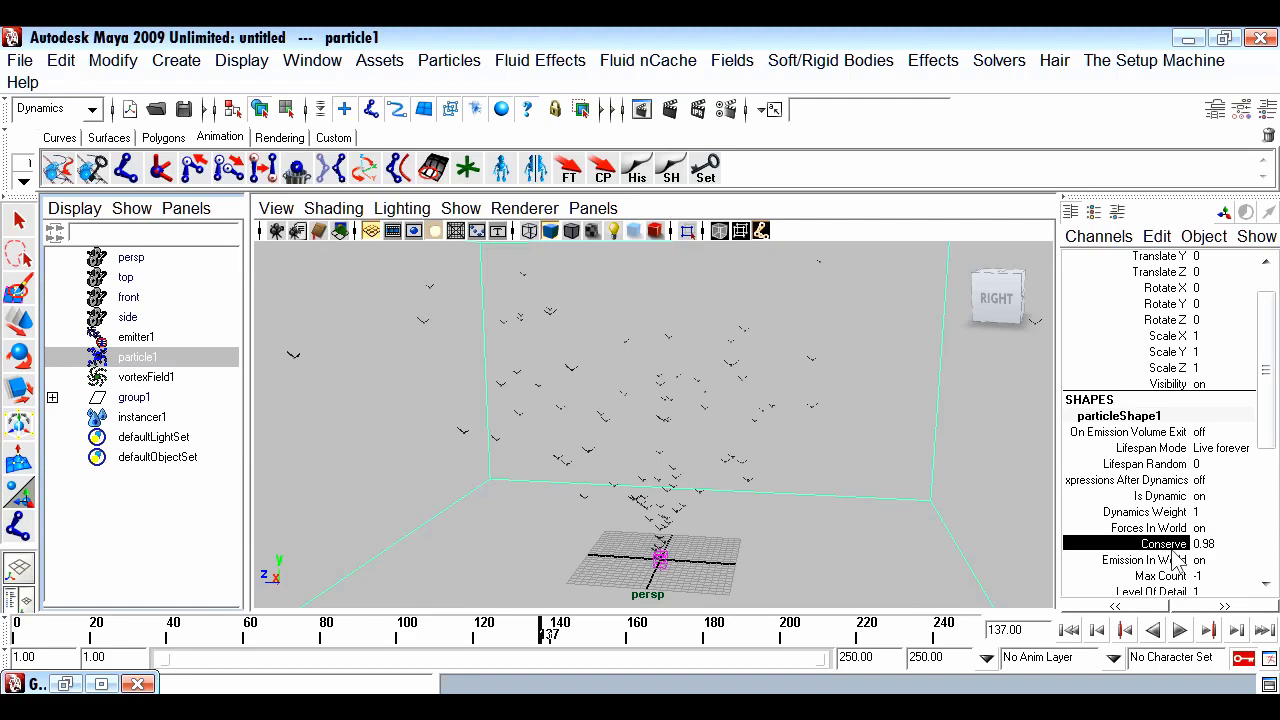
# Play the simulation from frame 1 to frame 225 and examine the birds' facing directions from above and close up
pyautogui.click(1068, 630)
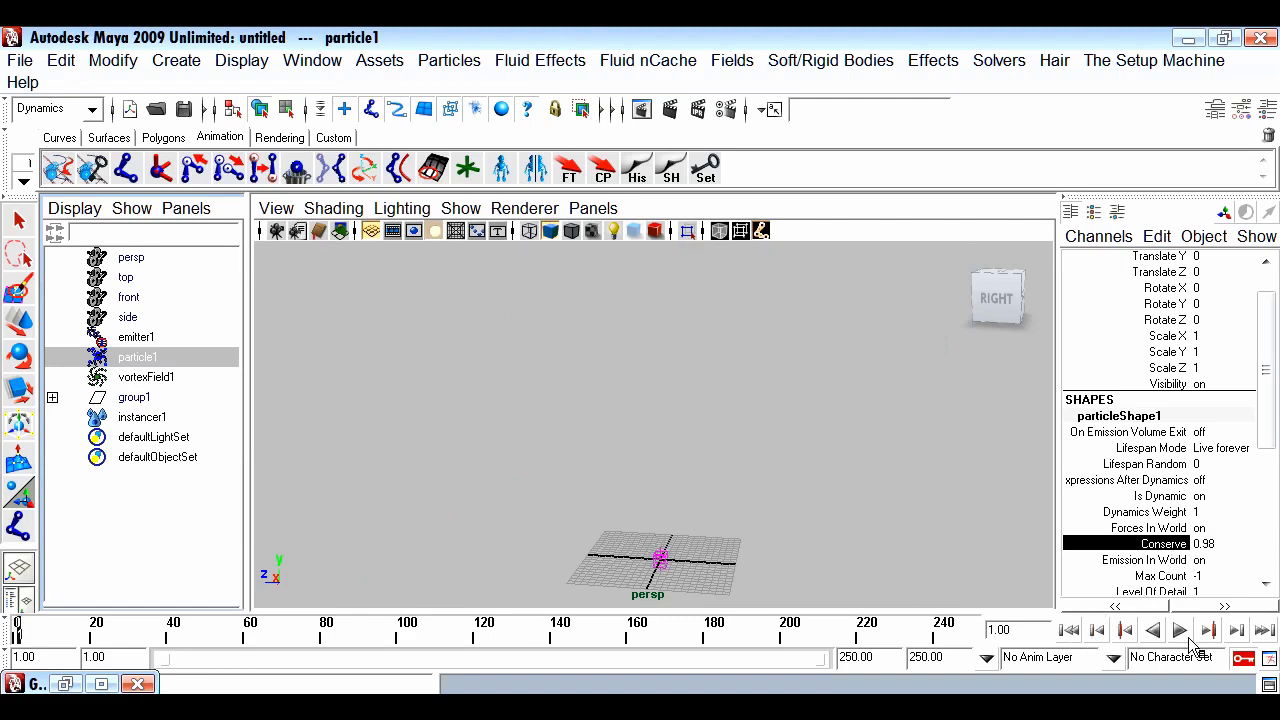
pyautogui.click(1180, 630)
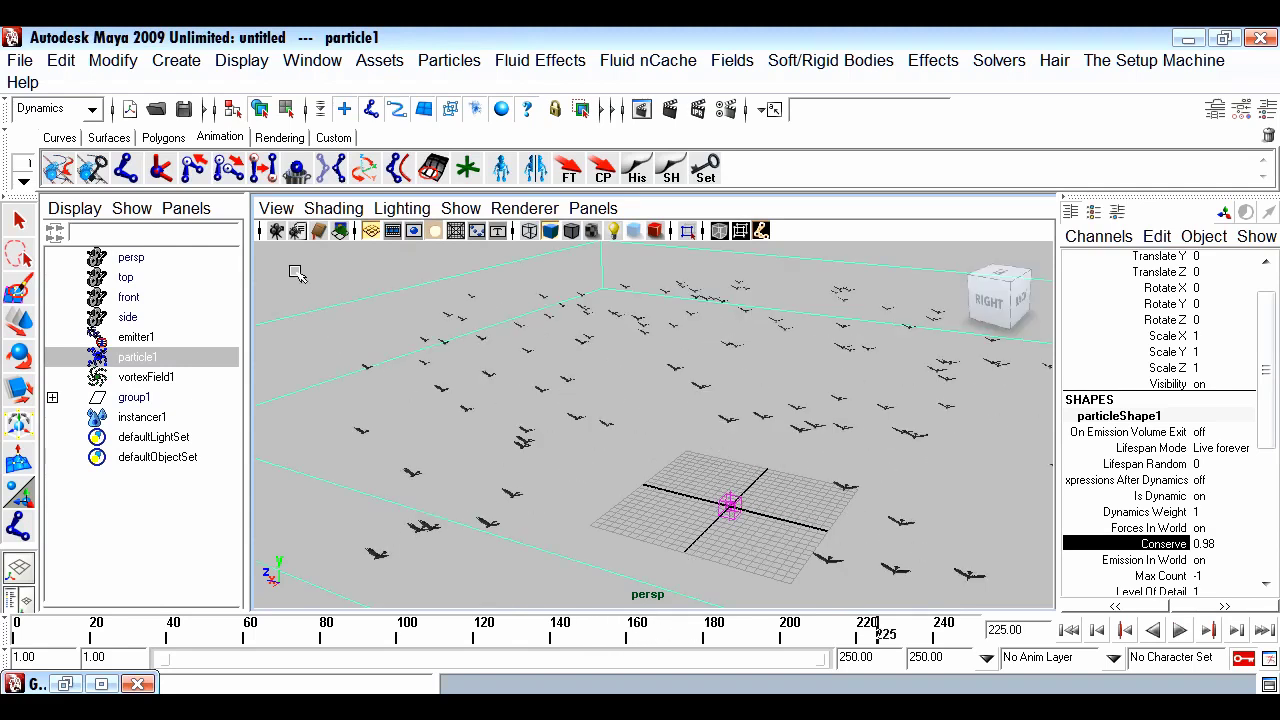
pyautogui.click(603, 477)
pyautogui.keyDown('alt'); pyautogui.moveTo(603, 477); pyautogui.dragTo(676, 568); pyautogui.keyUp('alt')
pyautogui.keyDown('alt'); pyautogui.moveTo(875, 496); pyautogui.dragTo(778, 416, button='middle'); pyautogui.keyUp('alt')
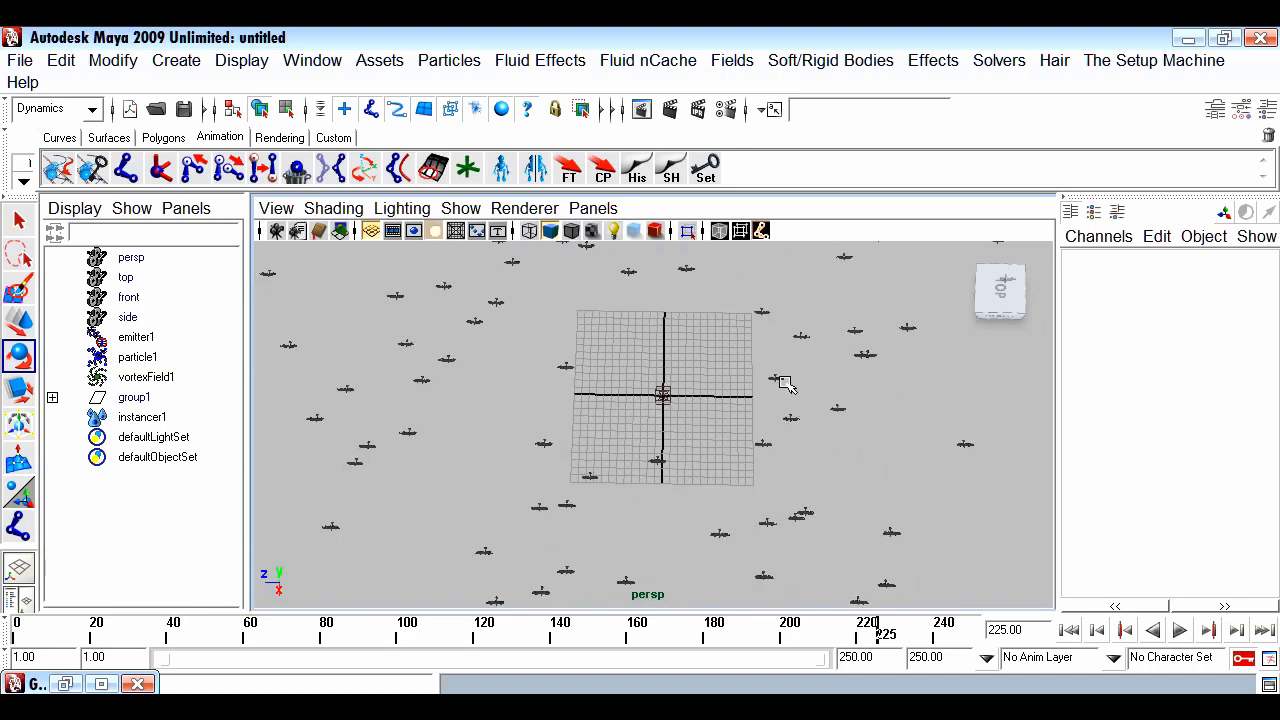
pyautogui.keyDown('alt'); pyautogui.moveTo(691, 474); pyautogui.dragTo(874, 514, button='right'); pyautogui.keyUp('alt')
pyautogui.keyDown('alt'); pyautogui.moveTo(874, 514); pyautogui.dragTo(796, 355, button='middle'); pyautogui.keyUp('alt')
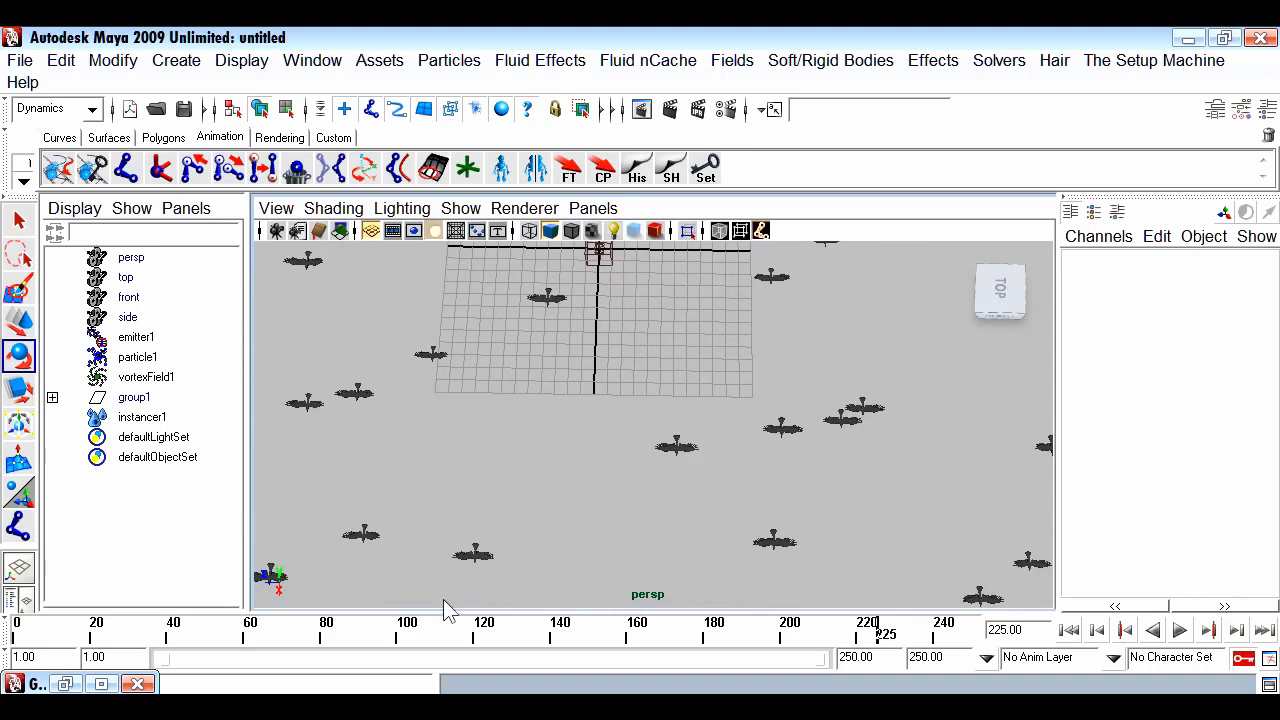
pyautogui.keyDown('alt'); pyautogui.moveTo(424, 548); pyautogui.dragTo(537, 551); pyautogui.keyUp('alt')
pyautogui.keyDown('alt'); pyautogui.moveTo(537, 551); pyautogui.dragTo(703, 323, button='right'); pyautogui.keyUp('alt')
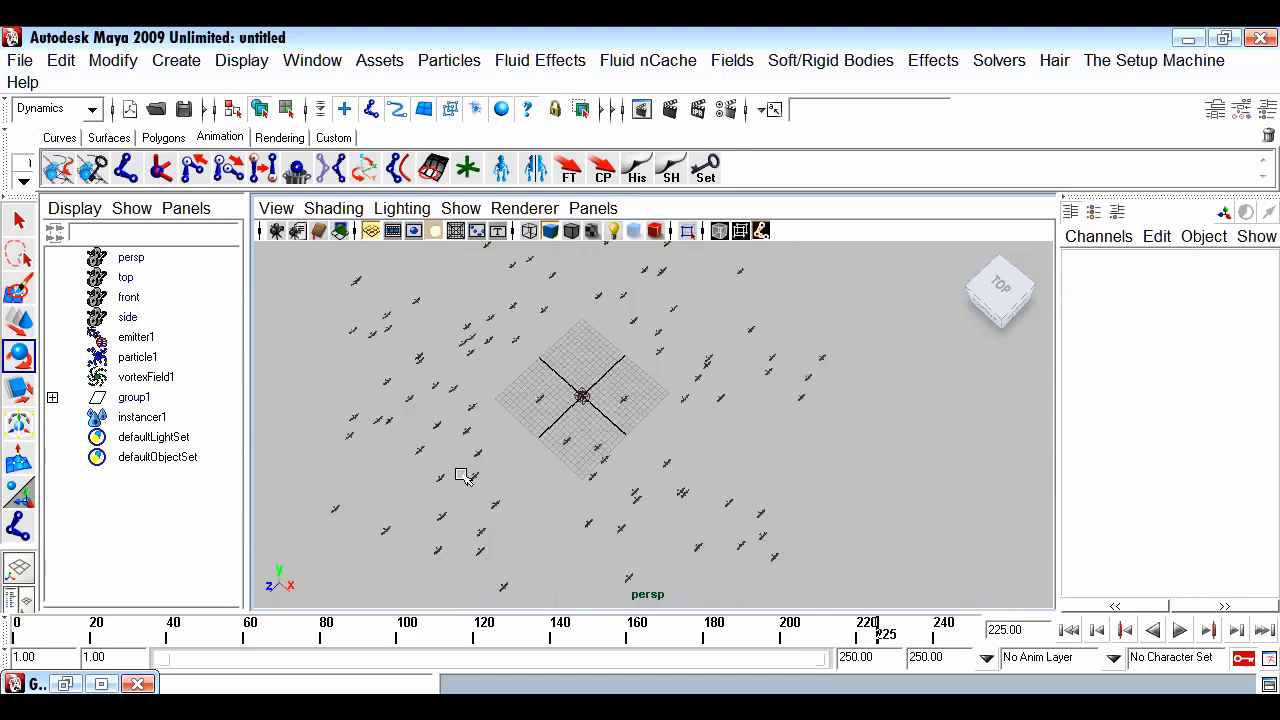
pyautogui.keyDown('alt'); pyautogui.moveTo(467, 485); pyautogui.dragTo(838, 550); pyautogui.keyUp('alt')
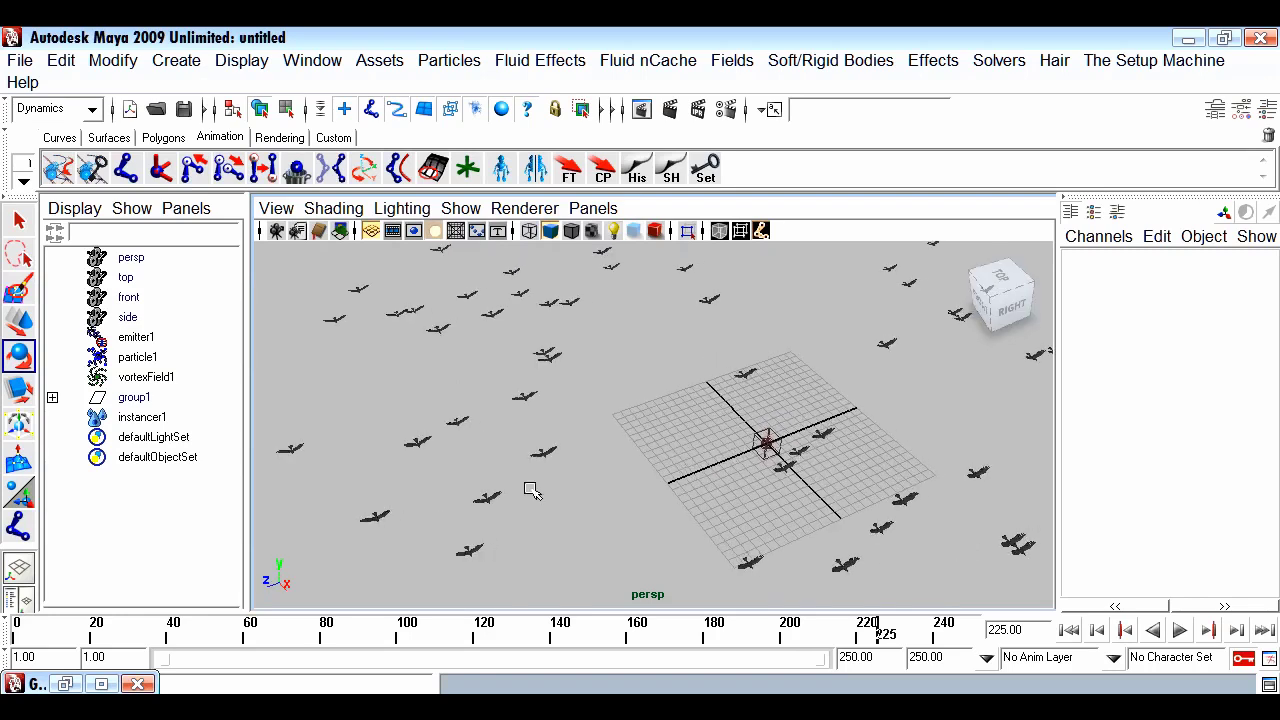
# Set the Aim Direction in the particle shape's instancer rotation options to Velocity
pyautogui.click(137, 358)
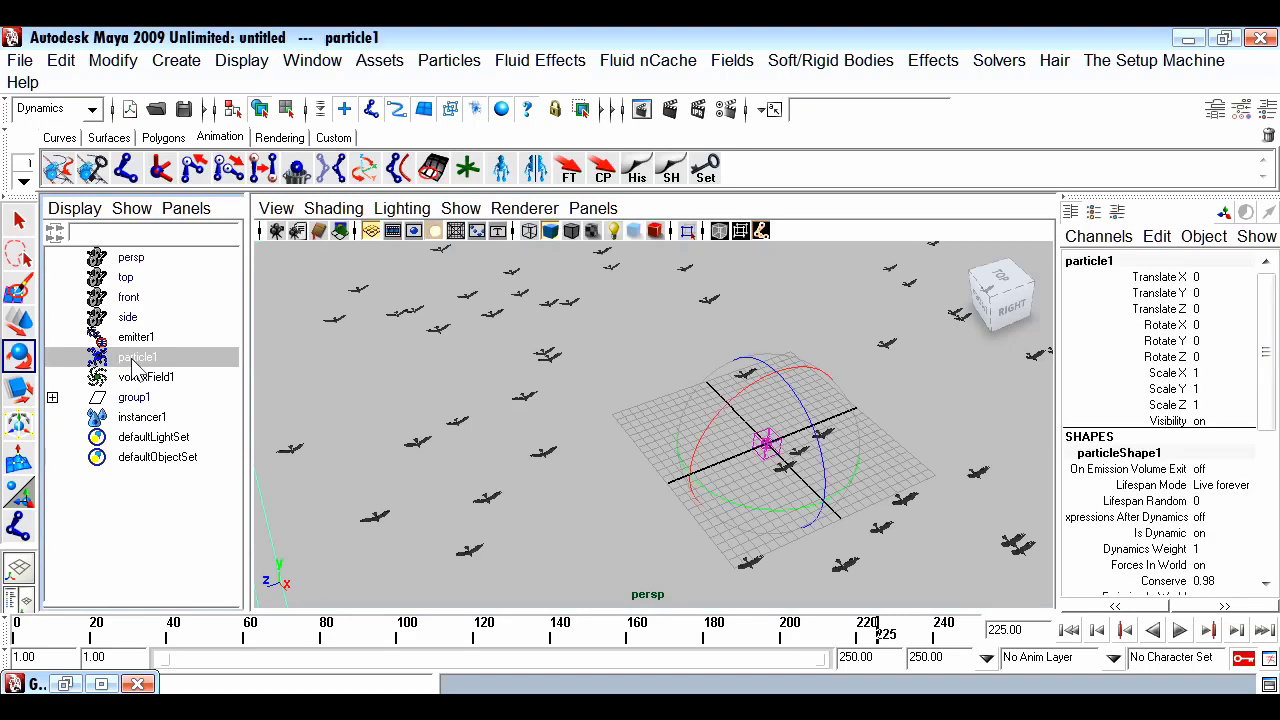
pyautogui.hotkey('ctrl', 'a')
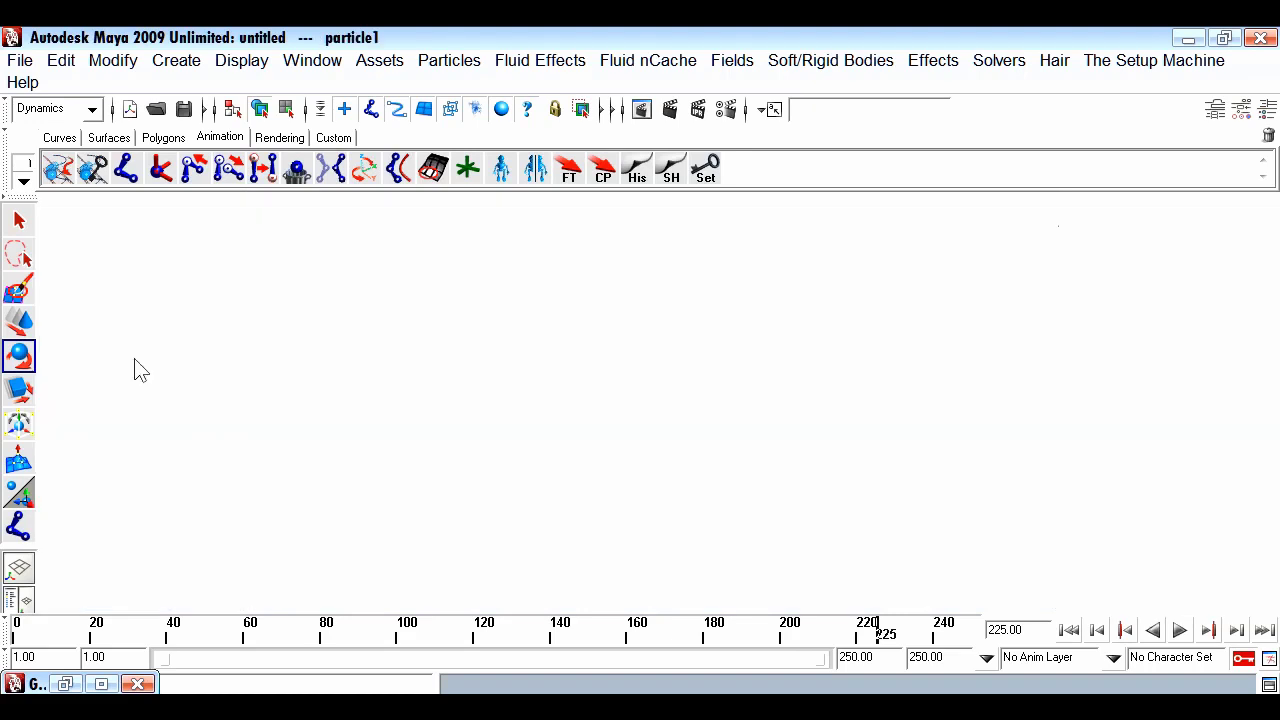
pyautogui.click(940, 255)
pyautogui.moveTo(1262, 392); pyautogui.dragTo(1278, 473)
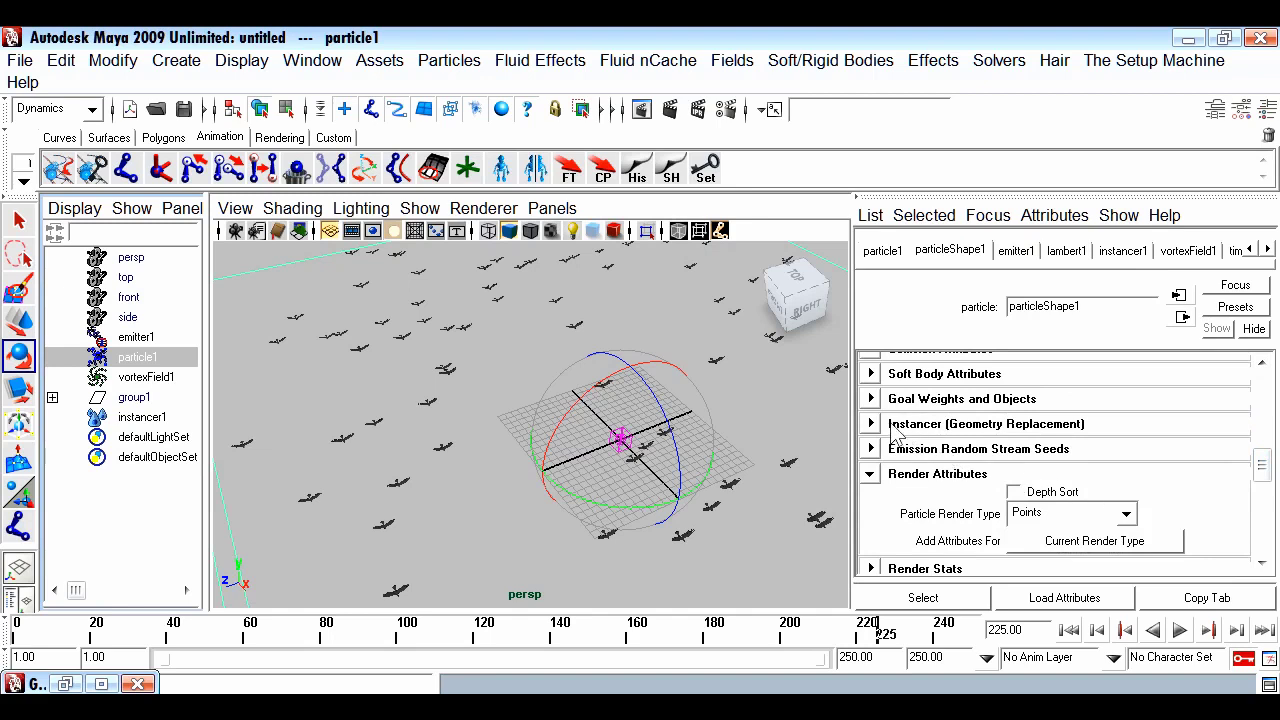
pyautogui.click(870, 425)
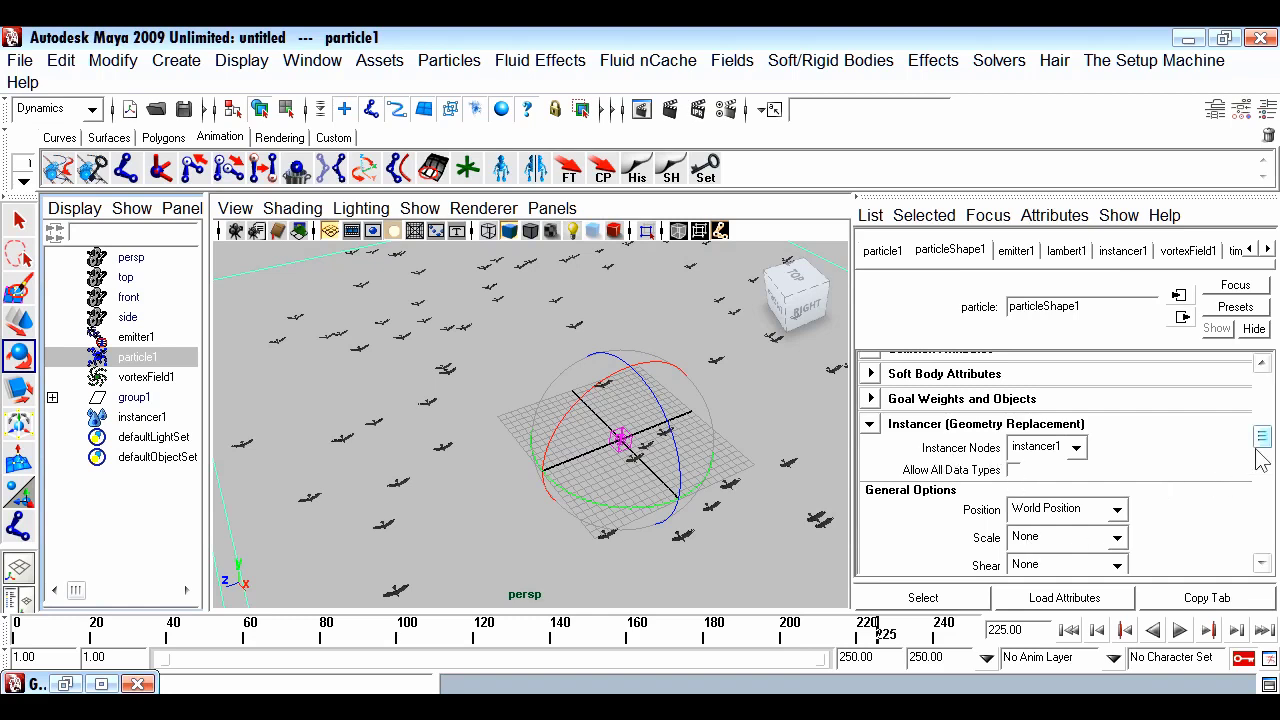
pyautogui.moveTo(1263, 442); pyautogui.dragTo(1270, 470)
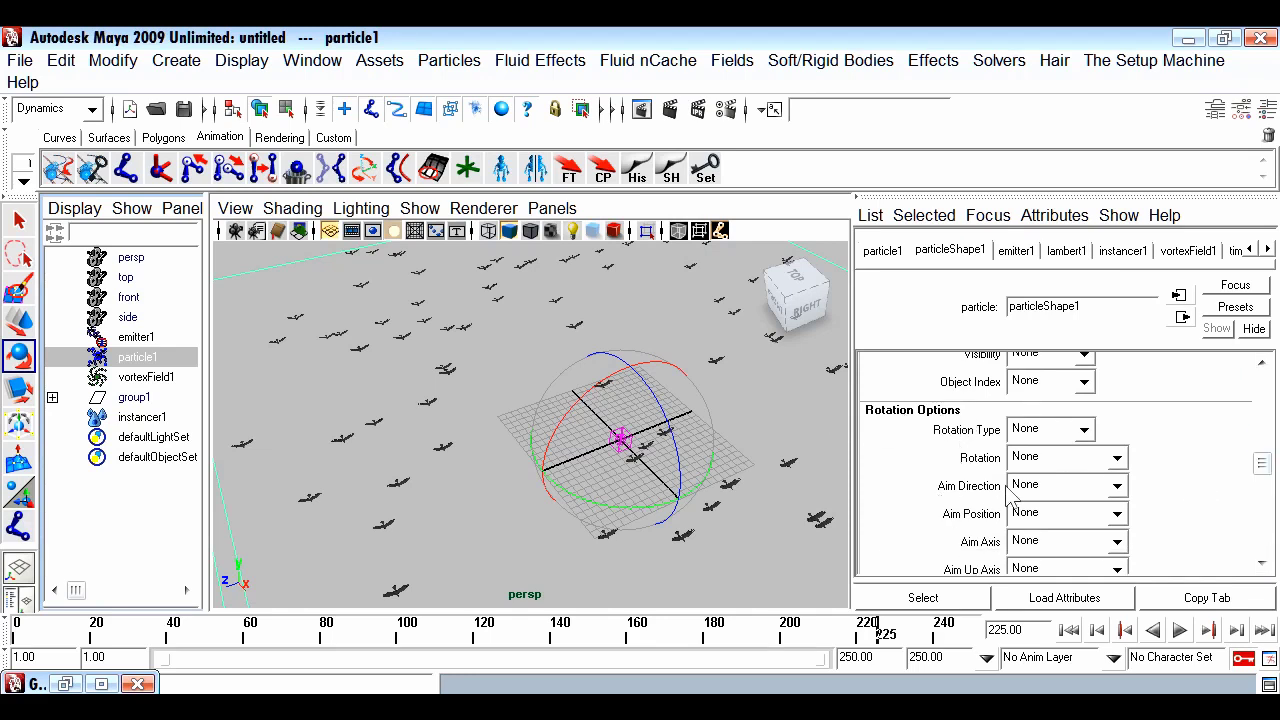
pyautogui.click(1093, 490)
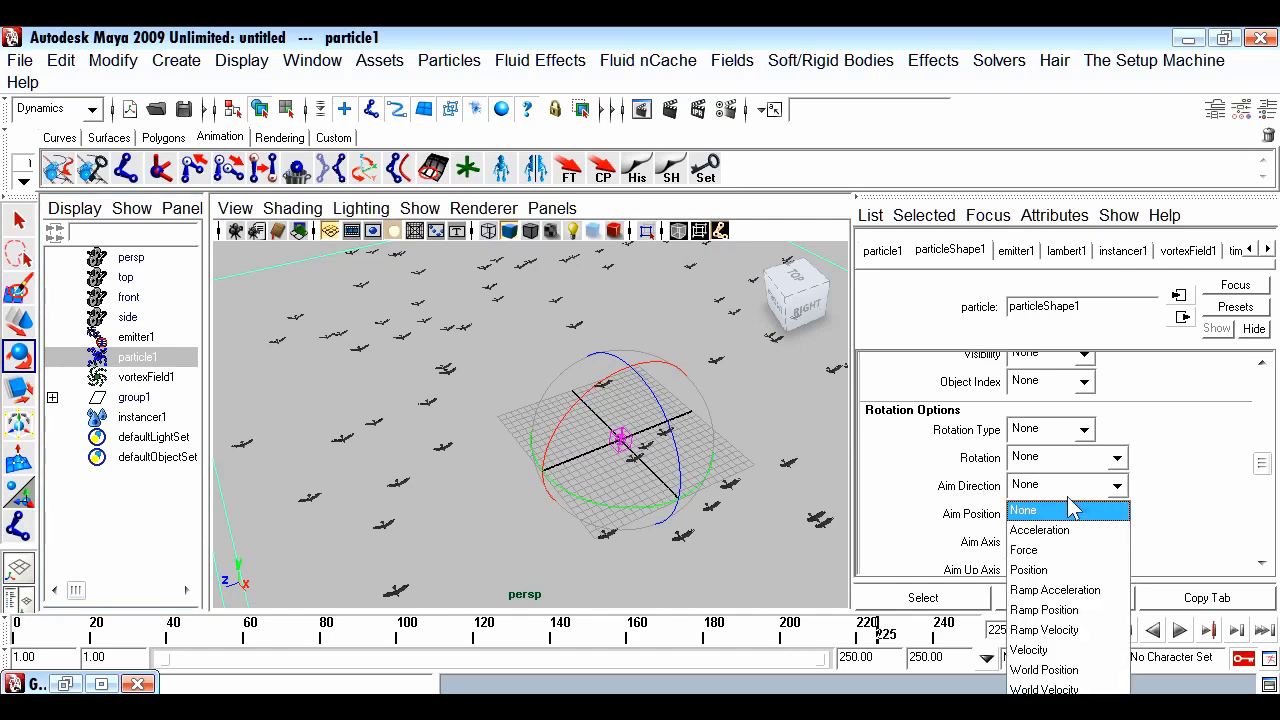
pyautogui.click(1040, 652)
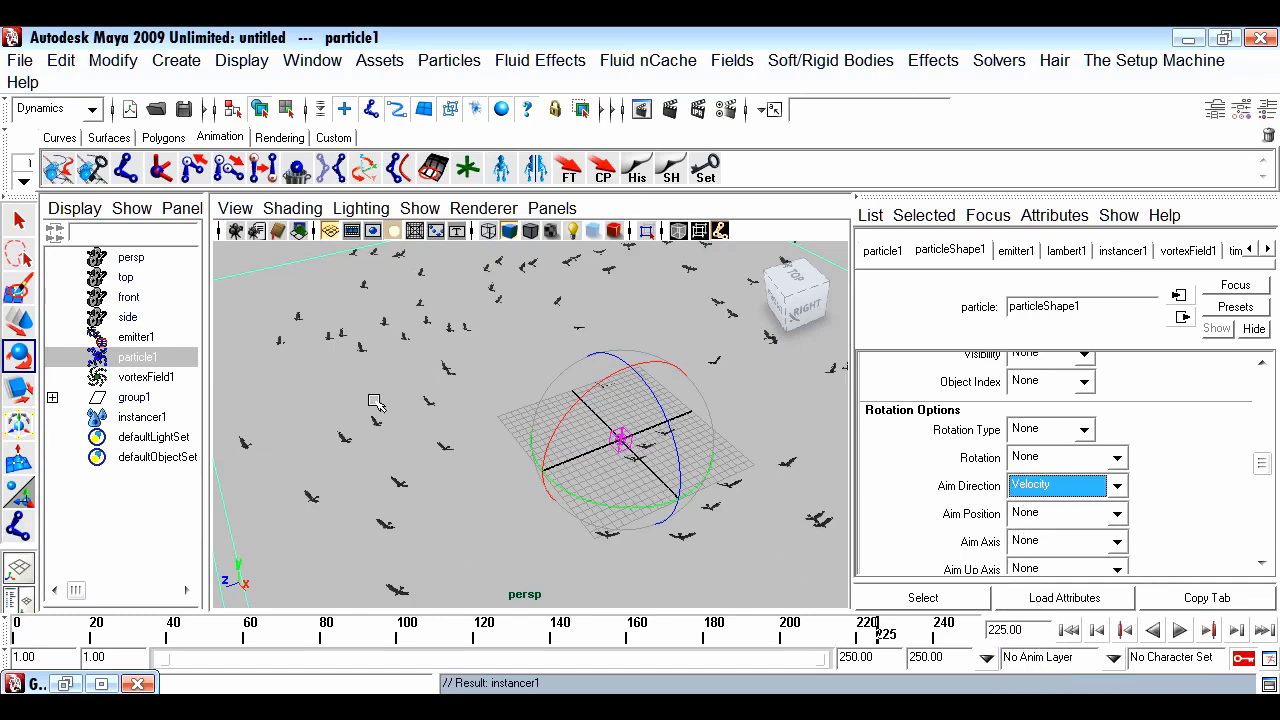
# Inspect the birds' orientation from above and replay the simulation from frame 1 to check that they follow their flight path
pyautogui.keyDown('alt'); pyautogui.moveTo(460, 466); pyautogui.dragTo(491, 503); pyautogui.keyUp('alt')
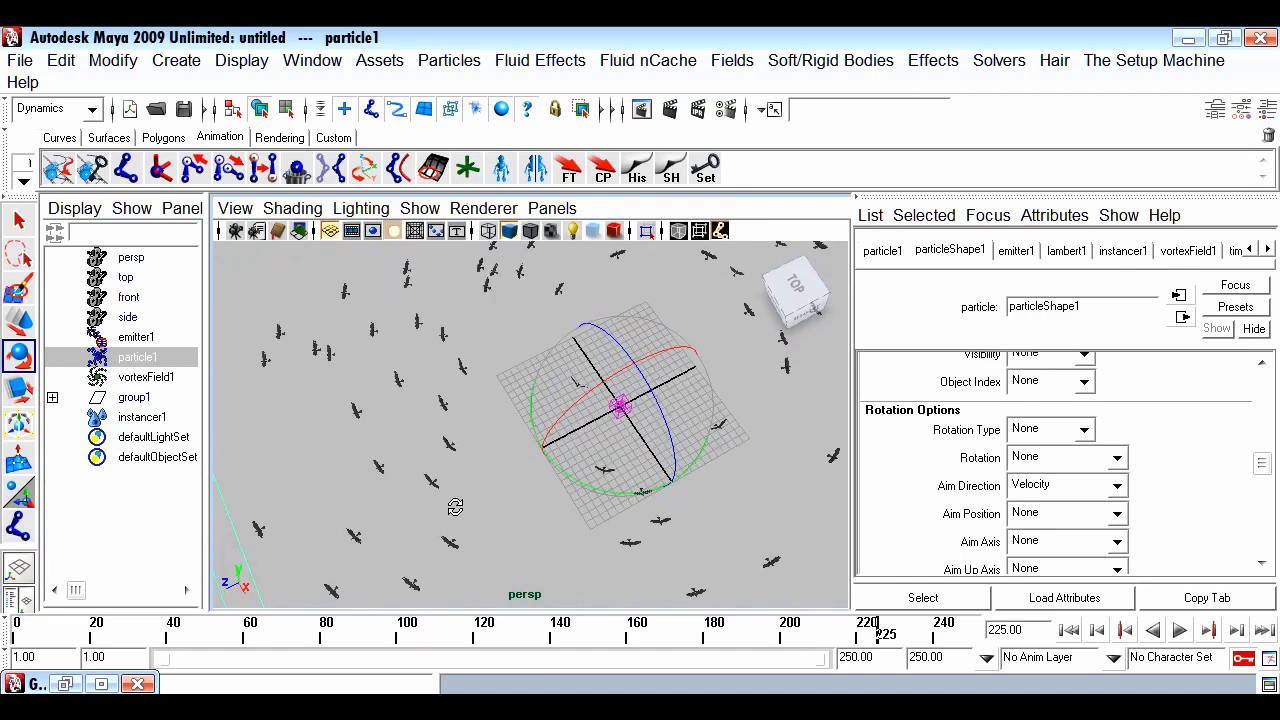
pyautogui.keyDown('alt'); pyautogui.moveTo(576, 480); pyautogui.dragTo(505, 508); pyautogui.keyUp('alt')
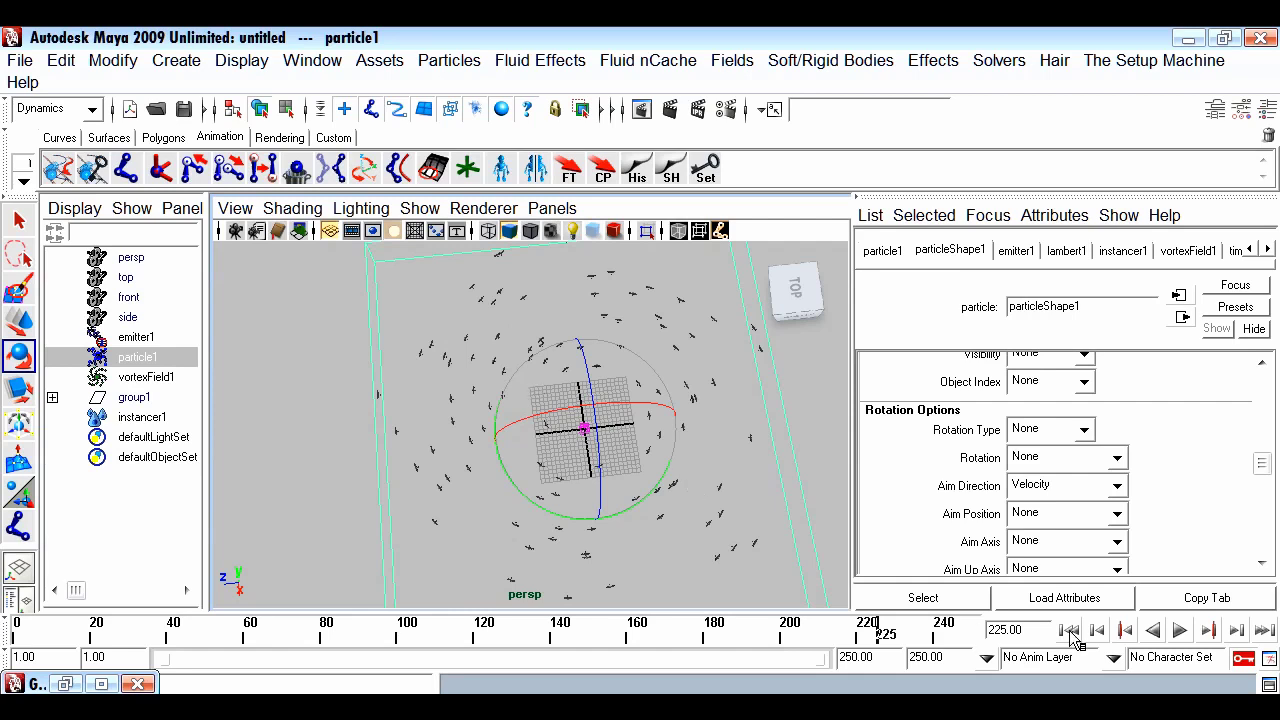
pyautogui.click(1069, 631)
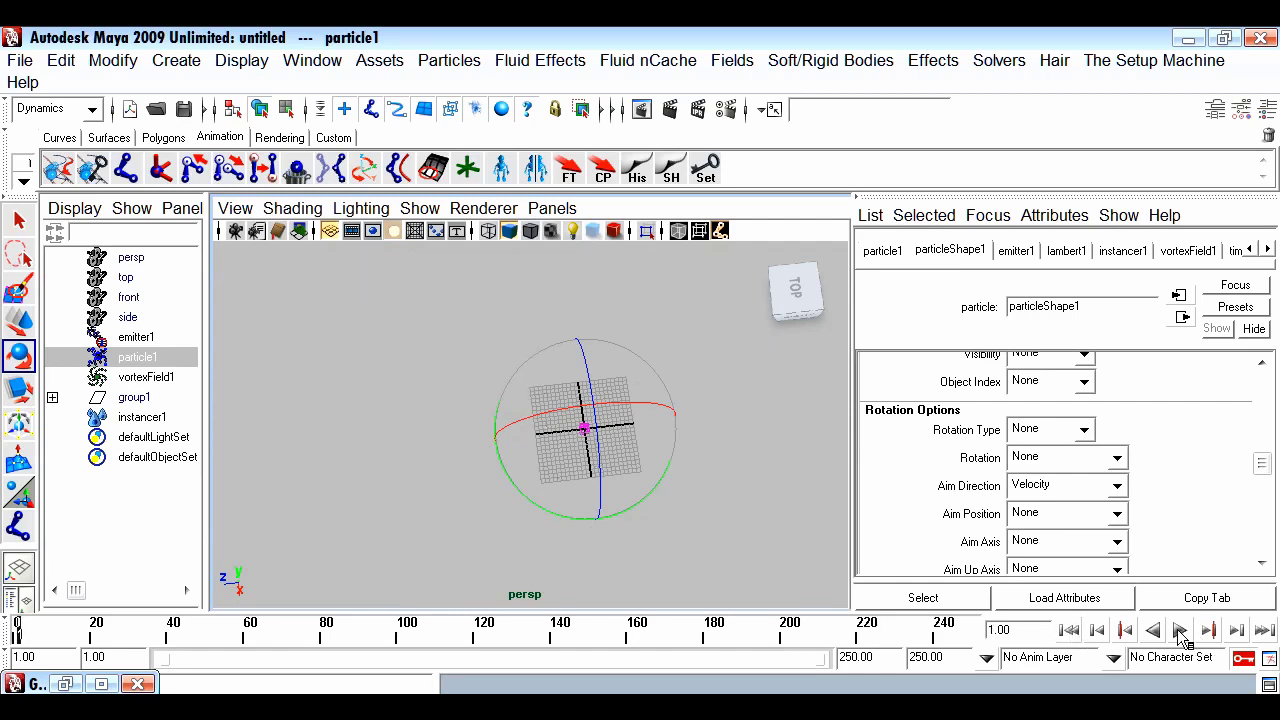
pyautogui.click(1180, 631)
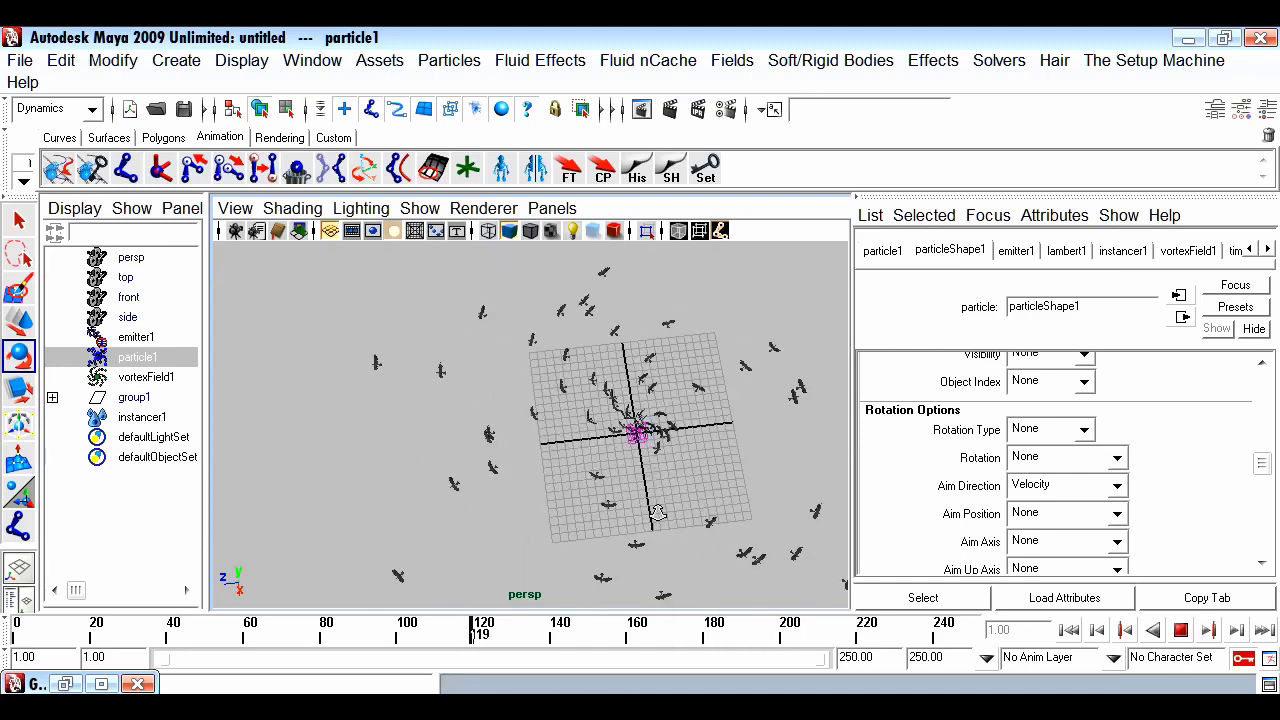
pyautogui.scroll(5, 786, 528)
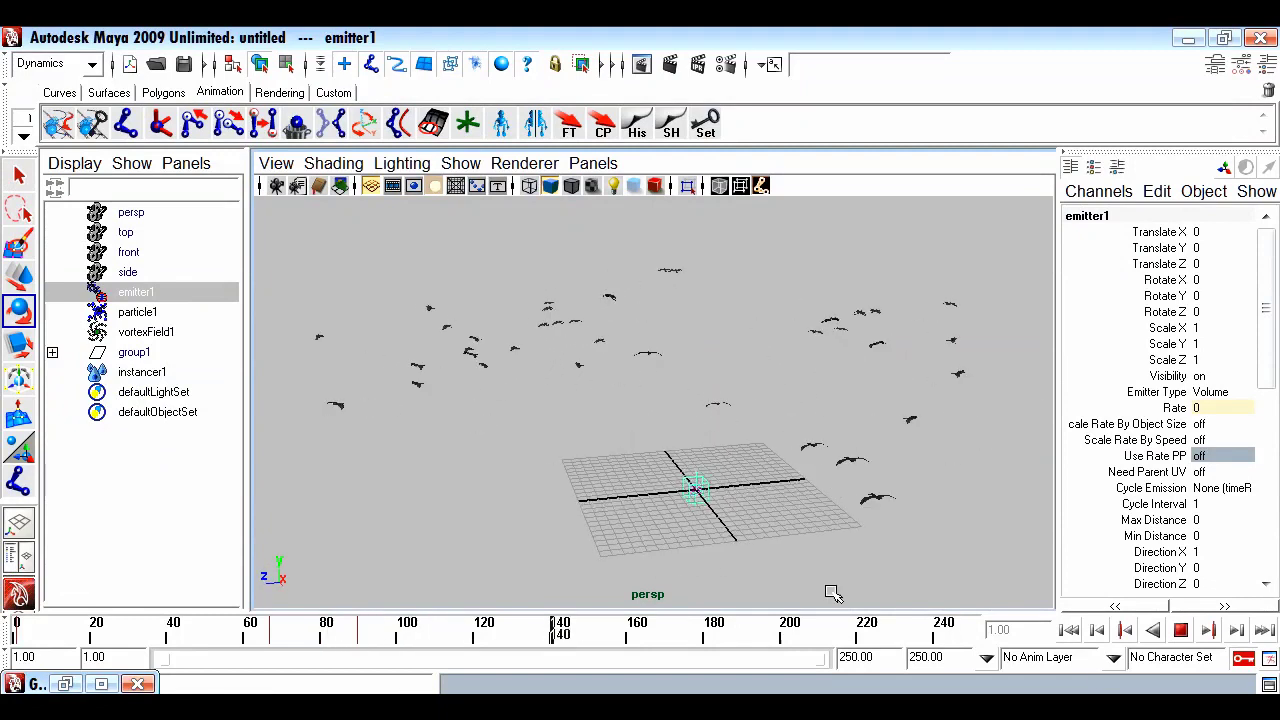
# Stop the playback and add a Turbulence field to the bird particles
pyautogui.click(1180, 630)
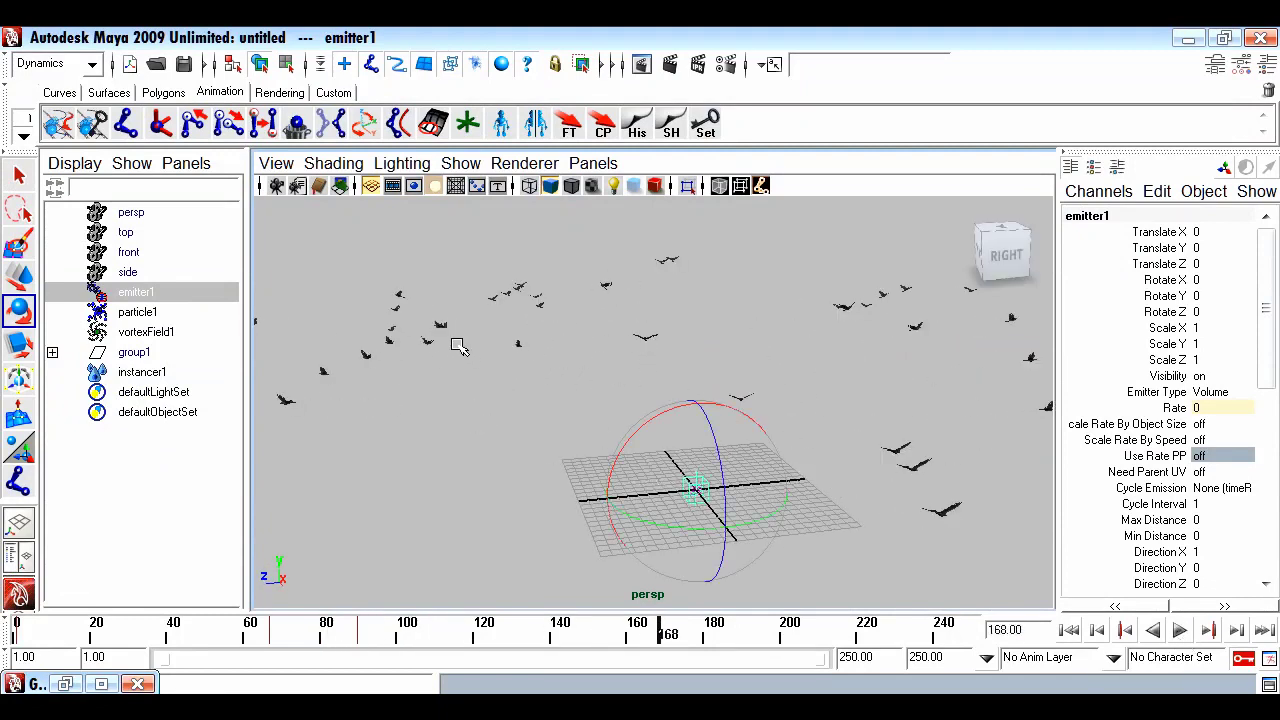
pyautogui.keyDown('alt'); pyautogui.moveTo(844, 532); pyautogui.dragTo(650, 513); pyautogui.keyUp('alt')
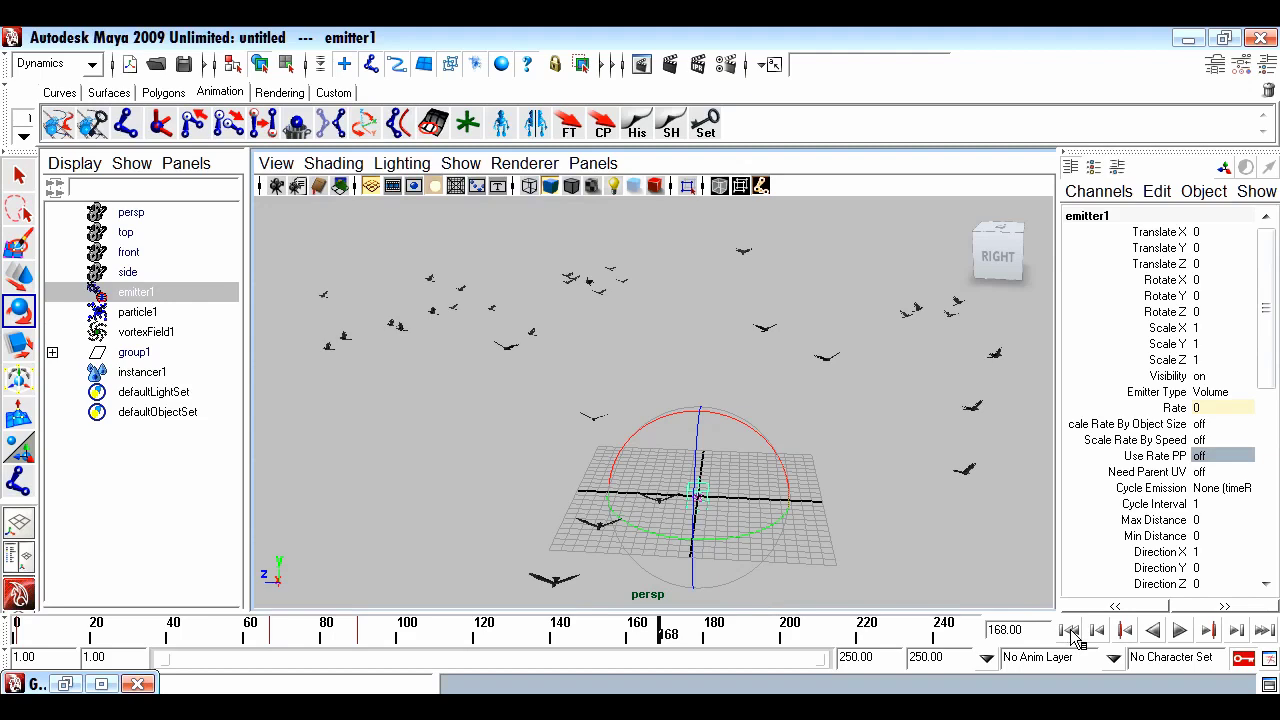
pyautogui.click(138, 313)
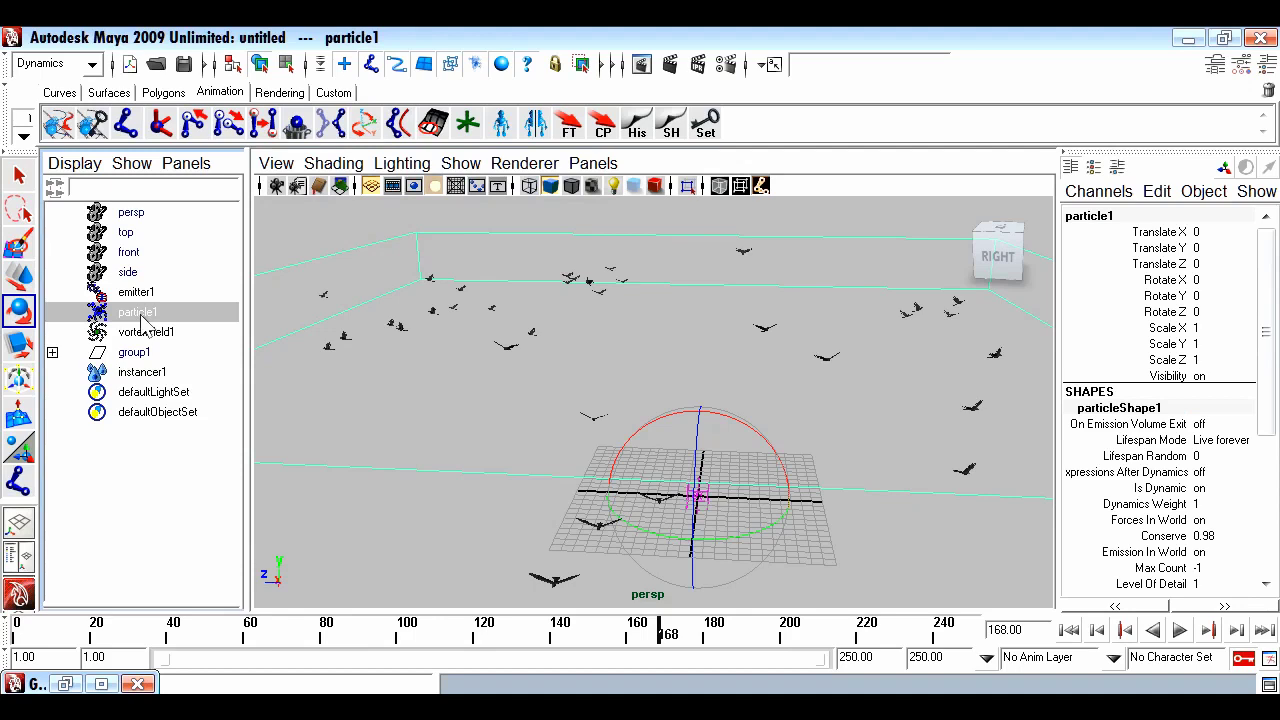
pyautogui.hotkey('ctrl', 'm')
pyautogui.click(733, 61)
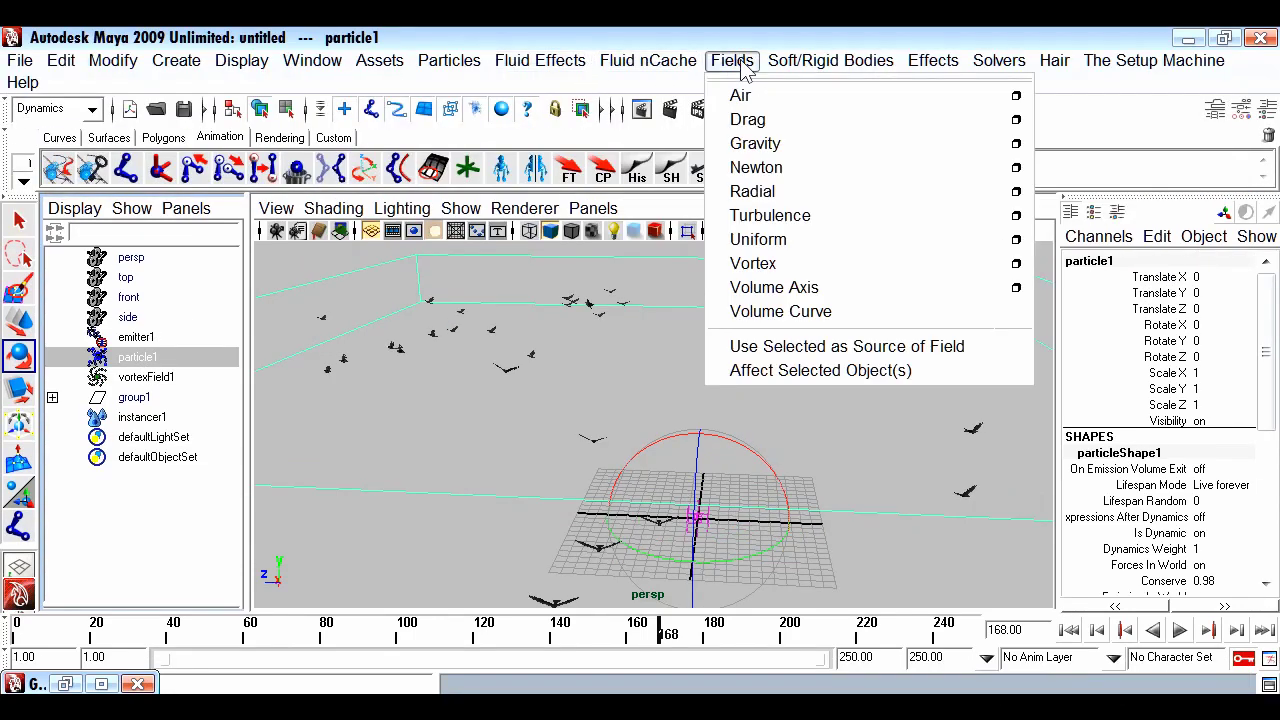
pyautogui.click(779, 218)
# Move the turbulence field above the grid to about 16.08 in Y and -0.391 in Z
pyautogui.press('w')
pyautogui.moveTo(714, 482); pyautogui.dragTo(671, 292)
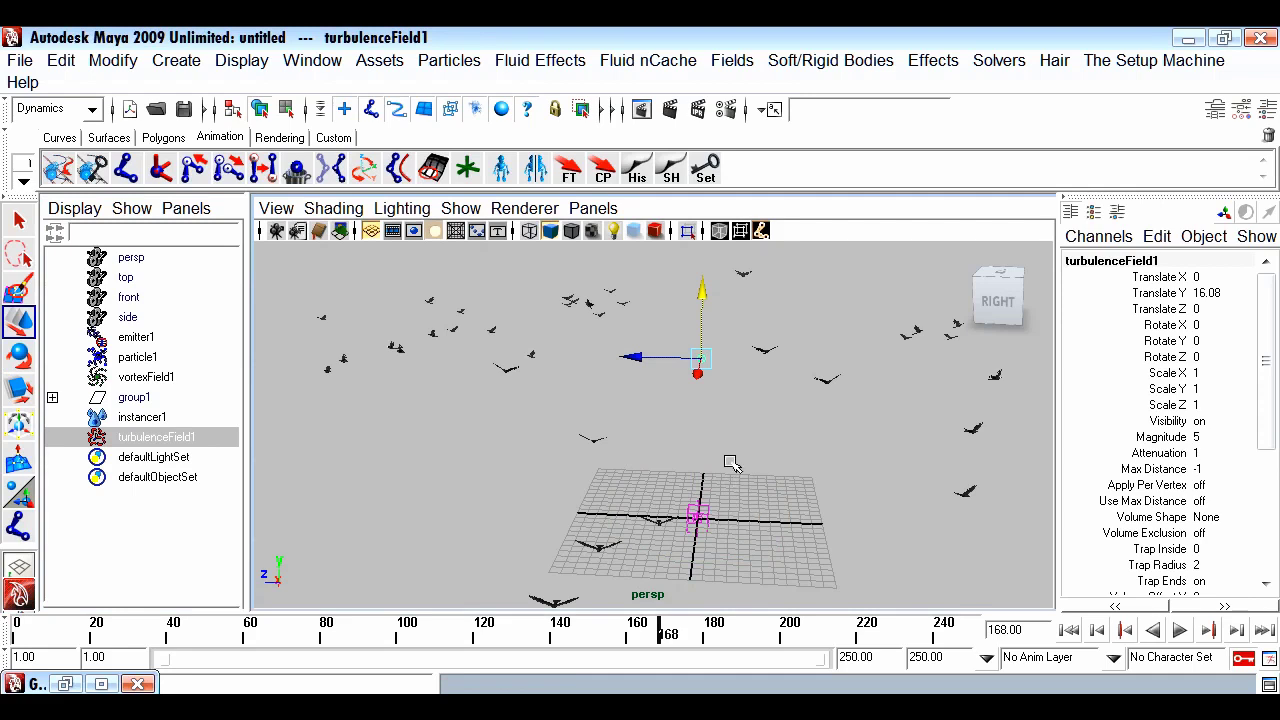
pyautogui.moveTo(650, 362)
pyautogui.mouseDown()
pyautogui.moveTo(333, 368)
pyautogui.moveTo(655, 368)
pyautogui.mouseUp()
# Set the turbulence field's Attenuation to 0 and play the simulation from frame 1 to check the birds' motion
pyautogui.hotkey('alt', 'shift', 'v')
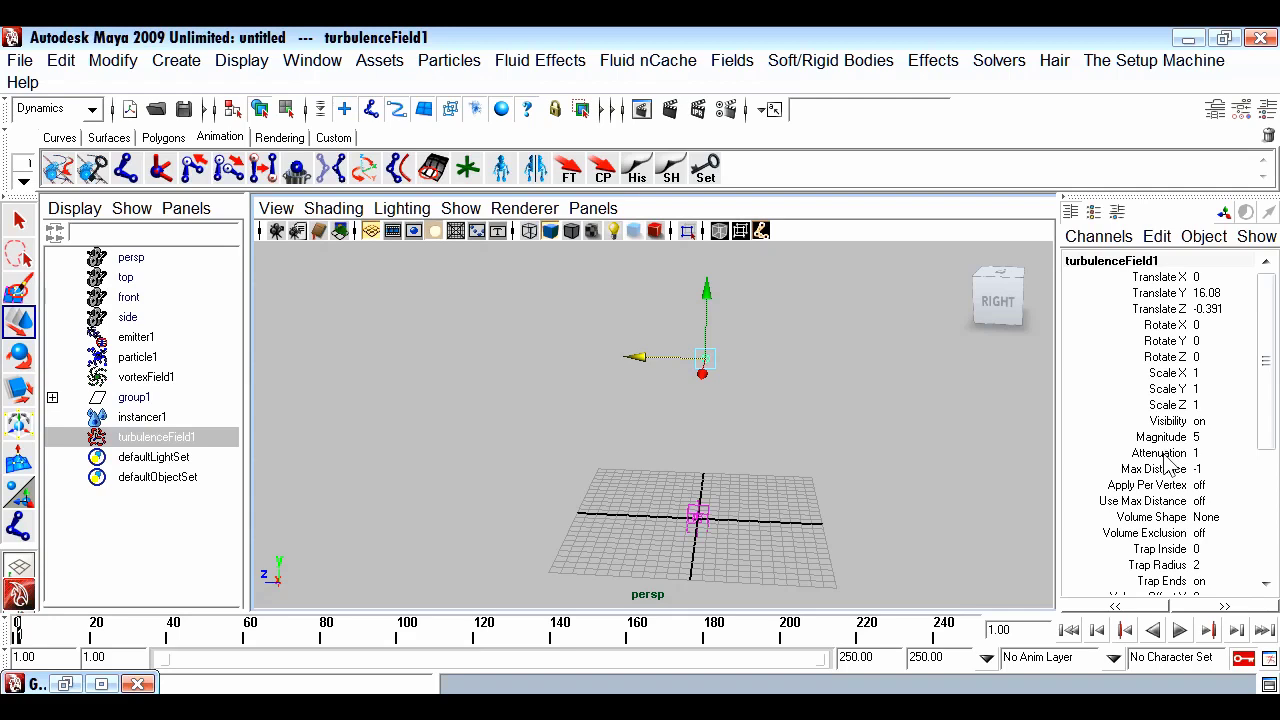
pyautogui.doubleClick(1215, 455)
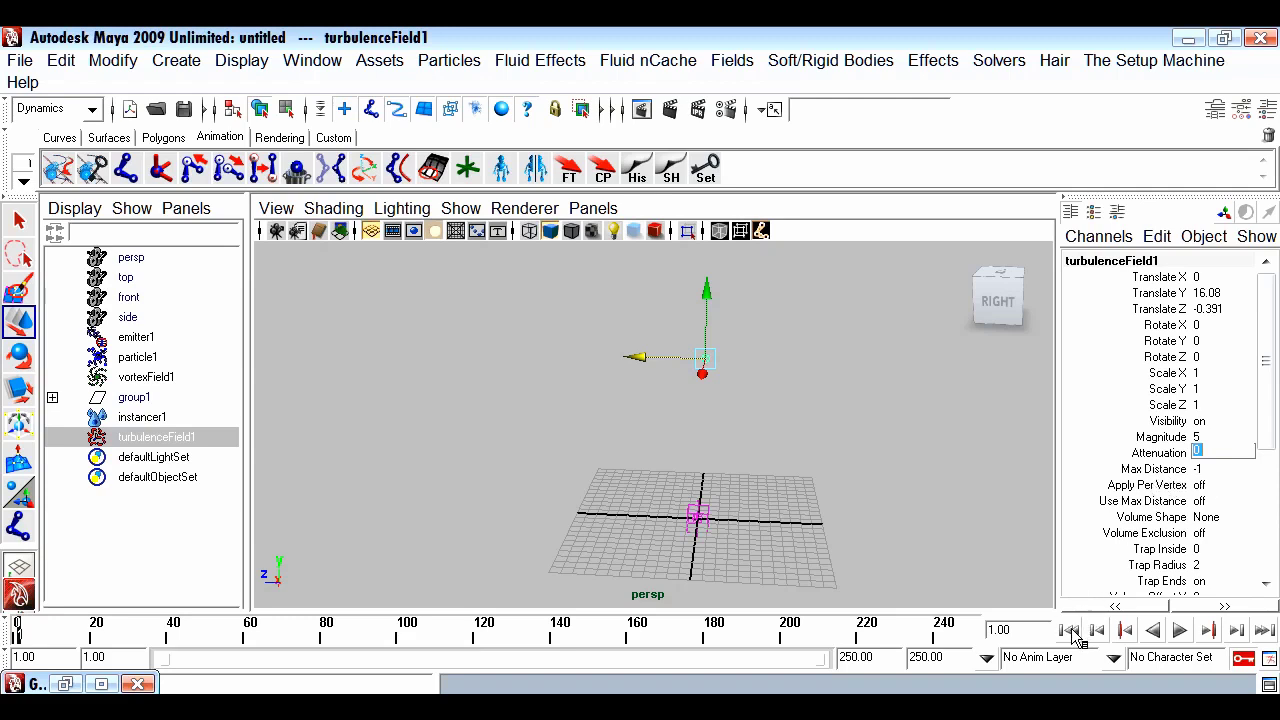
pyautogui.hotkey('alt', 'v')
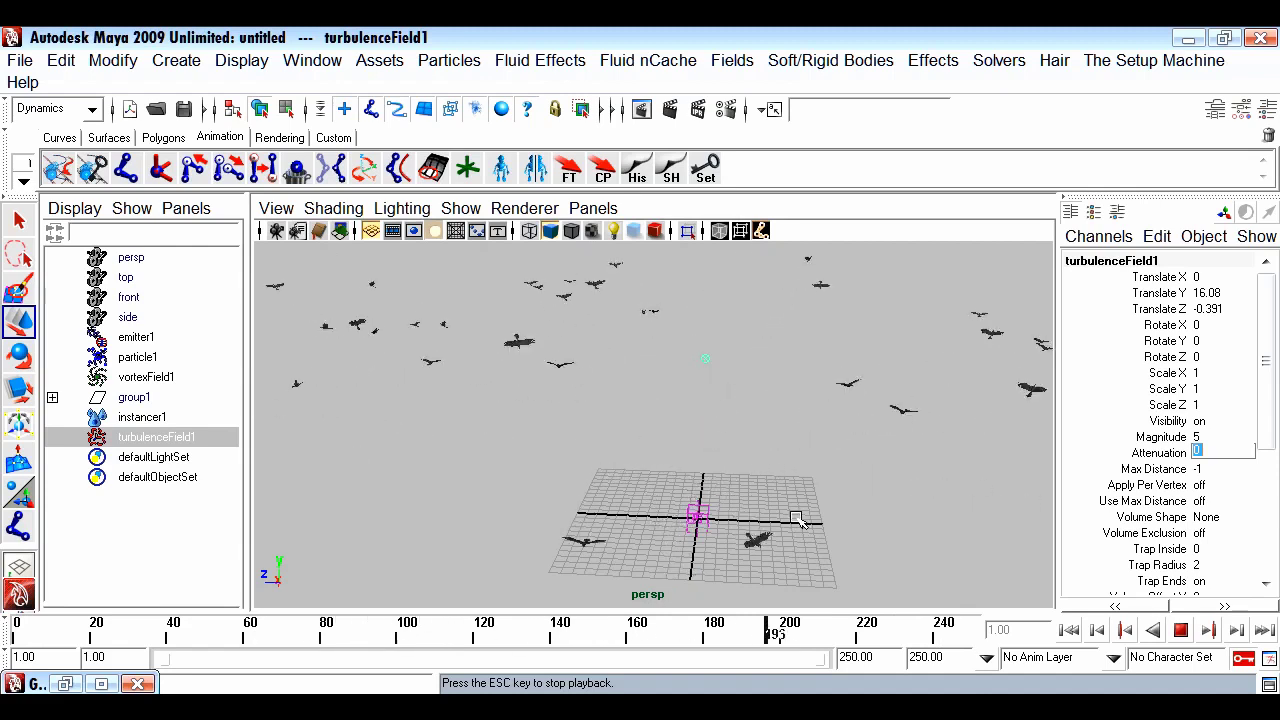
pyautogui.hotkey('ctrl', 'm')
pyautogui.press('Escape')
# Set the turbulence field's Magnitude to 30 and replay the simulation in the maximized perspective view, inspecting the flock from lower angles
pyautogui.keyDown('alt'); pyautogui.moveTo(680, 488); pyautogui.dragTo(688, 533); pyautogui.keyUp('alt')
pyautogui.press('space')
pyautogui.doubleClick(1216, 391)
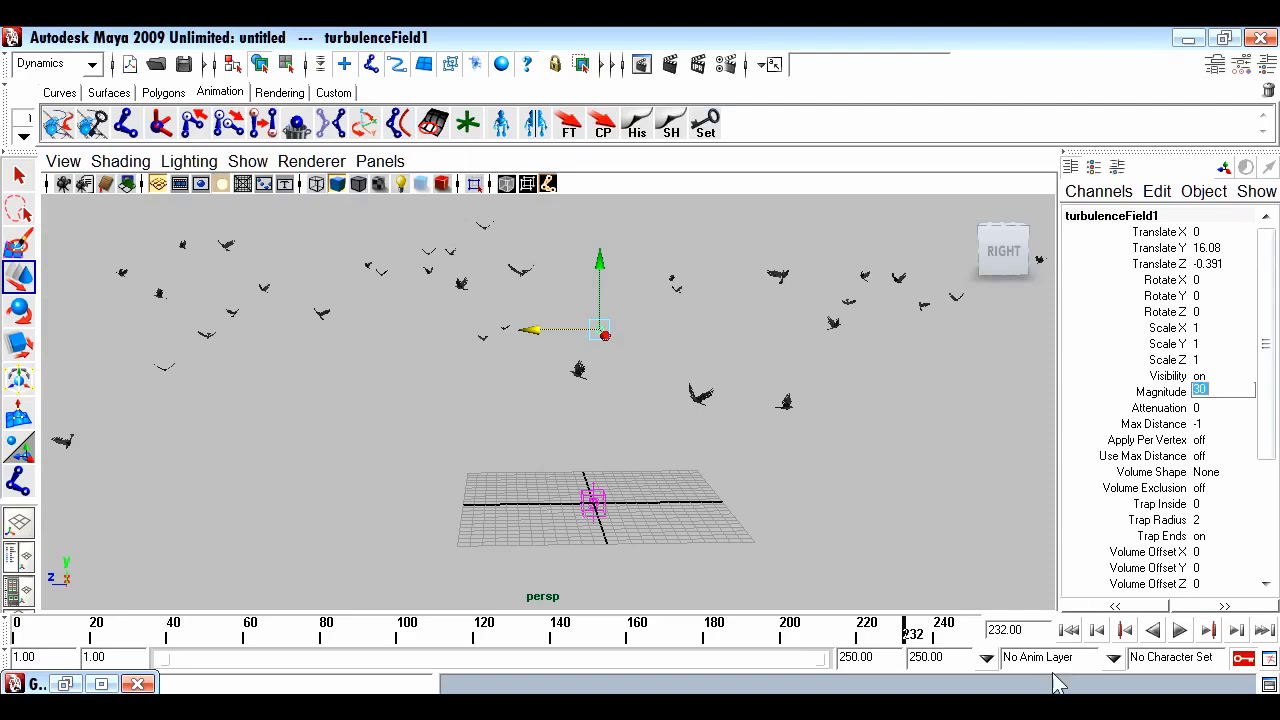
pyautogui.click(1184, 632)
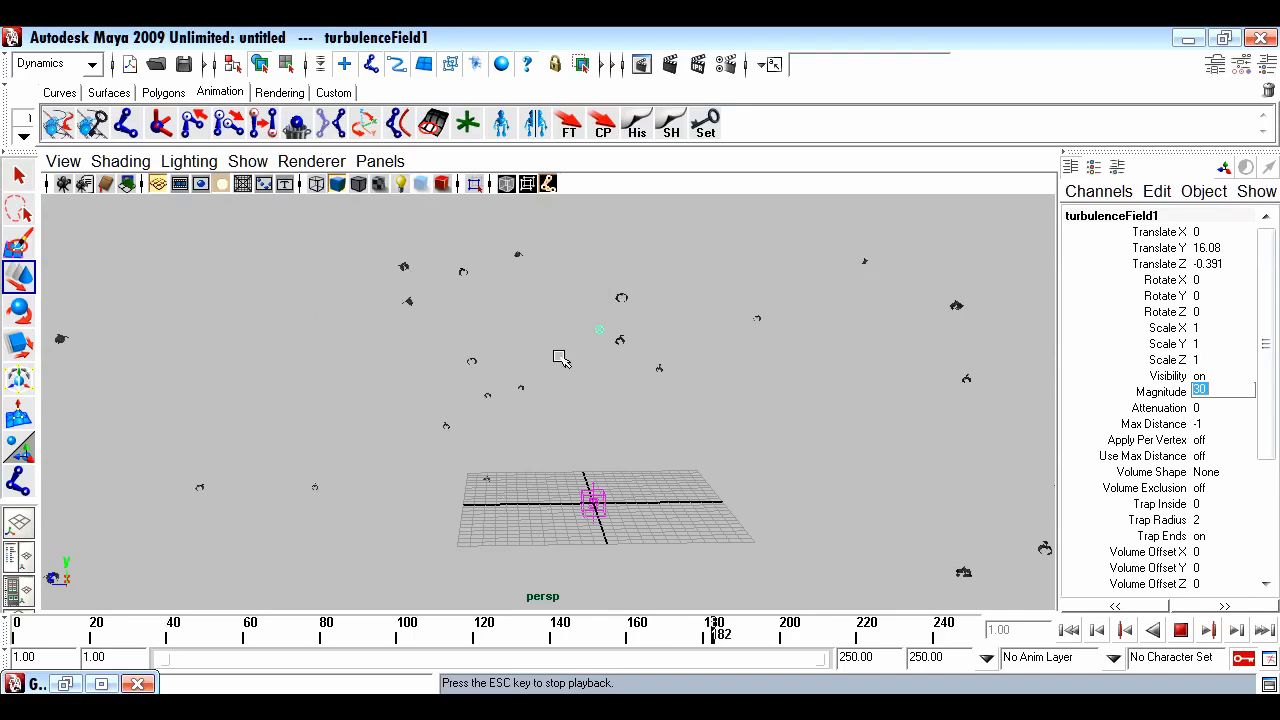
pyautogui.keyDown('alt'); pyautogui.moveTo(565, 492); pyautogui.dragTo(622, 594); pyautogui.keyUp('alt')
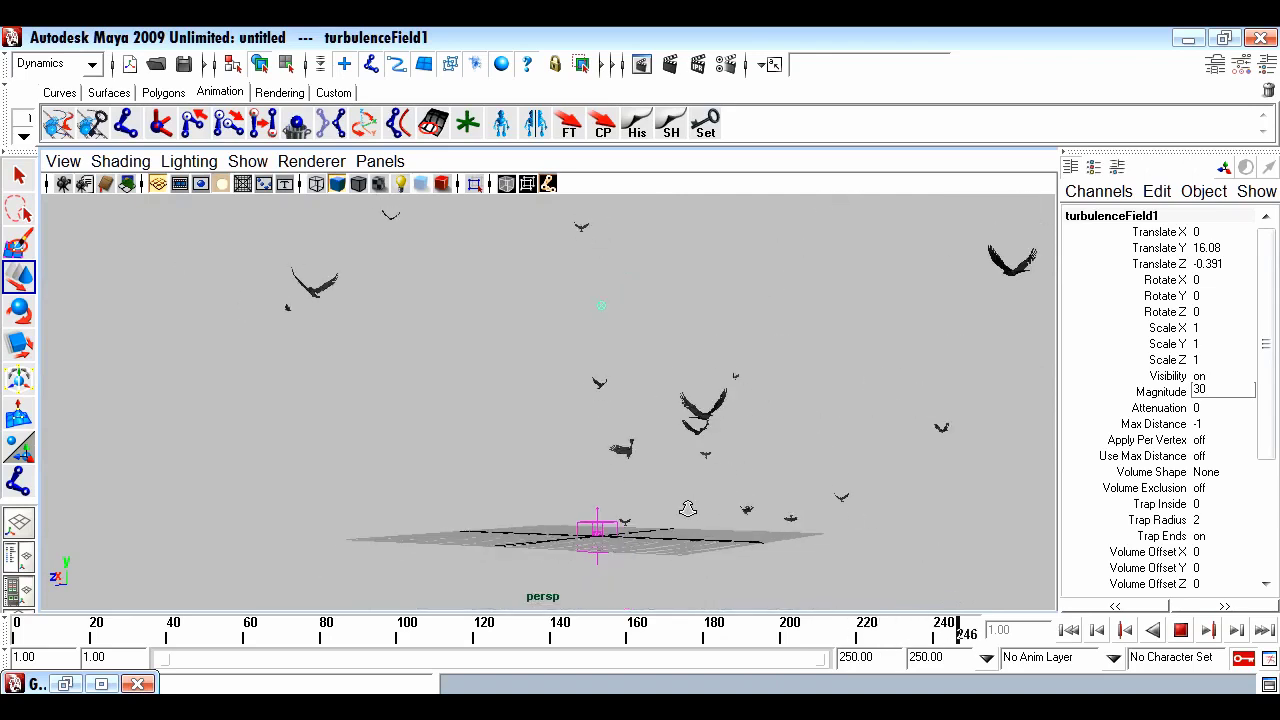
pyautogui.keyDown('alt'); pyautogui.moveTo(840, 513); pyautogui.dragTo(877, 570); pyautogui.keyUp('alt')
pyautogui.click(1179, 631)
# Set the turbulence field's Frequency to 0.2 and replay the simulation from frame 1
pyautogui.moveTo(1274, 438); pyautogui.dragTo(1272, 556)
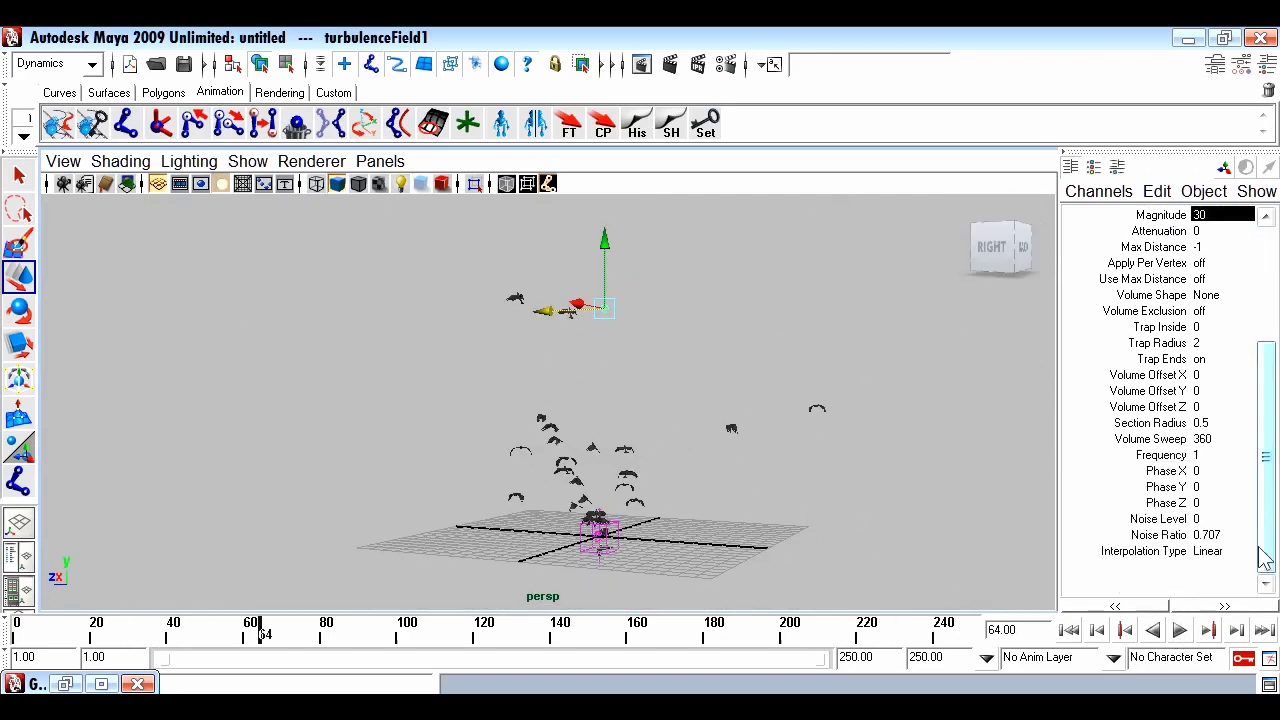
pyautogui.doubleClick(1204, 456)
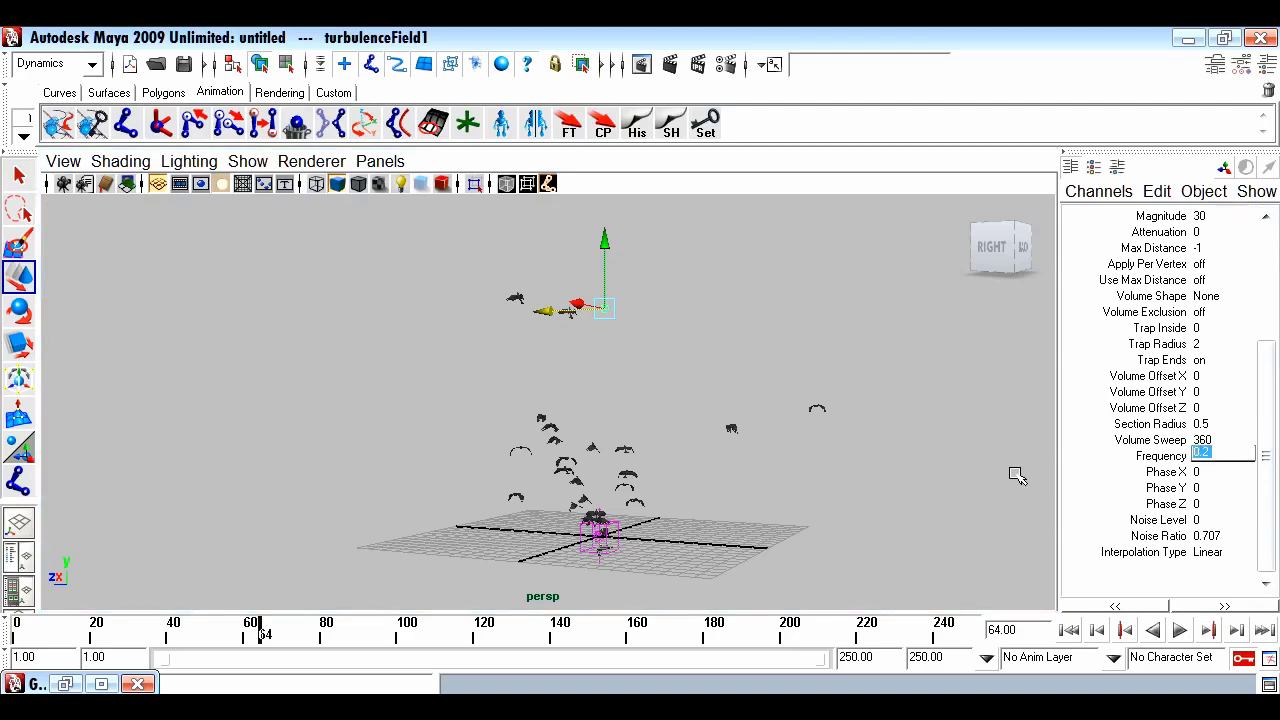
pyautogui.click(1180, 631)
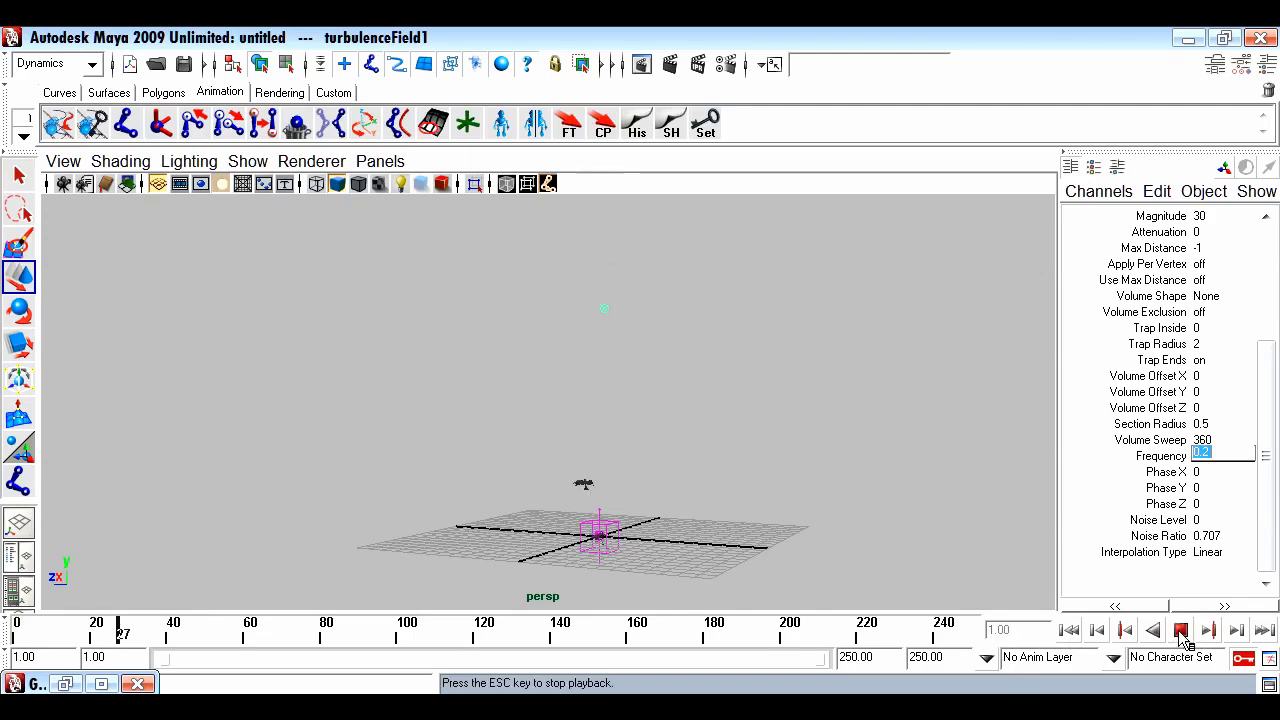